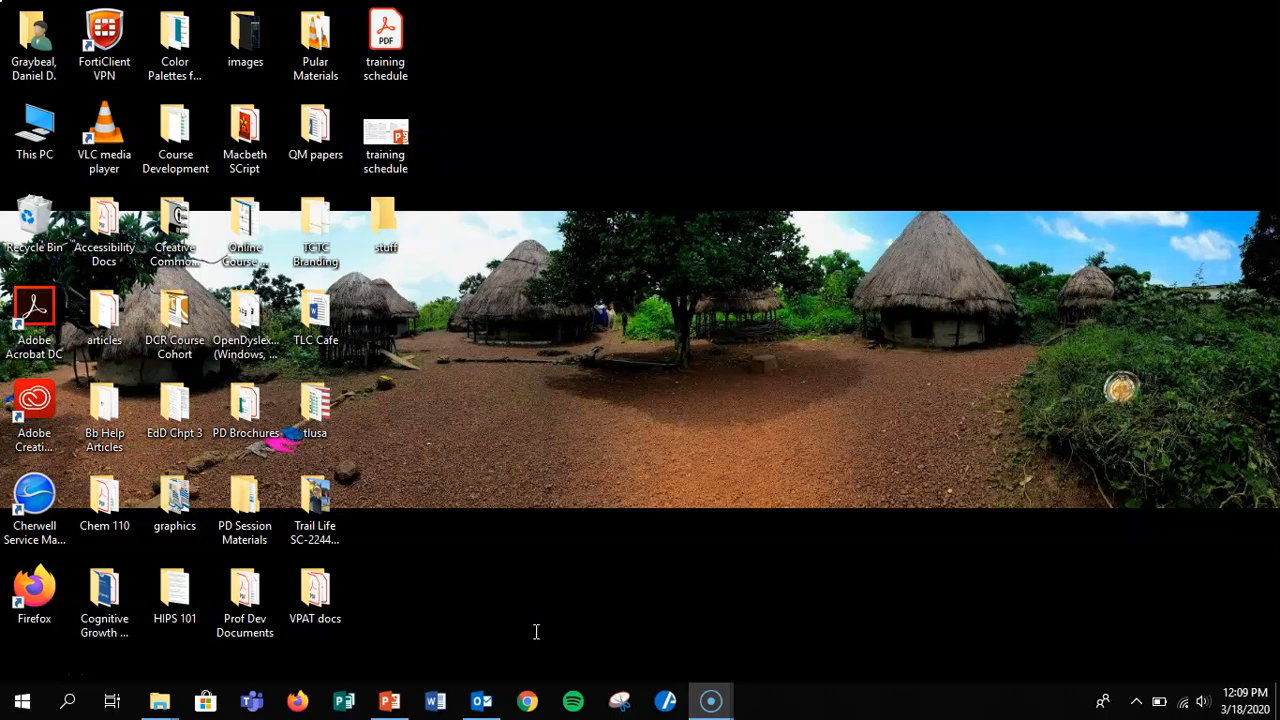
Open Chrome, close the second startup tab and dismiss the Terms of Service notice on the Google page.
left_click(527, 701)
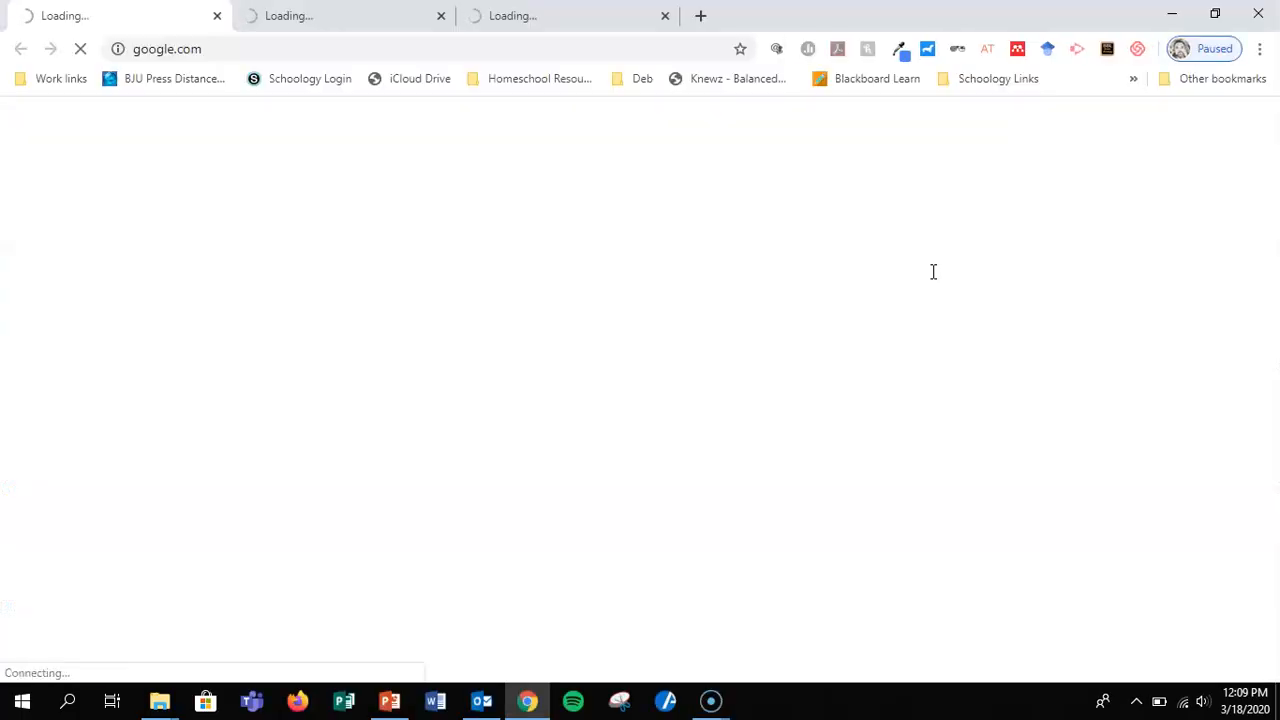
left_click(441, 16)
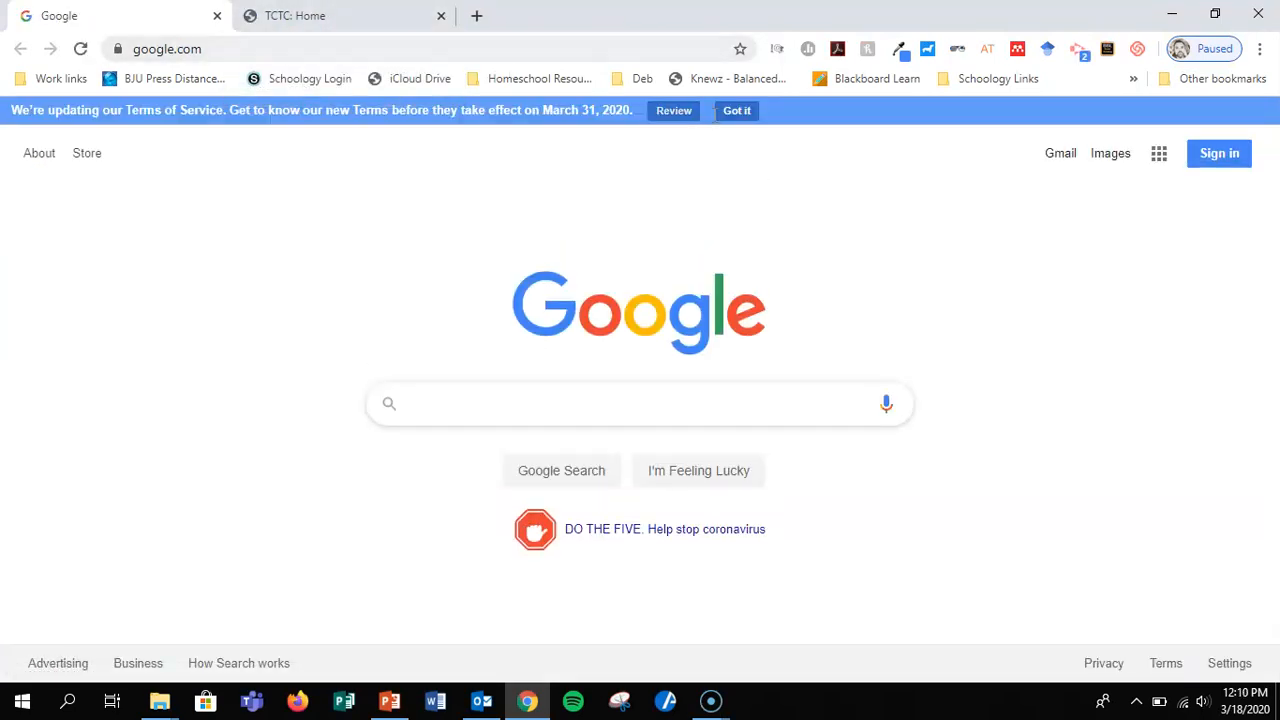
left_click(744, 110)
Go to portal.microsoft.com in the Google tab.
left_click(481, 50)
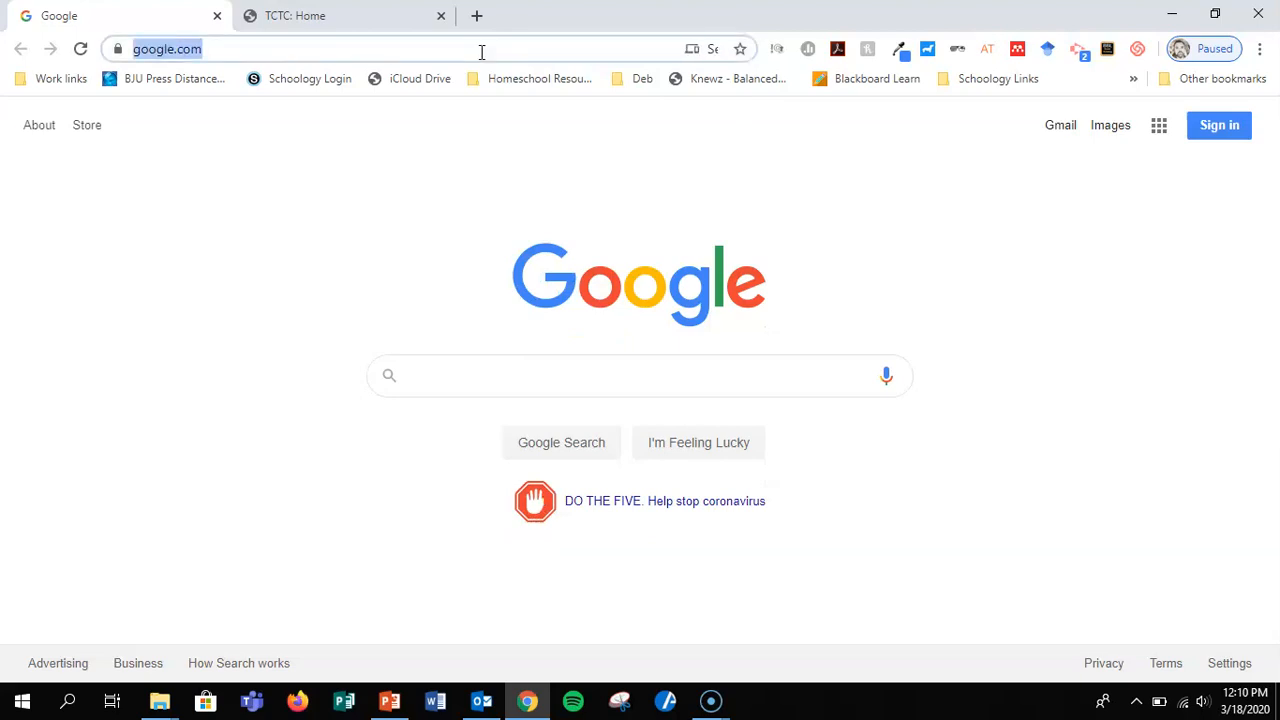
type("prt")
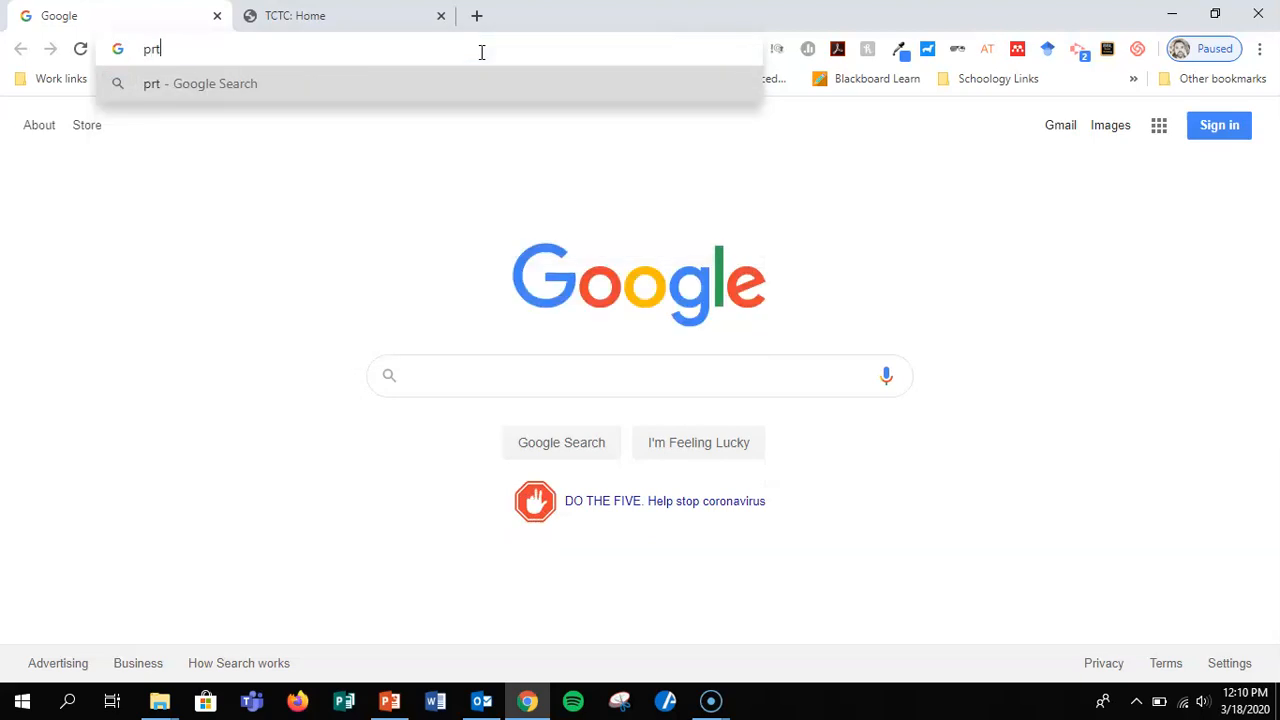
key("BackSpace")
key("BackSpace")
type("ortal.")
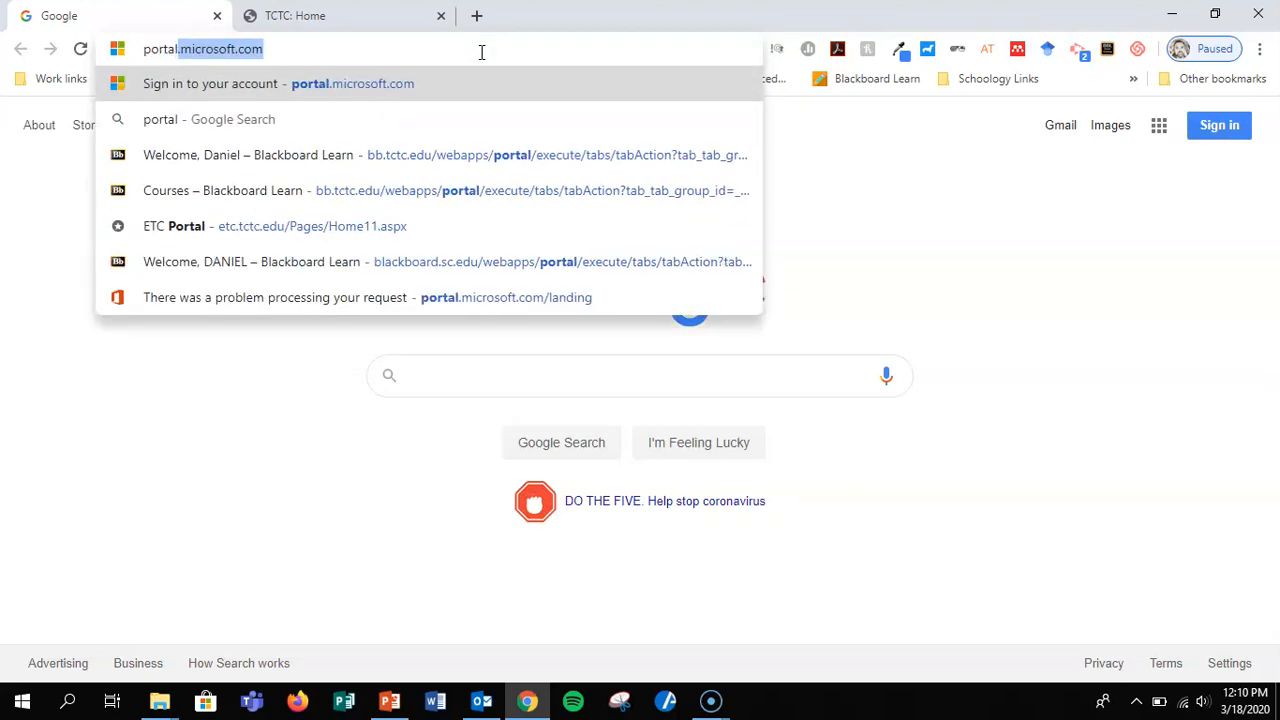
type("micro")
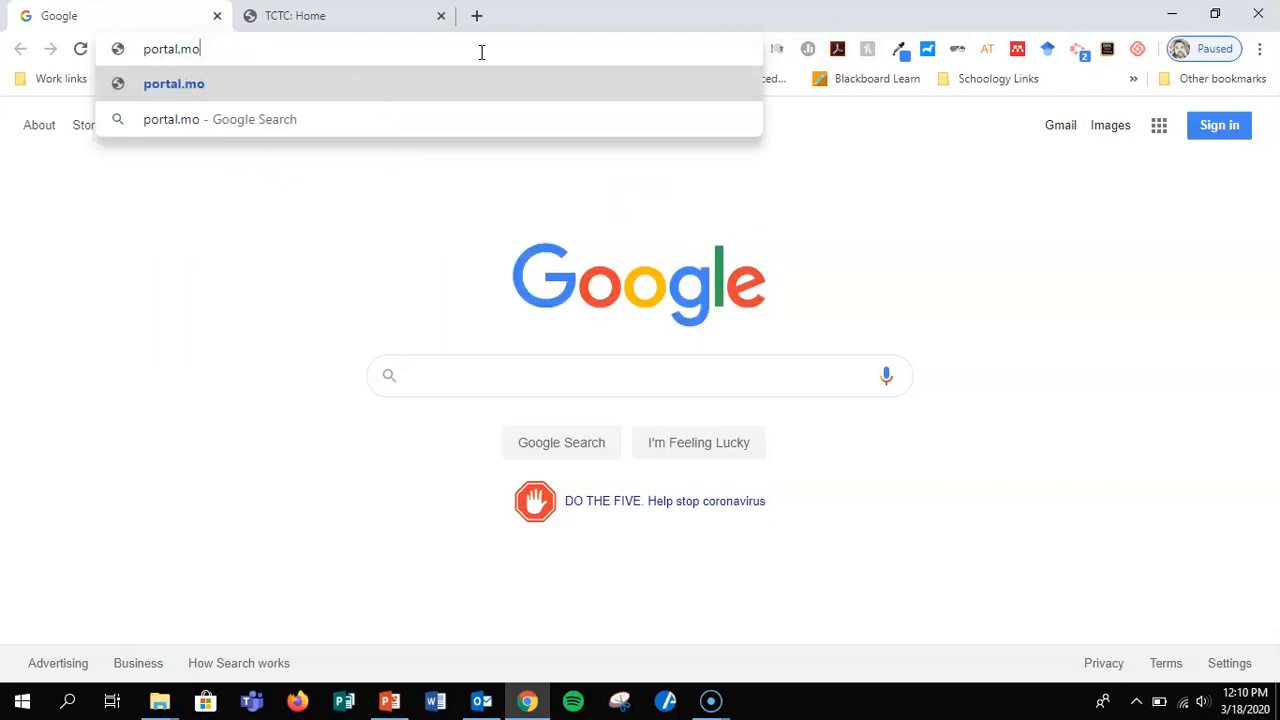
type("soft.com")
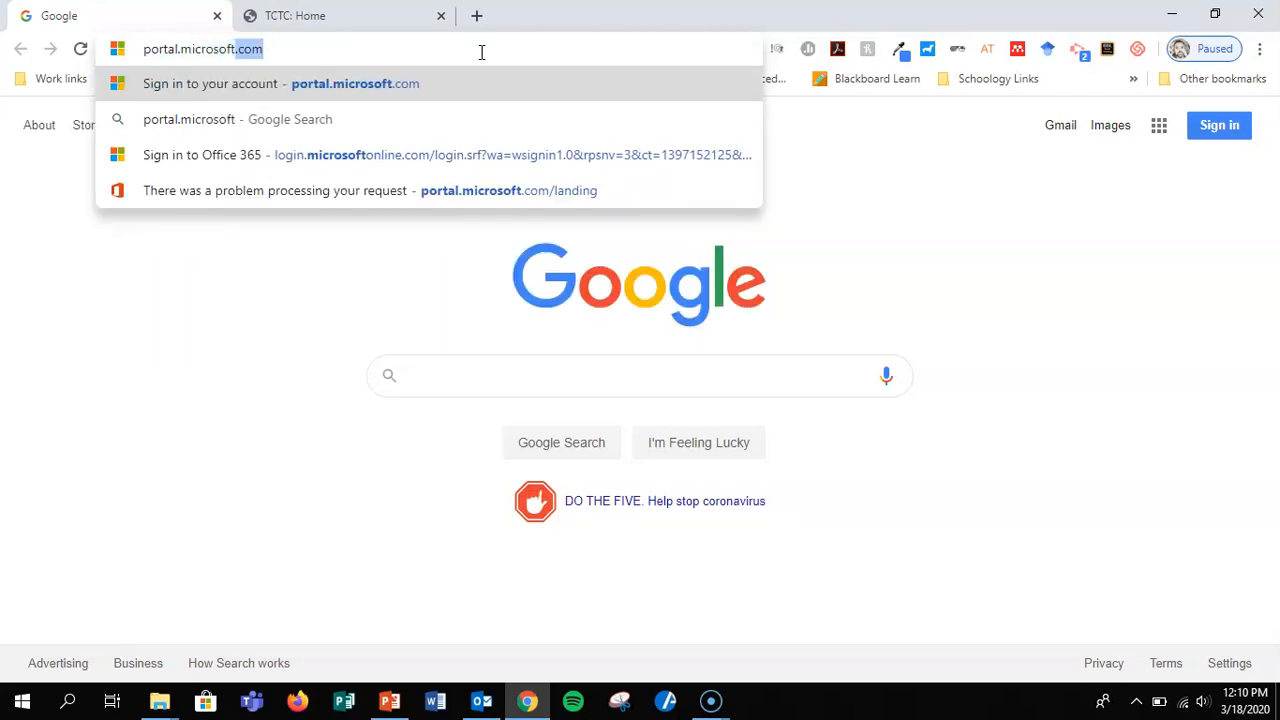
key("Return")
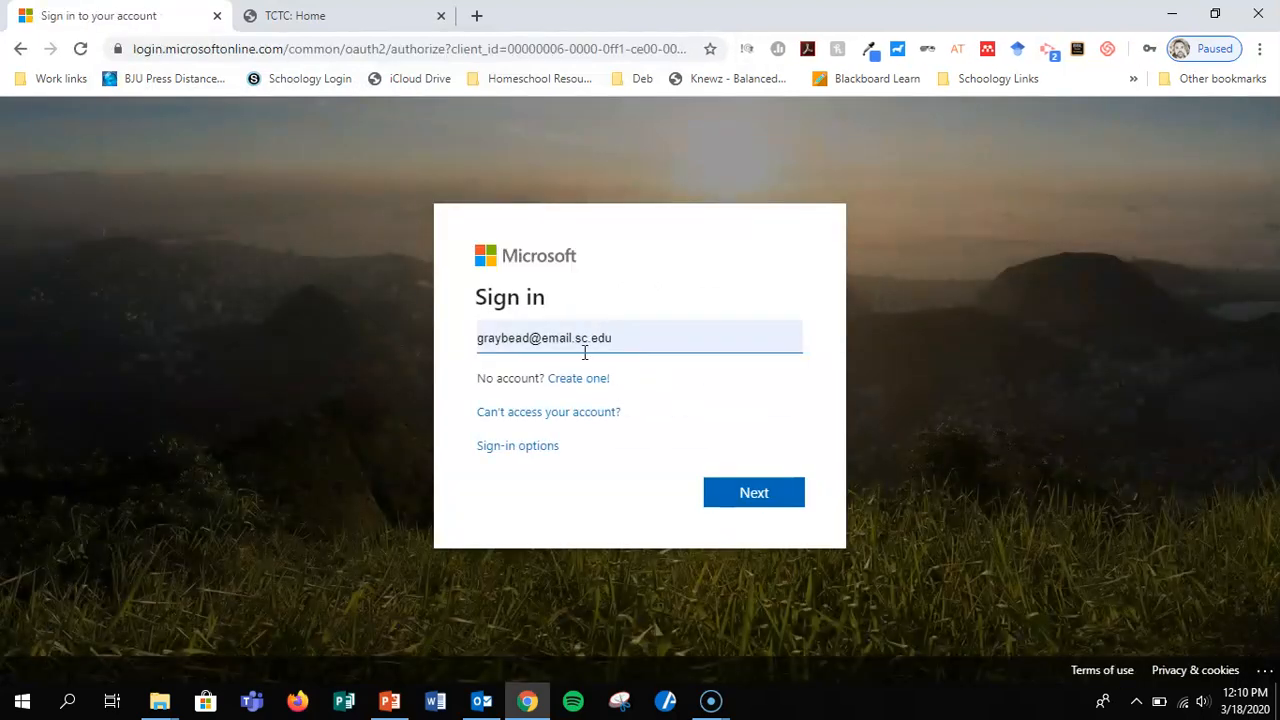
Replace the prefilled account with the college e-mail address, sign in with the saved password and choose to stay signed in.
triple_click(588, 344)
key("BackSpace")
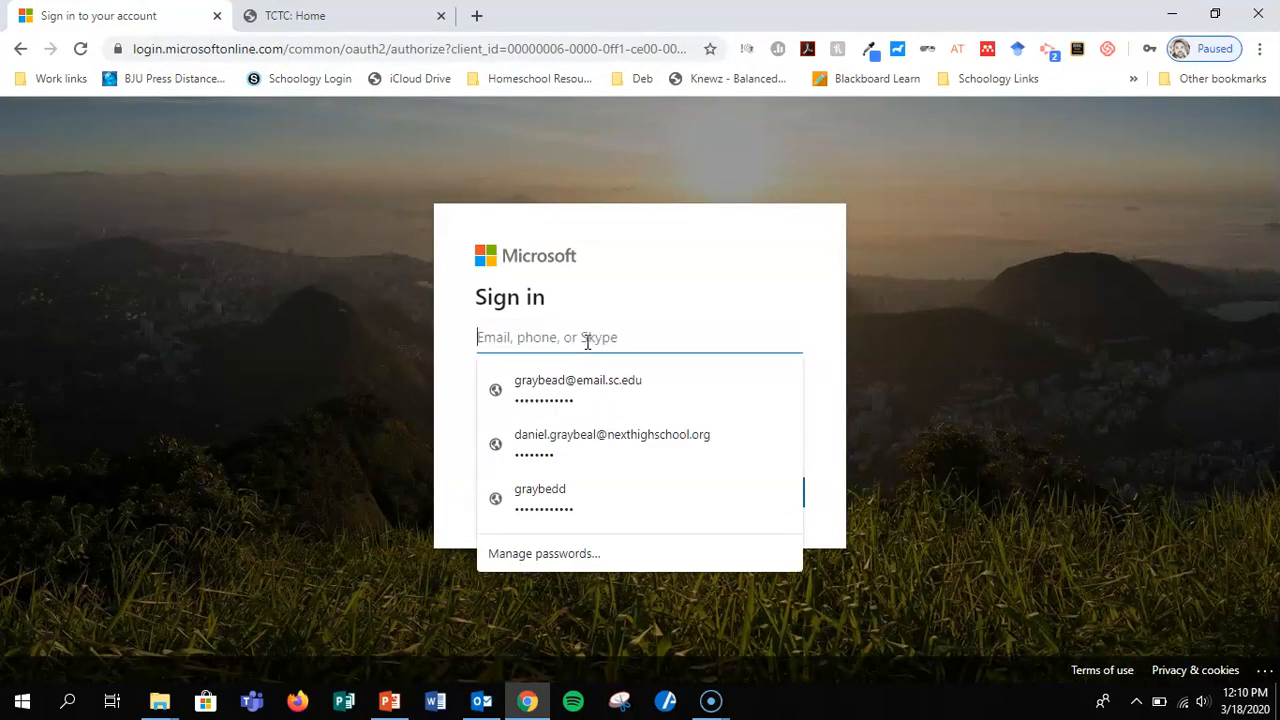
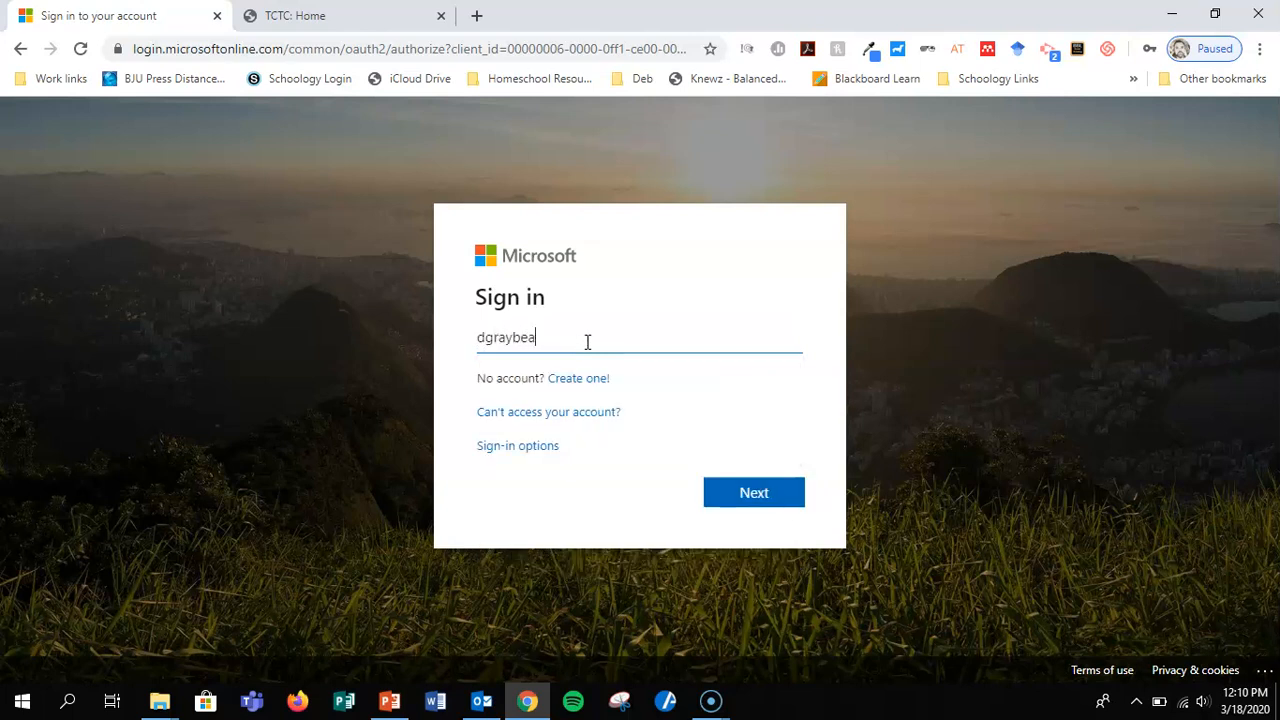
key("Return")
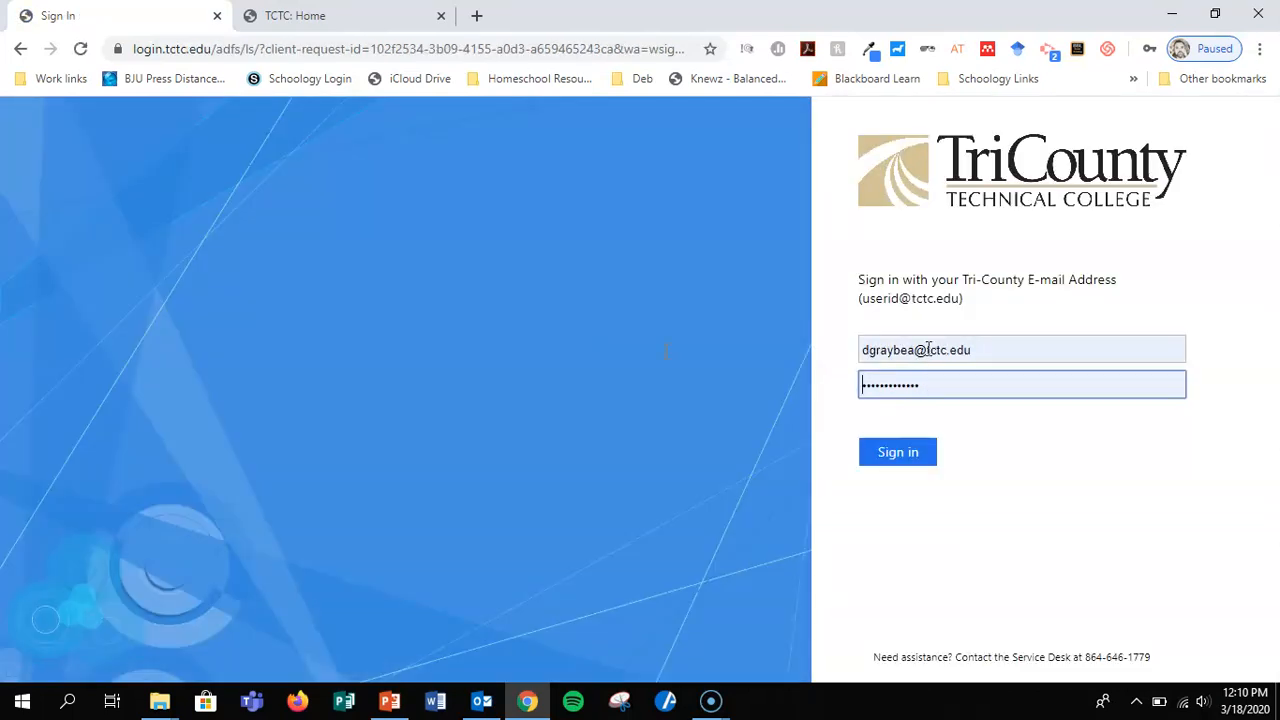
left_click(925, 455)
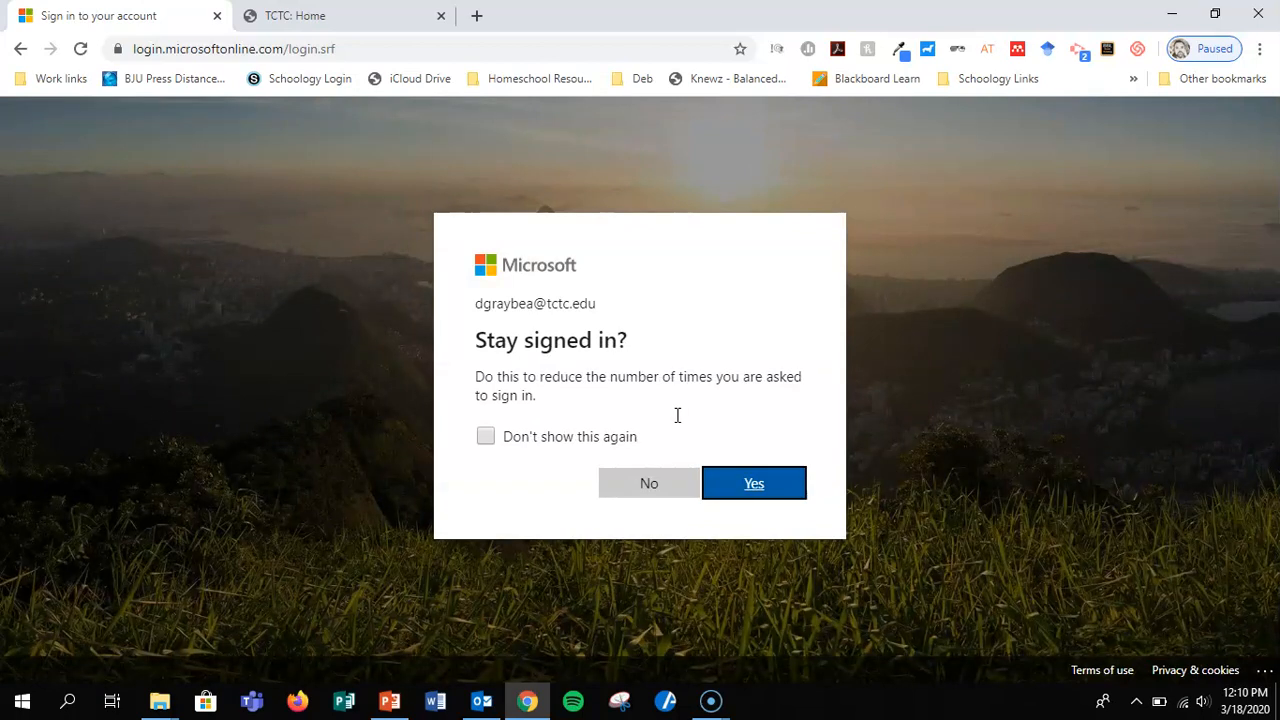
left_click(756, 487)
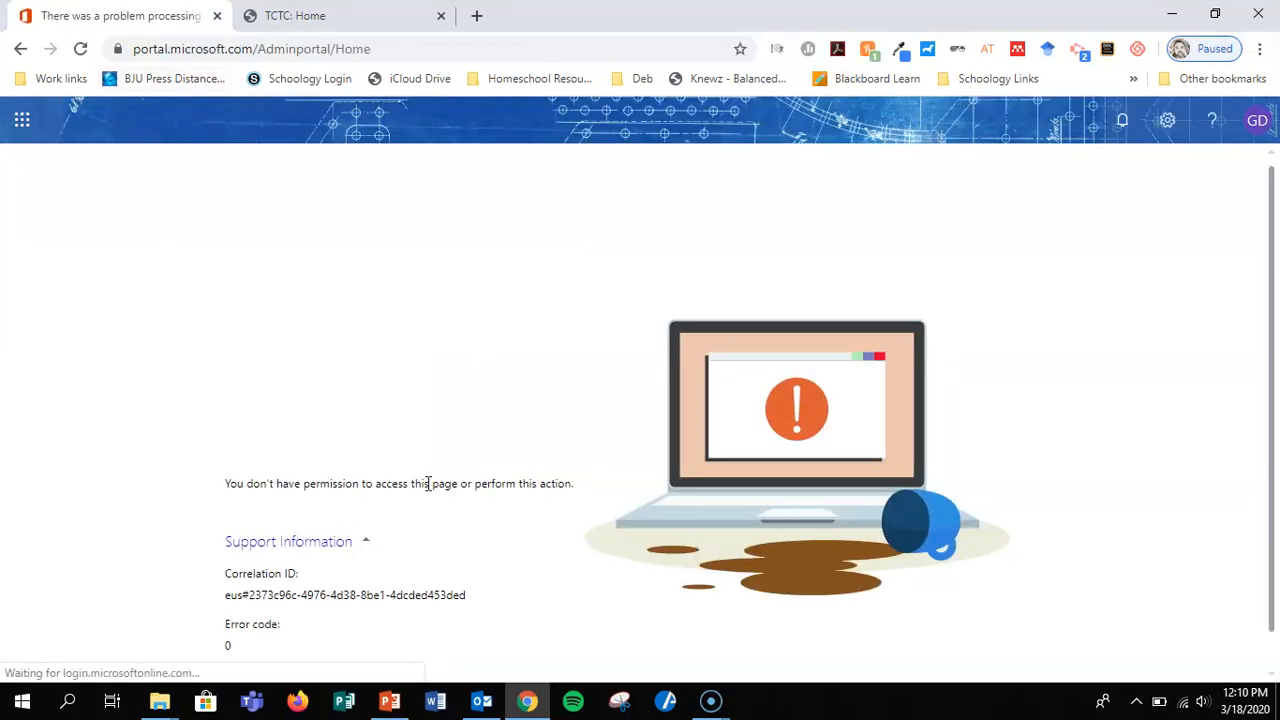
Open Stream from the full list of Office 365 apps.
left_click(22, 119)
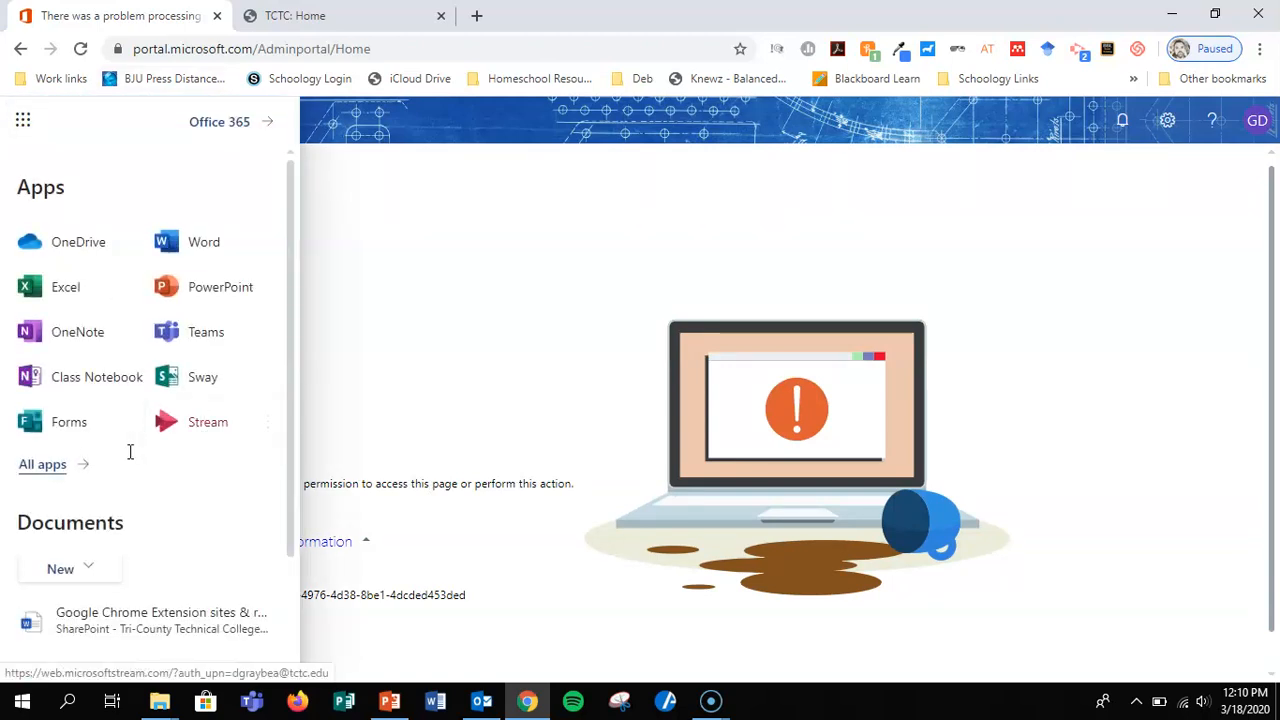
left_click(48, 465)
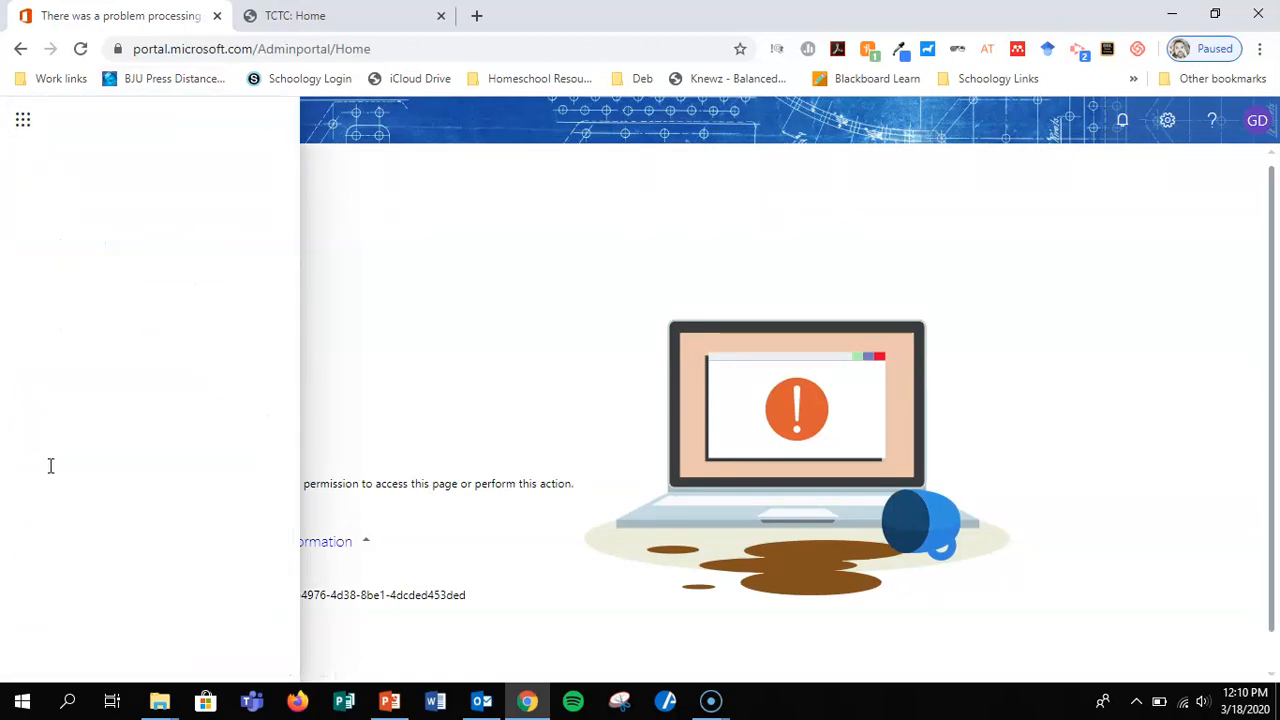
scroll(168, 369, "down", 3)
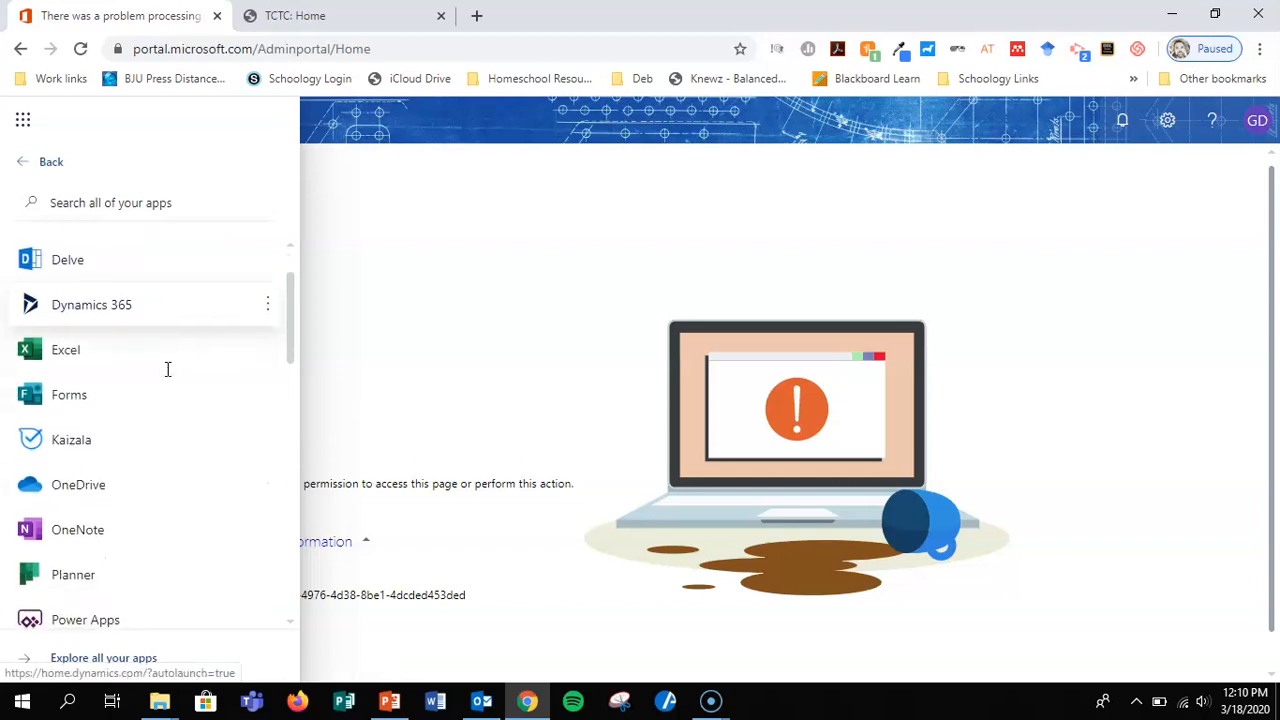
scroll(168, 369, "down", 5)
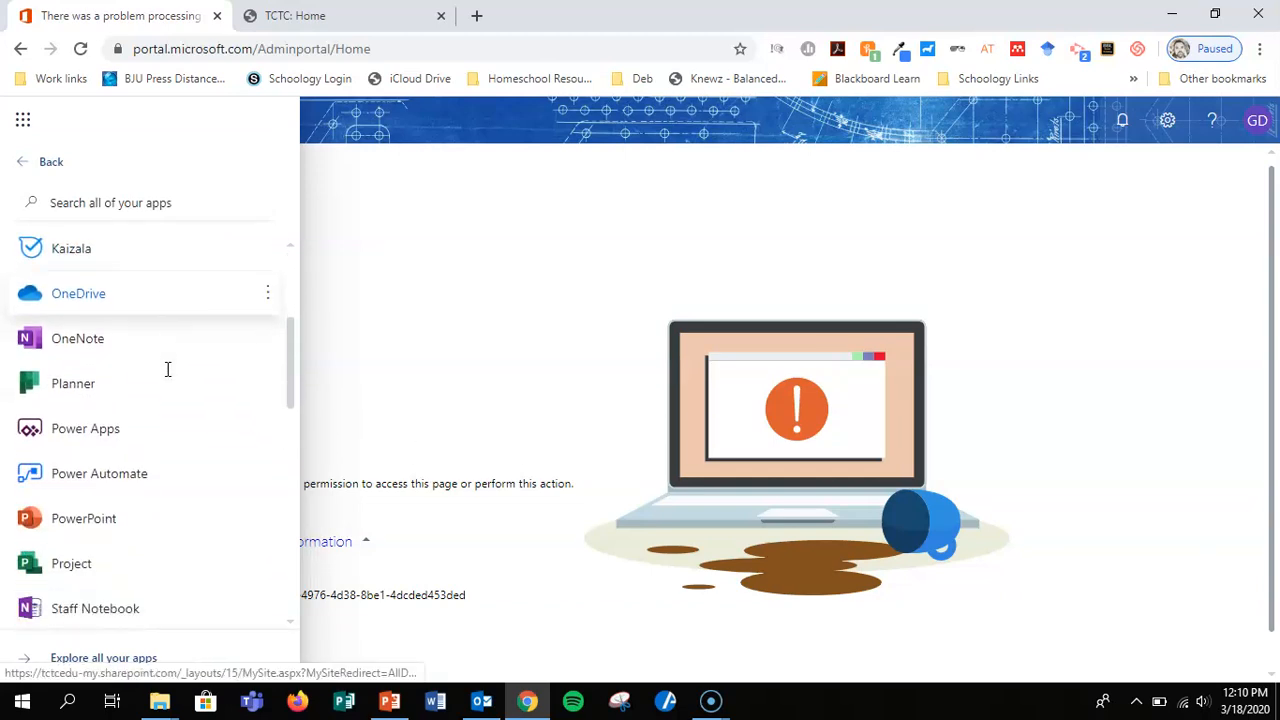
scroll(168, 369, "down", 1)
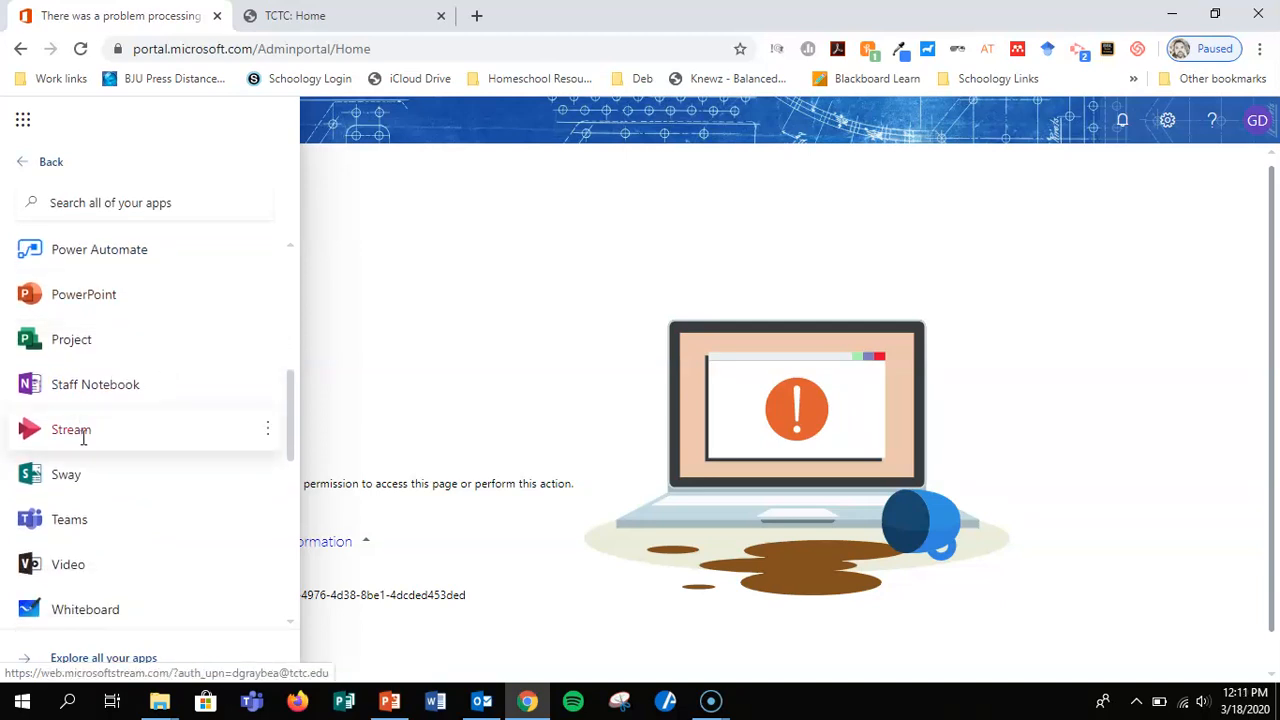
left_click(70, 430)
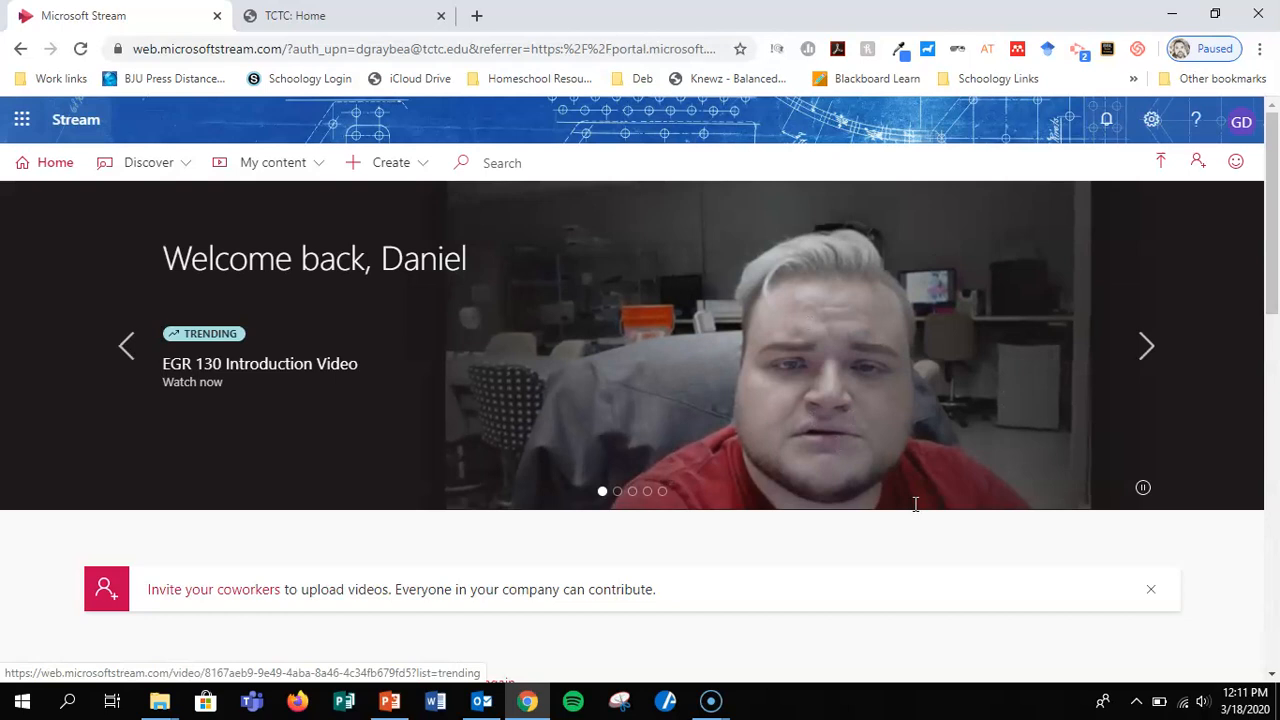
Examine the Stream home page, including its learning resources, trending videos and popular channels.
scroll(915, 504, "down", 3)
scroll(915, 504, "down", 1)
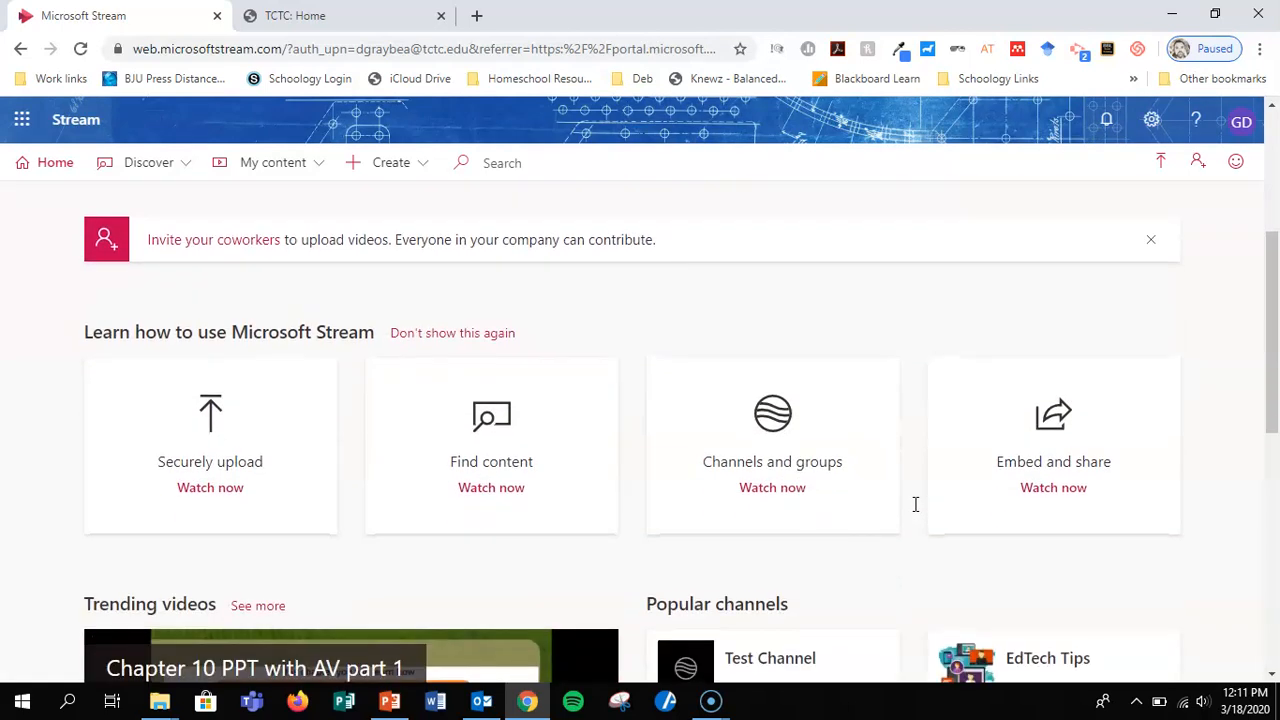
scroll(964, 437, "down", 1)
scroll(964, 437, "down", 1)
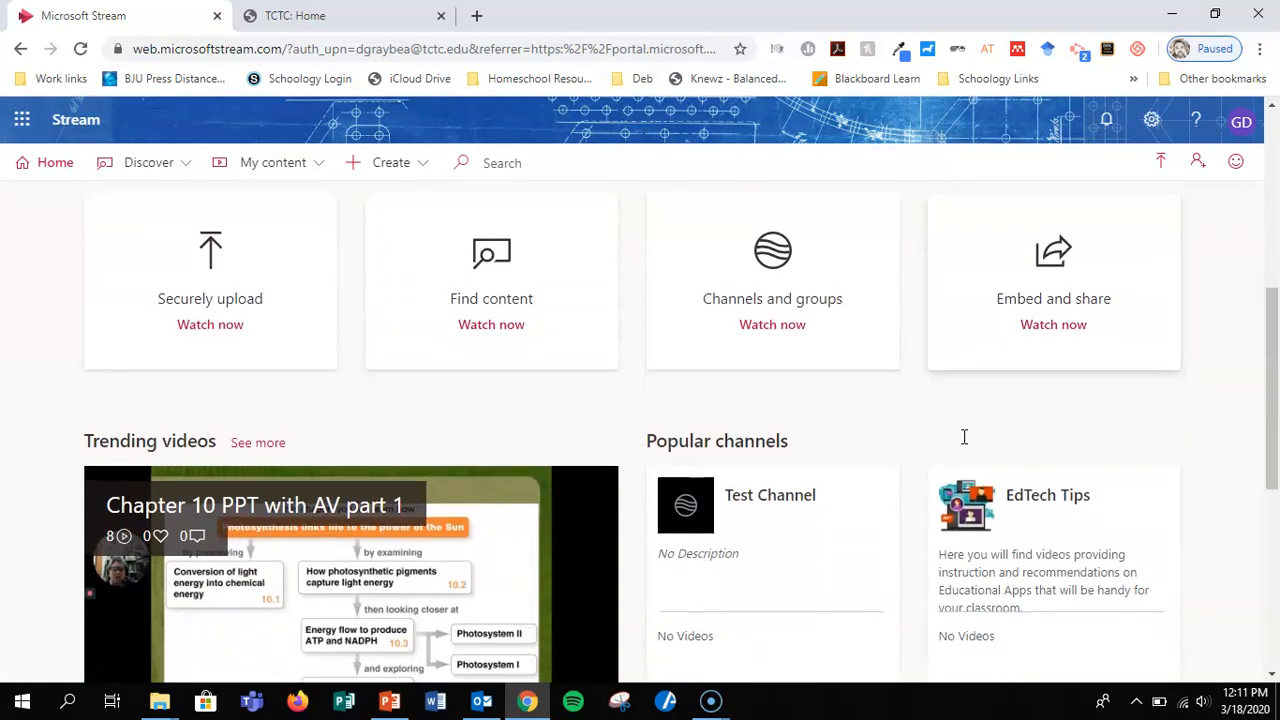
scroll(748, 530, "down", 1)
scroll(748, 530, "down", 1)
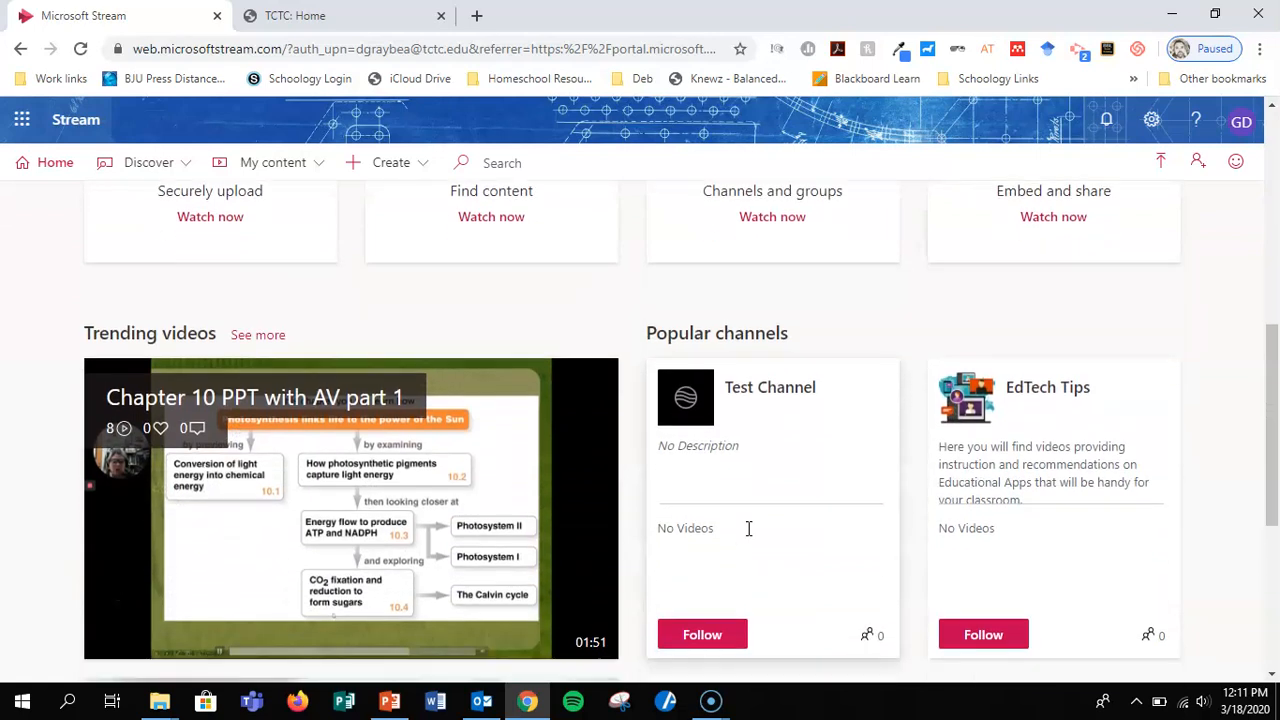
scroll(748, 530, "down", 2)
scroll(468, 544, "down", 3)
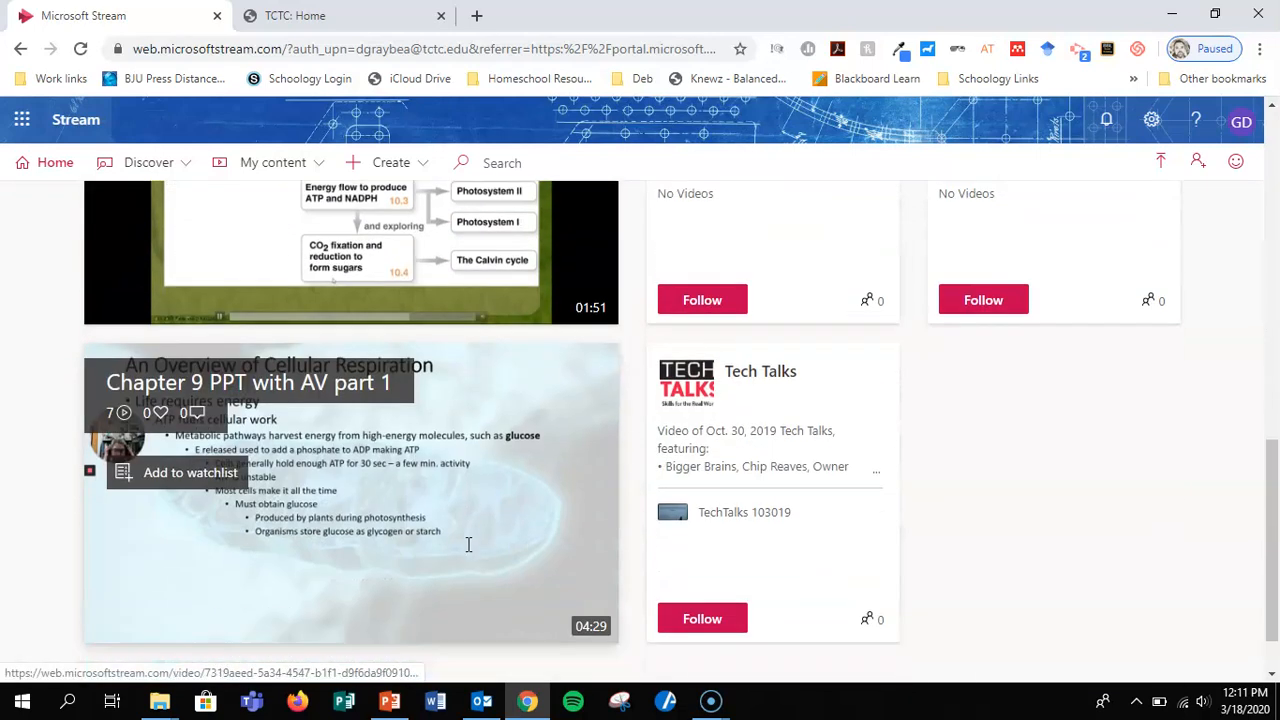
scroll(468, 544, "up", 4)
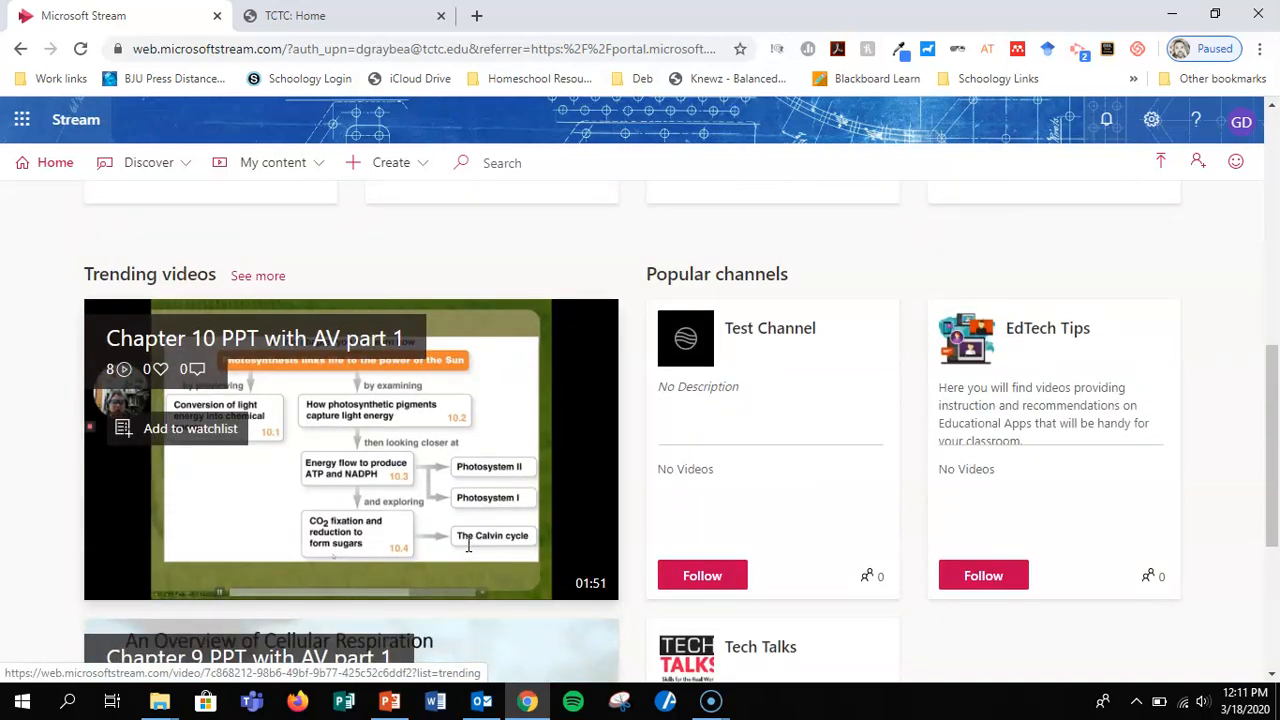
scroll(1210, 417, "up", 1)
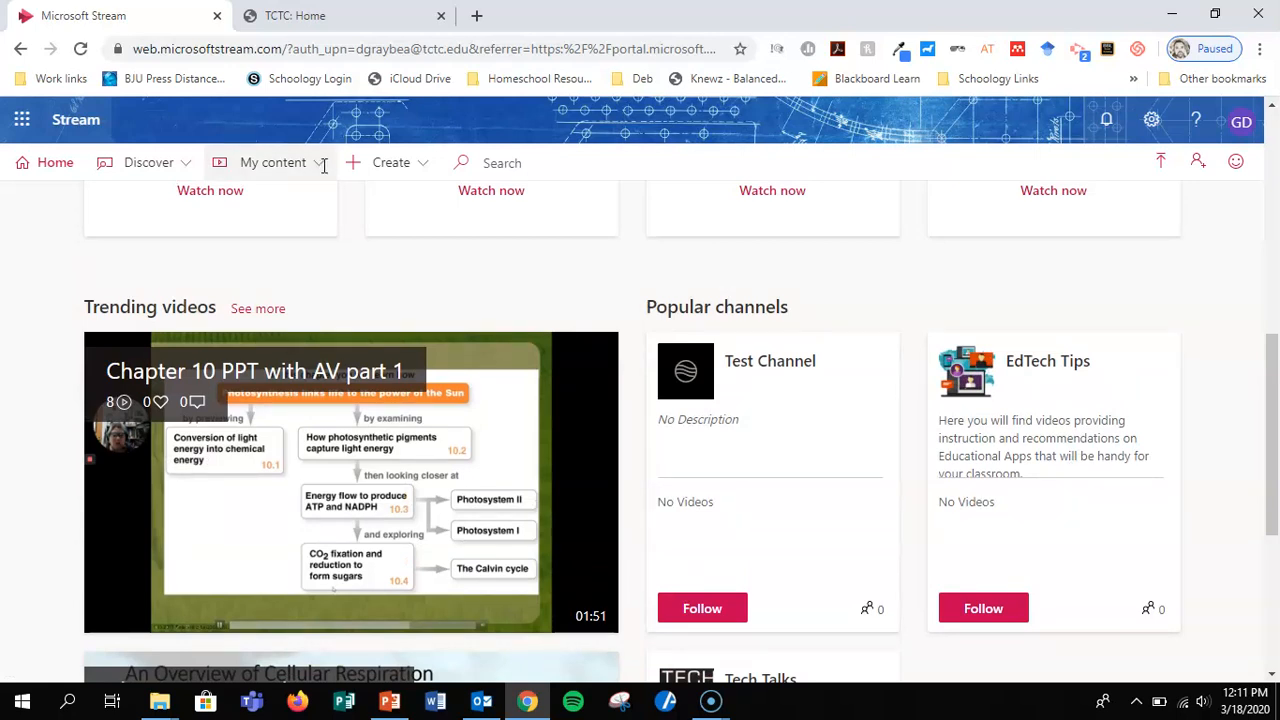
Upload the video "Logging into Bb at TCTC" from the Video Tutorials folder inside Bb Help Articles on the Desktop.
left_click(430, 161)
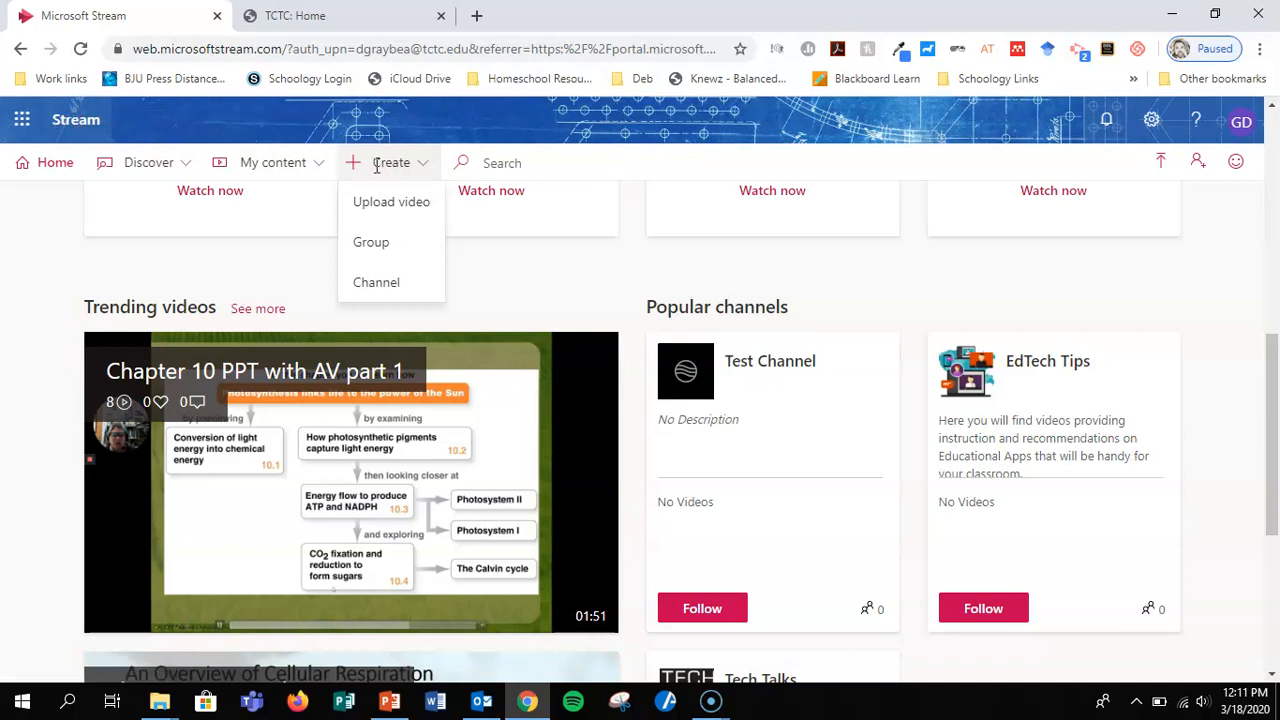
left_click(419, 203)
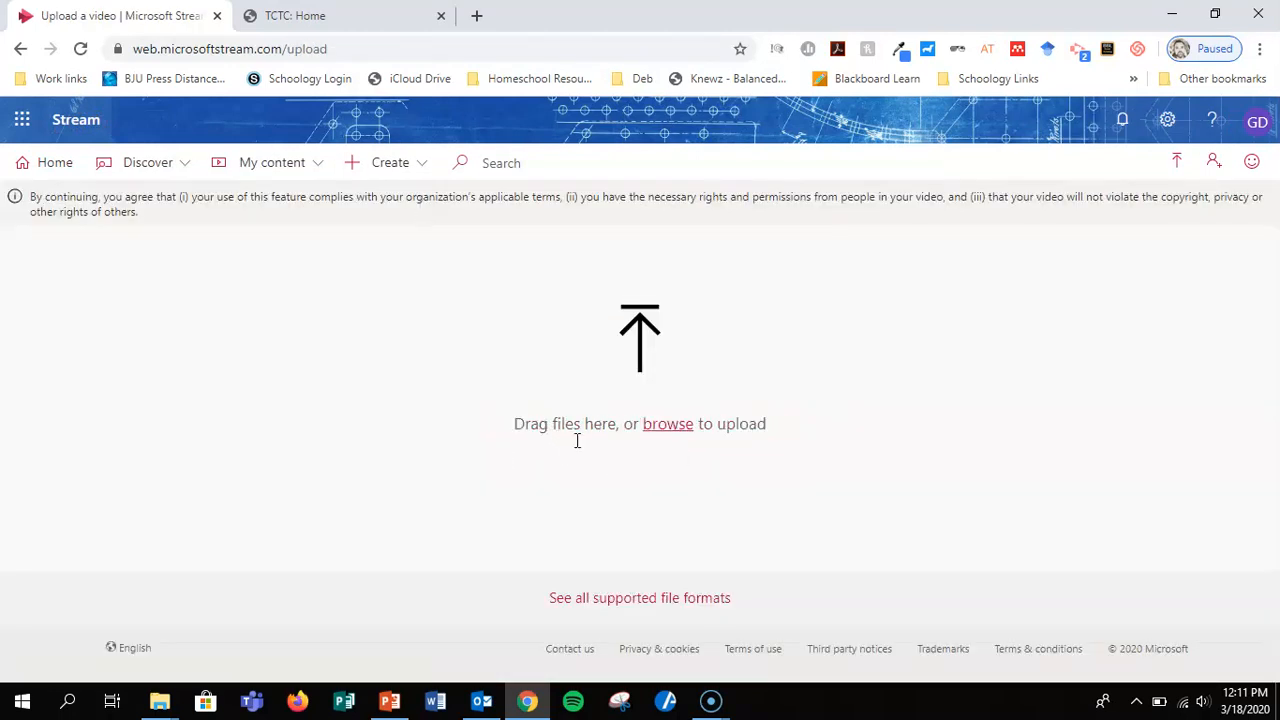
left_click(670, 423)
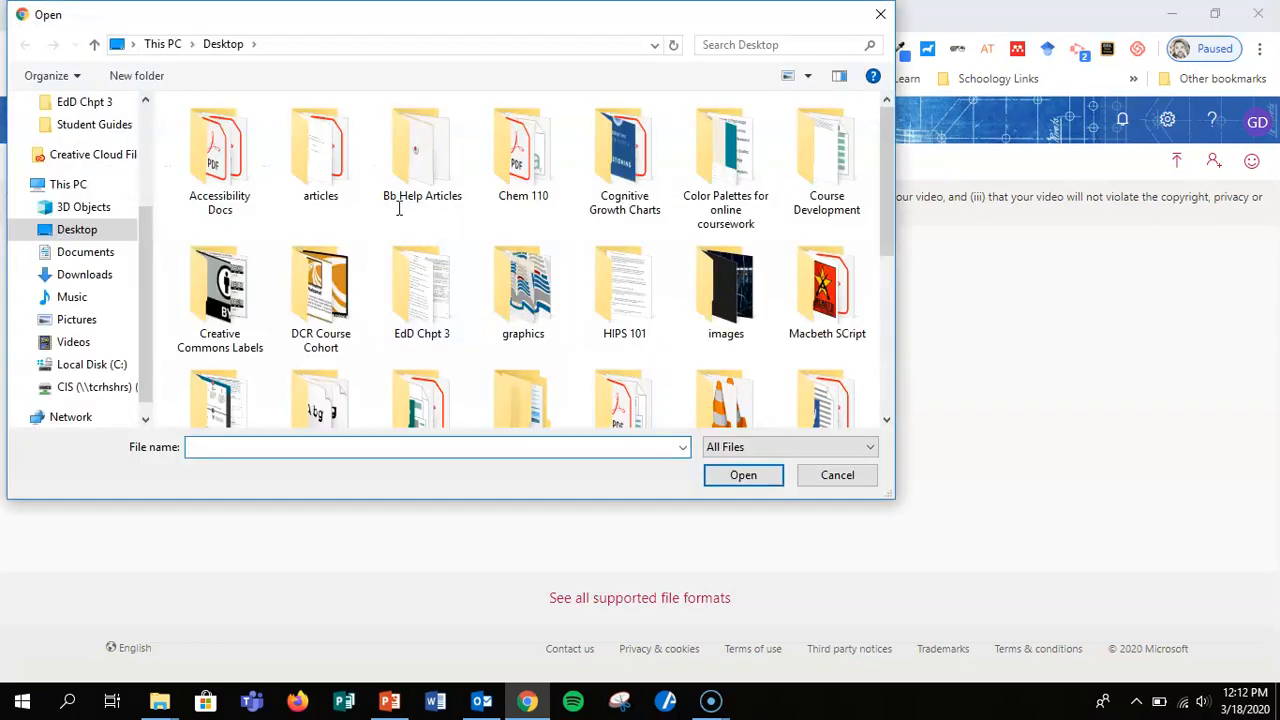
double_click(431, 148)
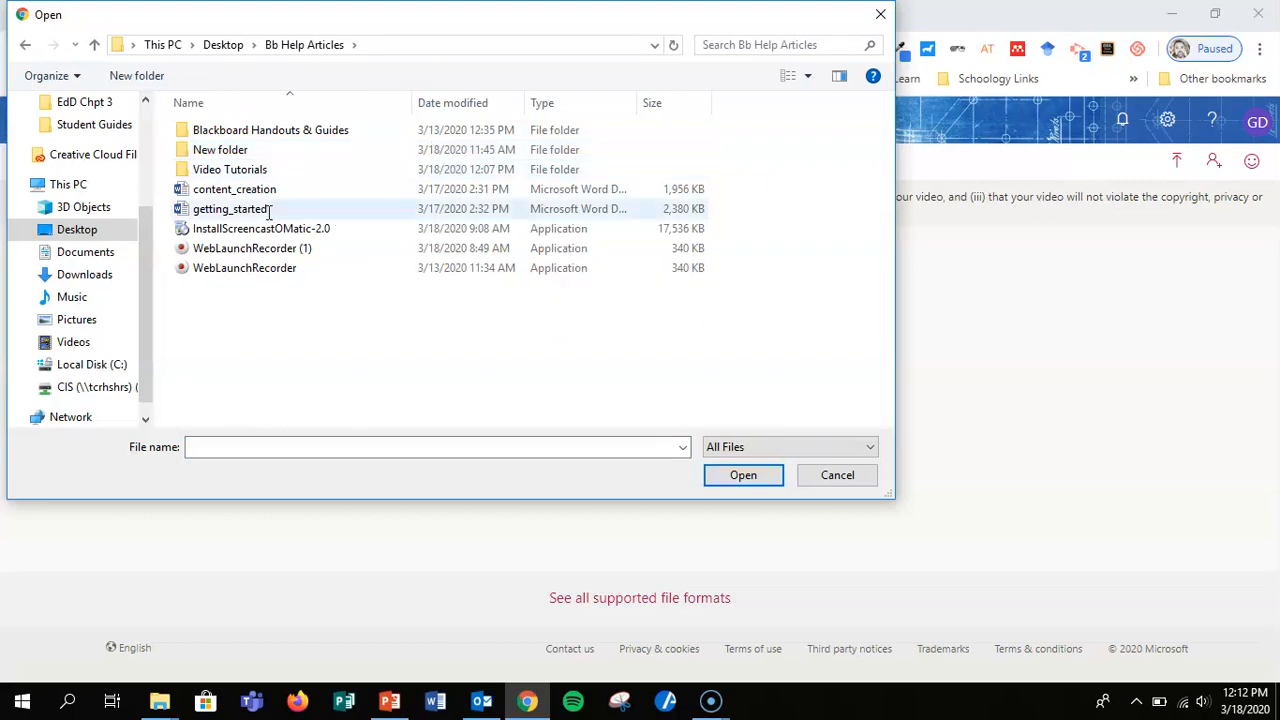
double_click(238, 170)
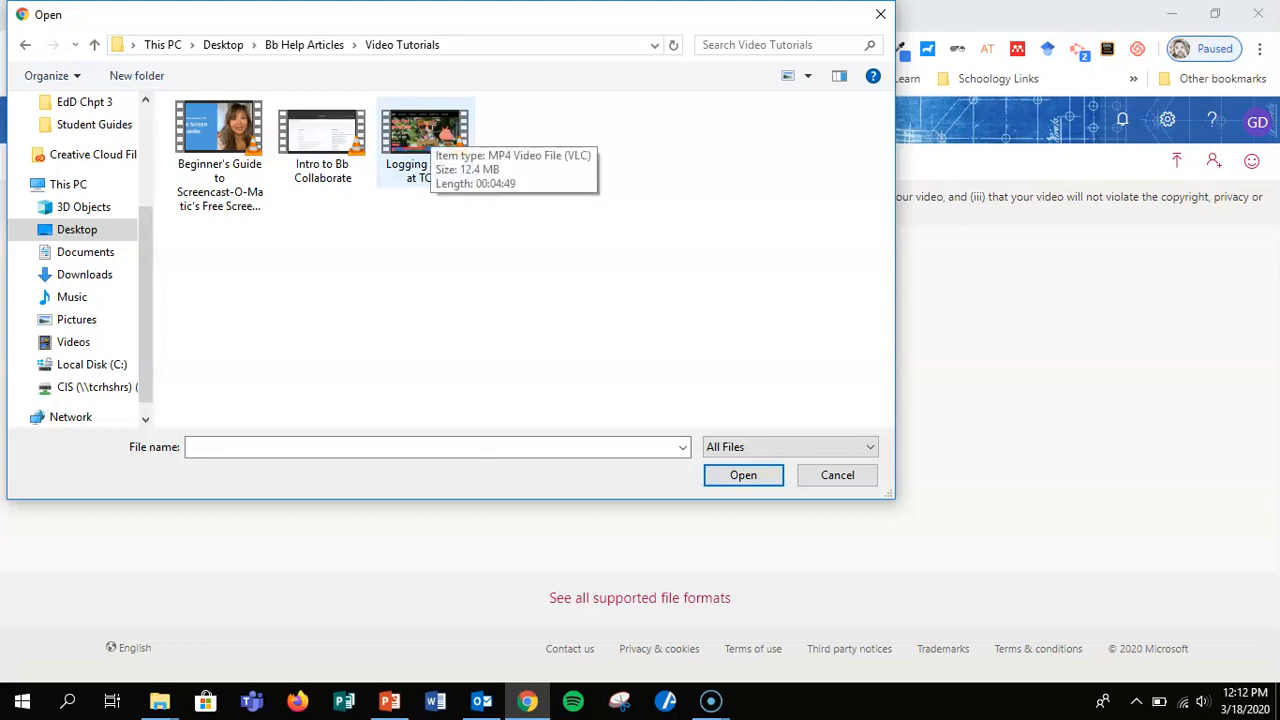
double_click(432, 130)
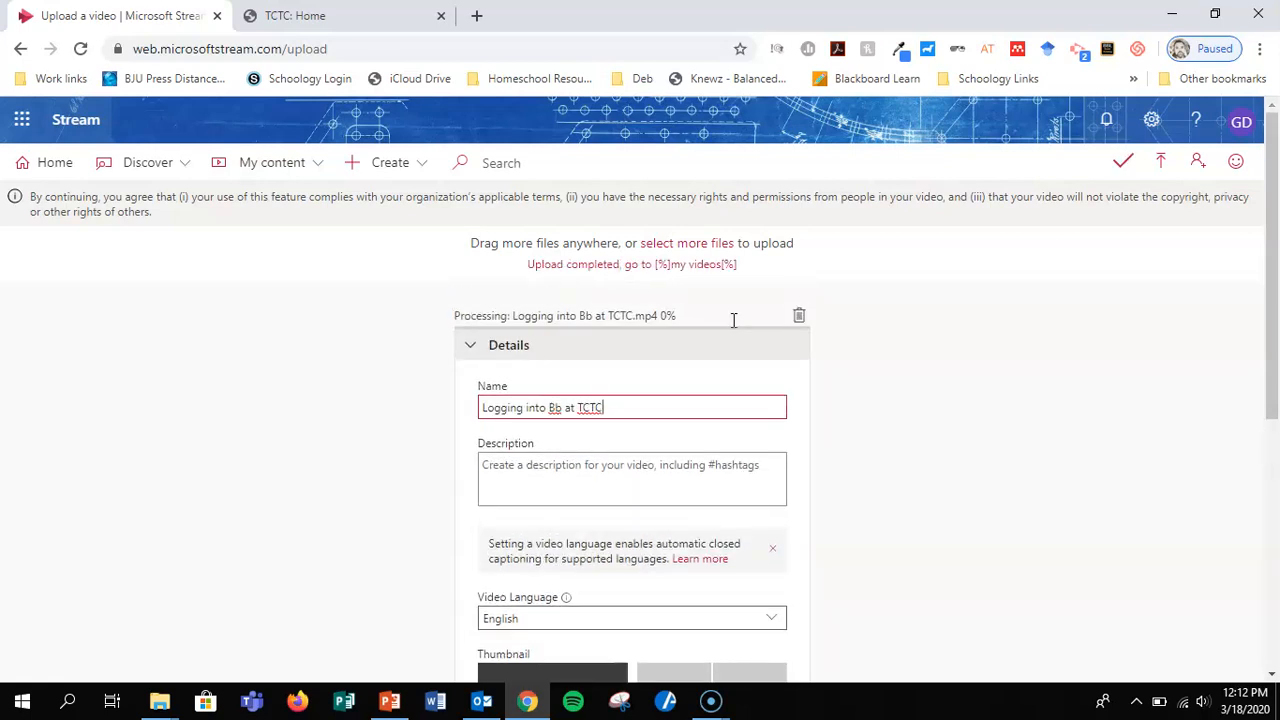
Enter the video description "A brief introduction on how to Log into Blackboard through Tri-County Technical College's online platform.".
scroll(912, 421, "down", 1)
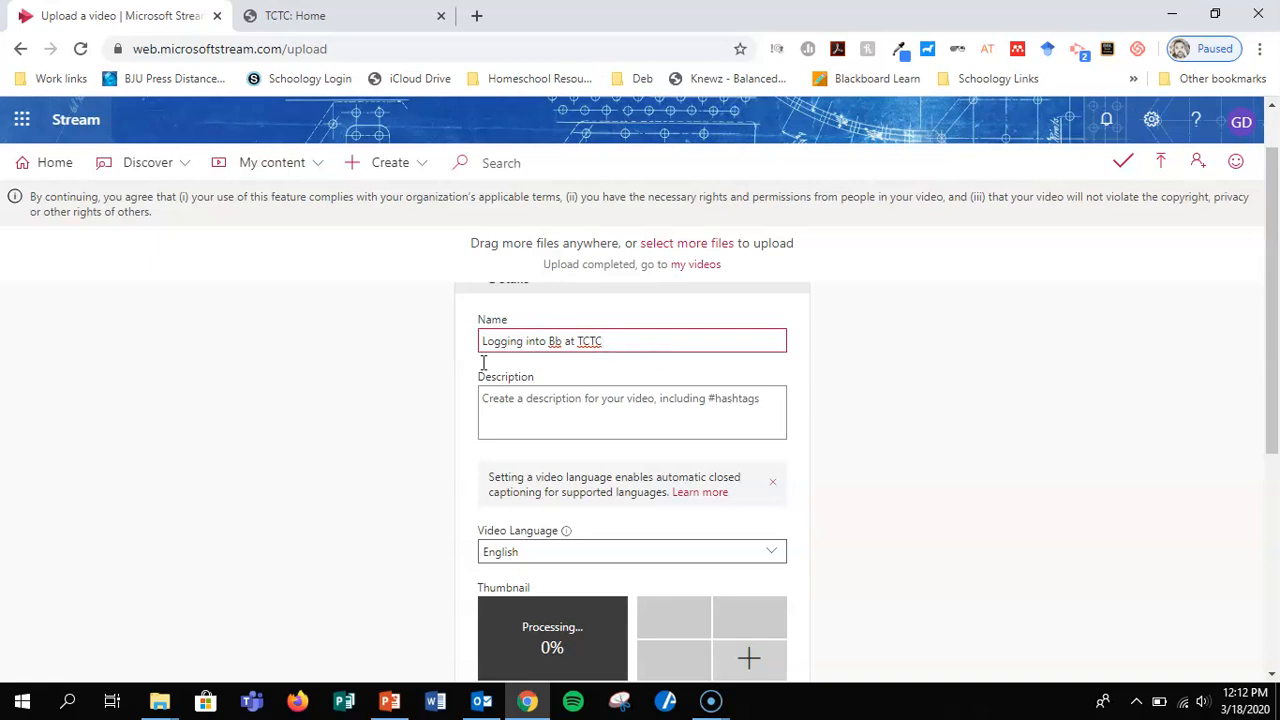
scroll(948, 484, "down", 1)
left_click(586, 395)
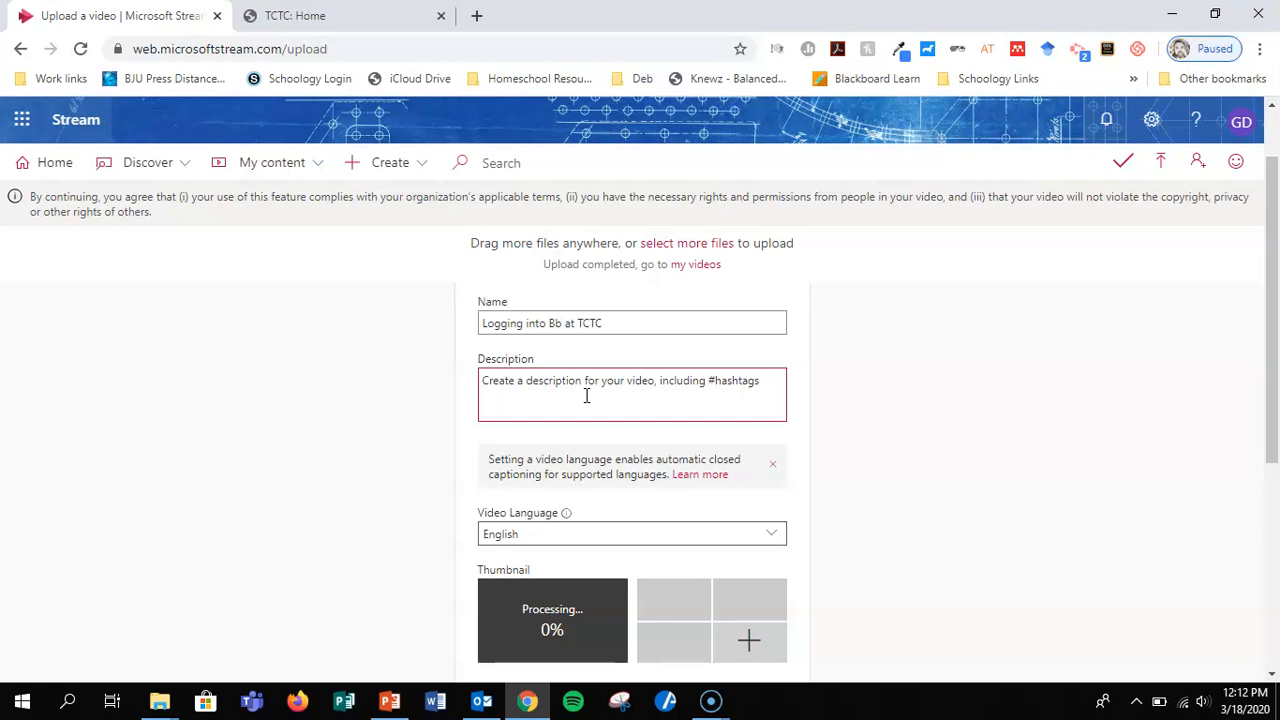
type("A brief")
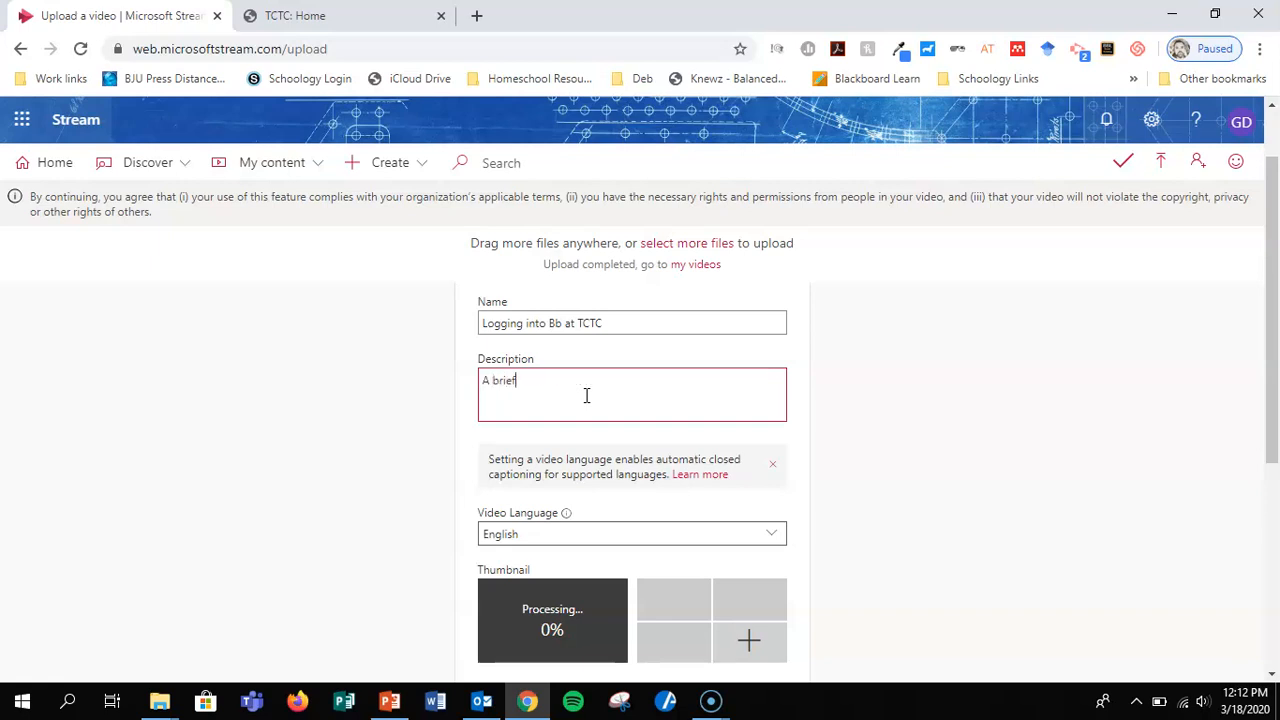
type(" introduction on how to Log into Blackboa")
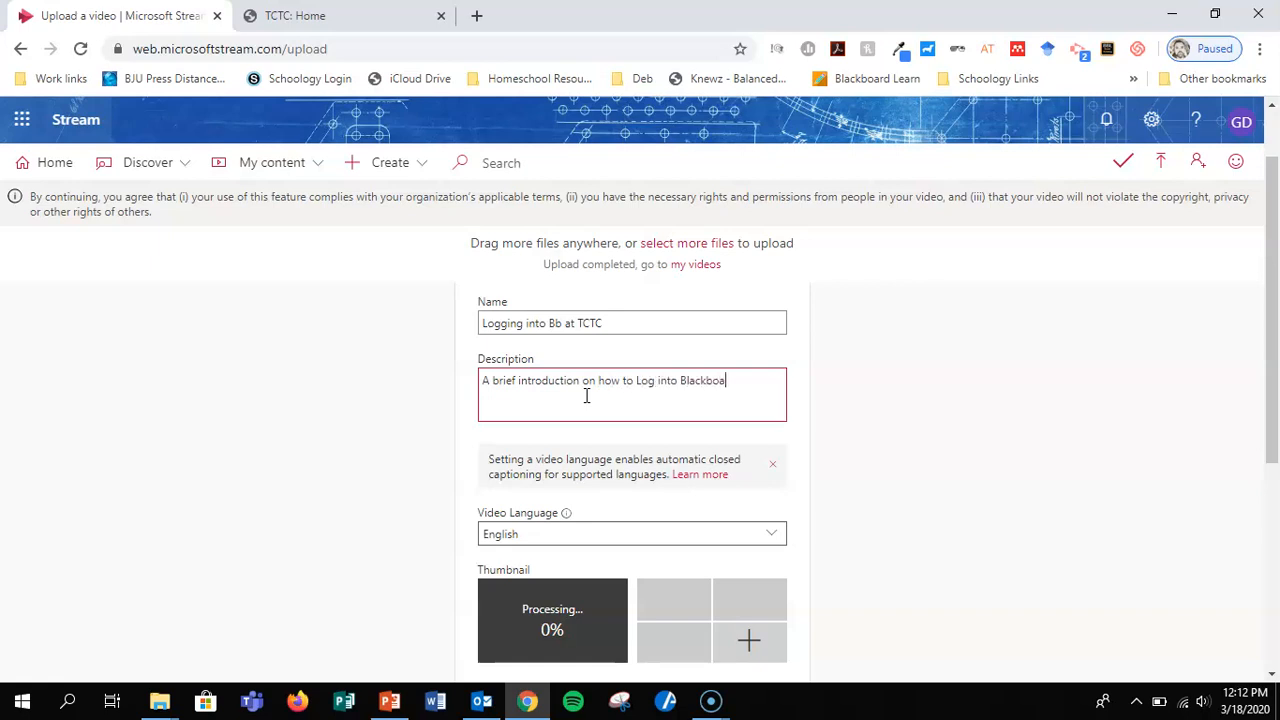
type("rd through Tri-County Technical College's")
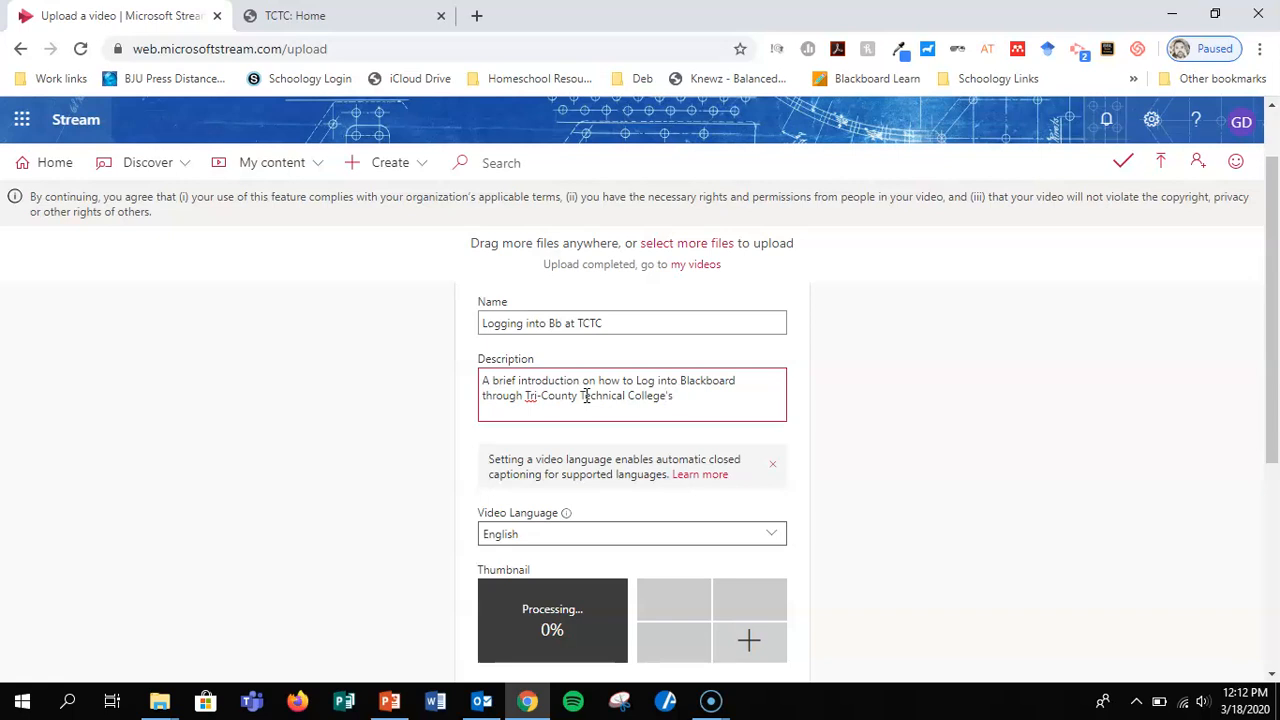
type(" online platform.")
Turn off Comments and People in the uploaded video's options and publish the video.
scroll(911, 457, "down", 2)
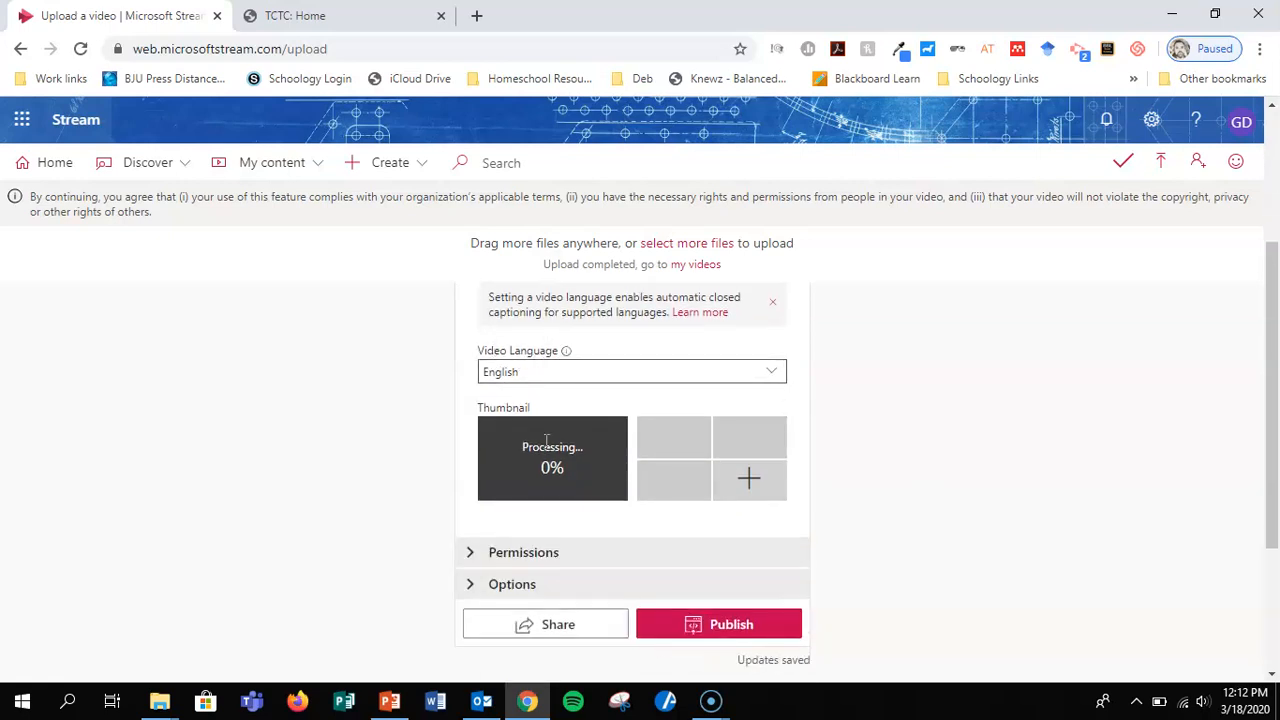
scroll(886, 483, "down", 1)
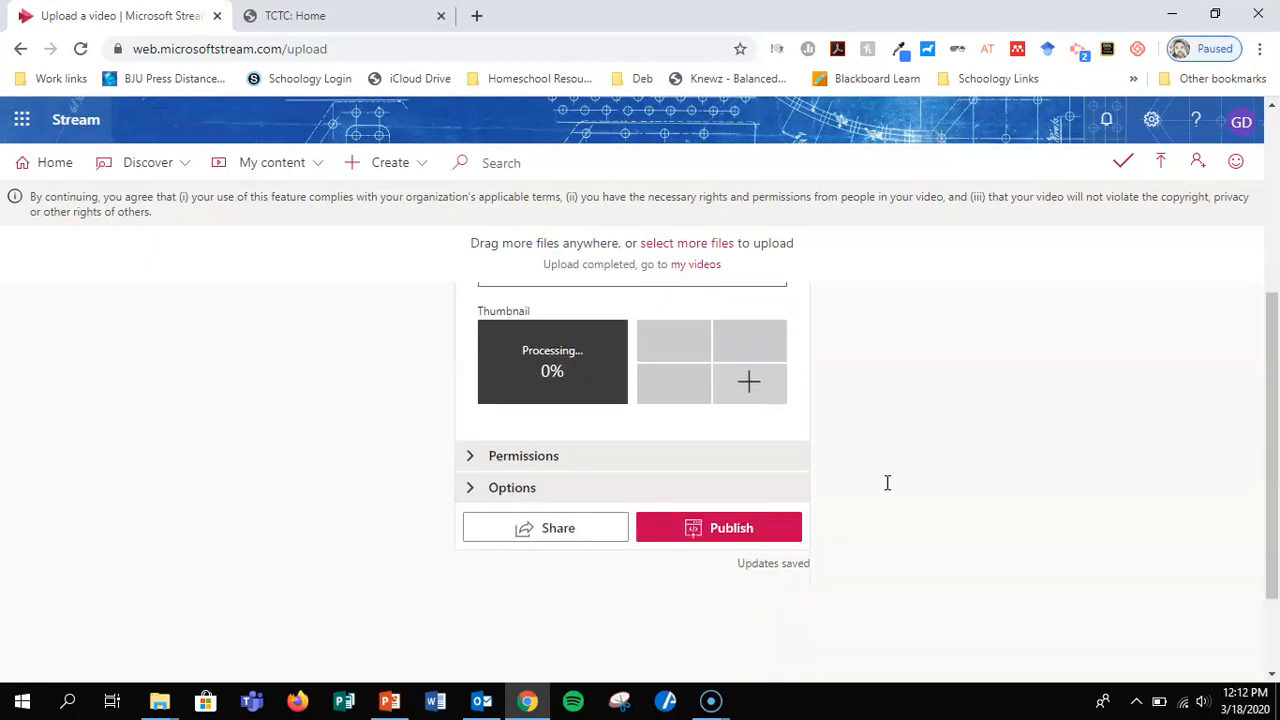
left_click(473, 457)
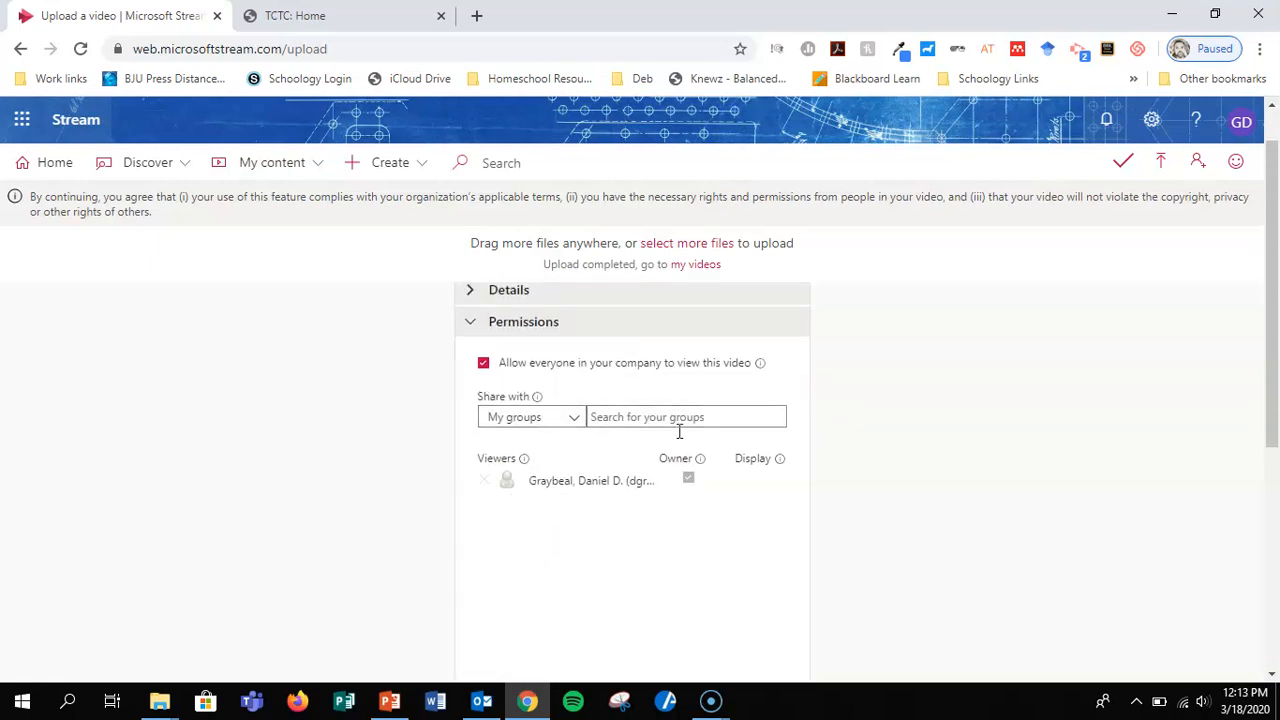
scroll(895, 461, "down", 3)
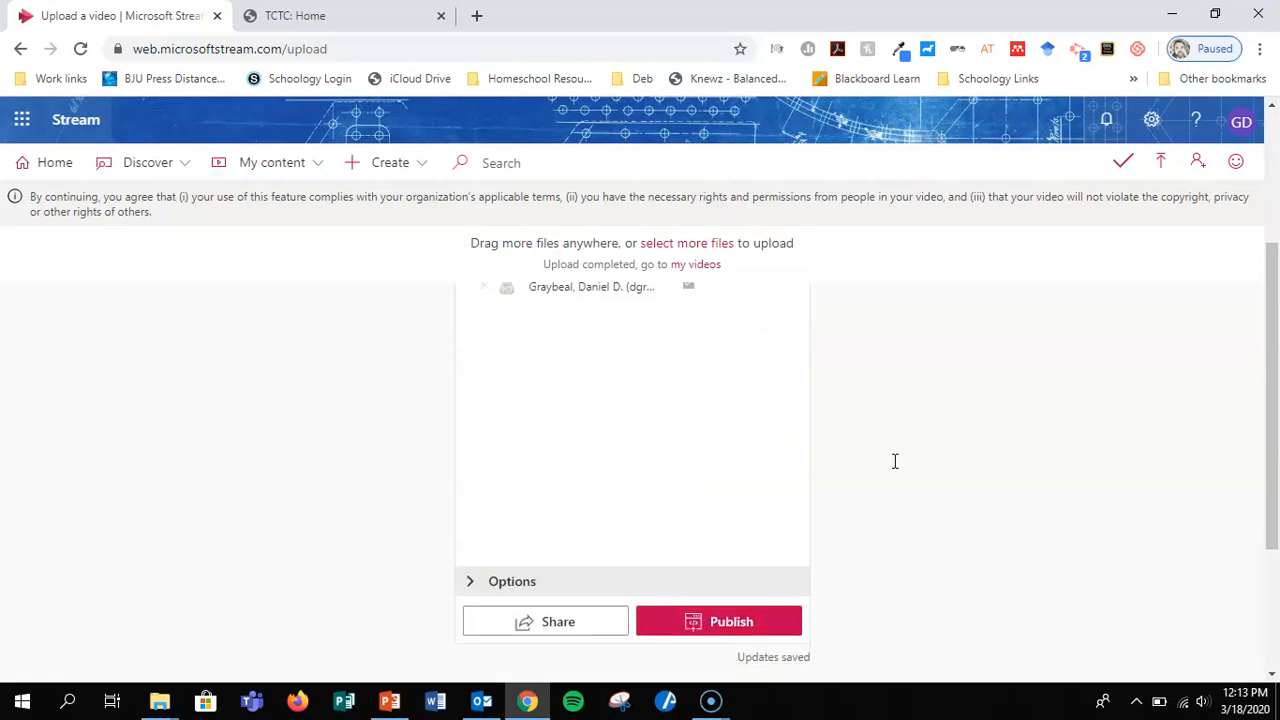
left_click(472, 451)
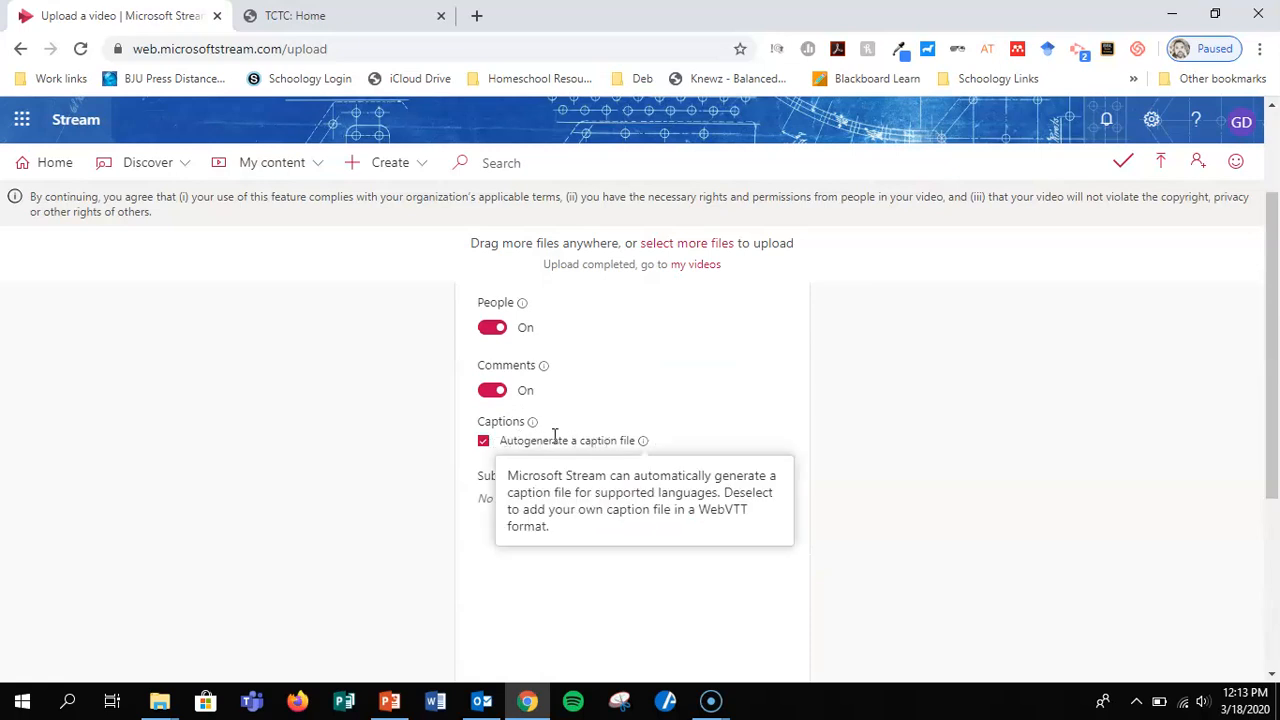
left_click(495, 391)
left_click(497, 325)
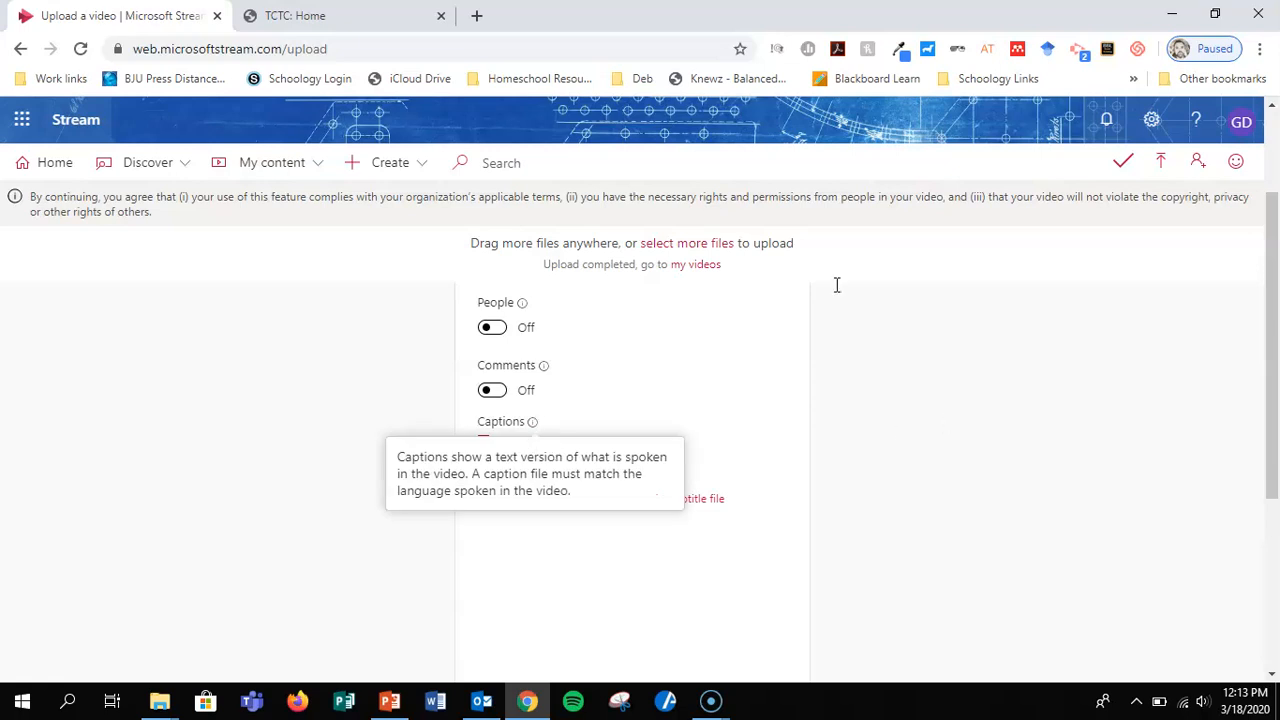
scroll(824, 541, "down", 3)
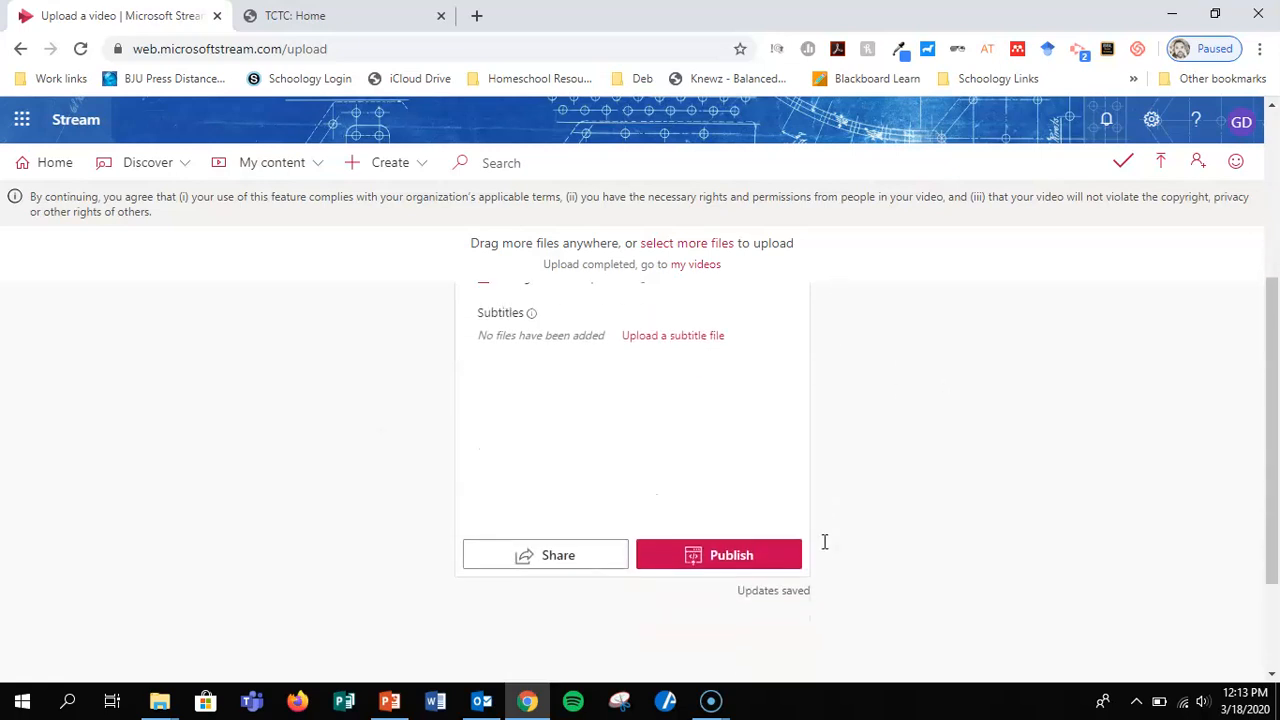
left_click(716, 556)
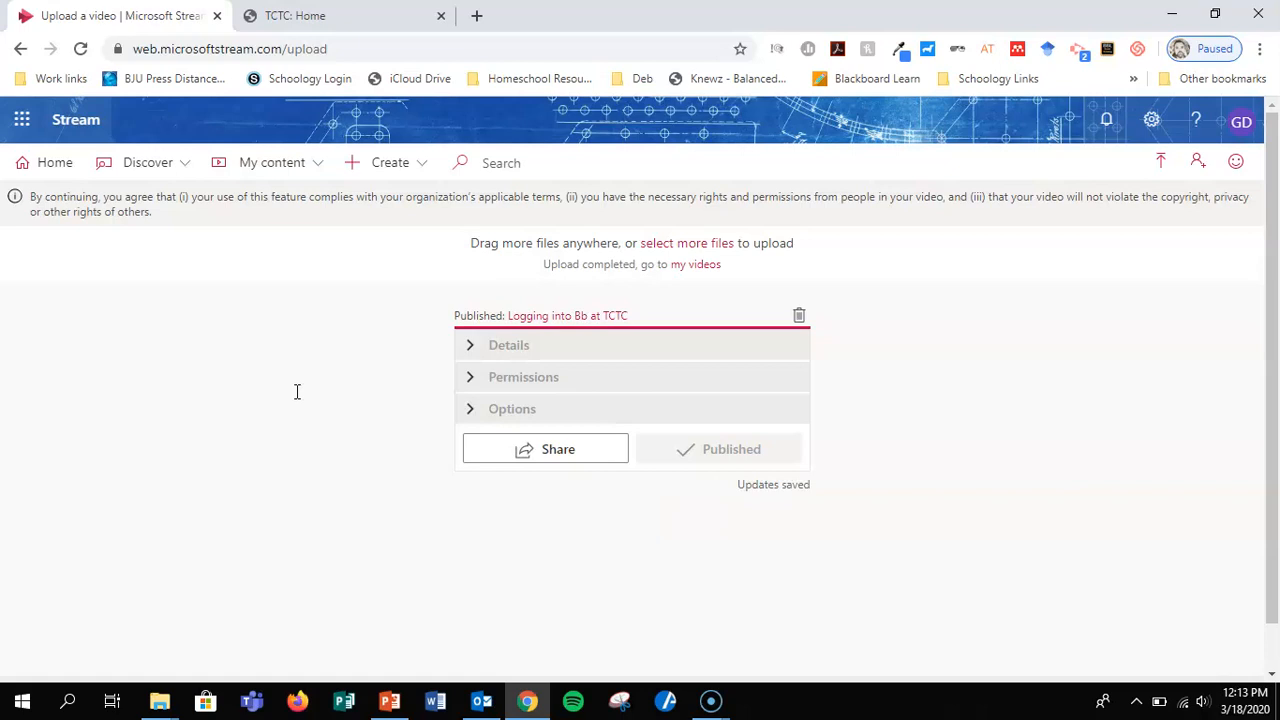
Open the list of my own Stream videos and examine its entries and the further actions offered for the newest upload.
left_click(318, 163)
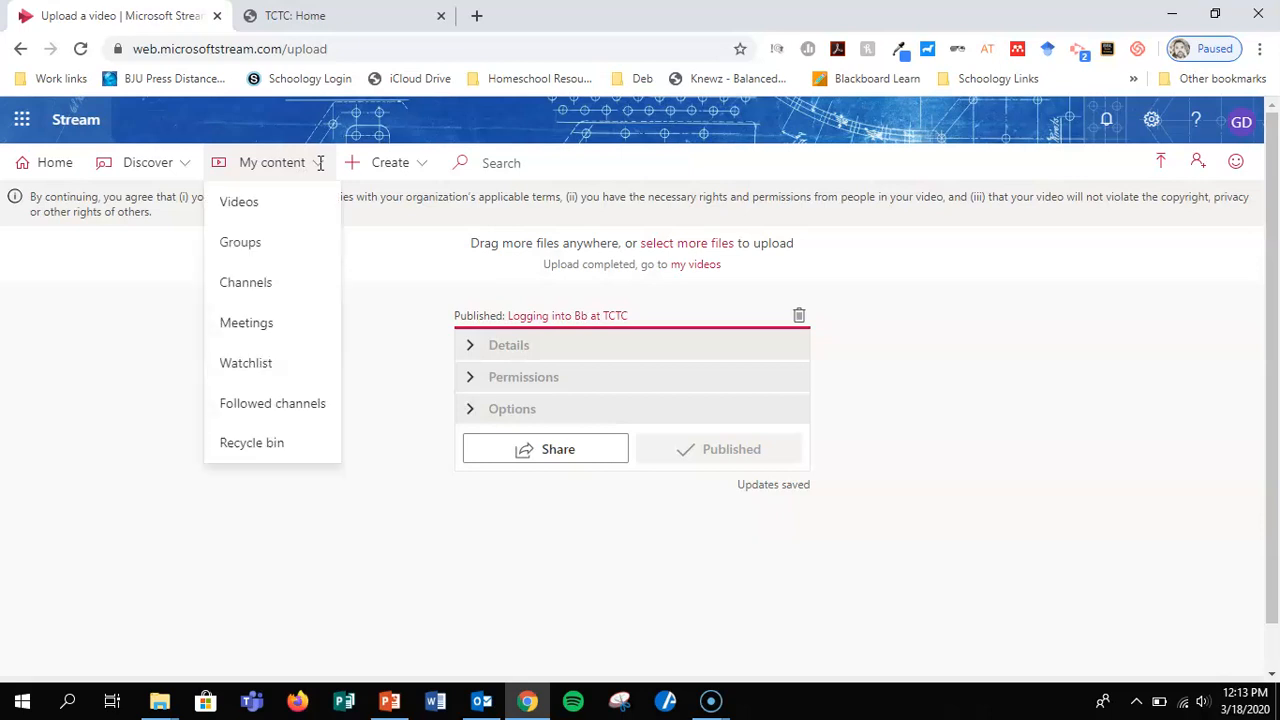
left_click(237, 203)
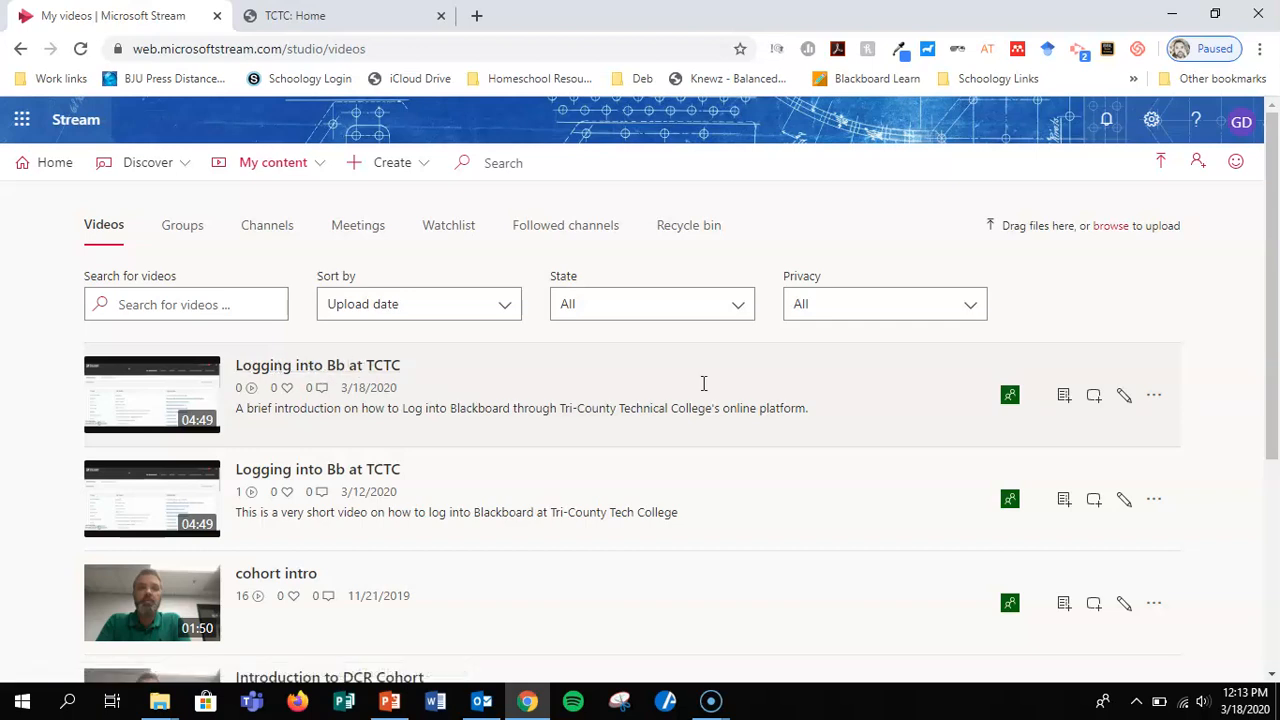
scroll(591, 604, "down", 5)
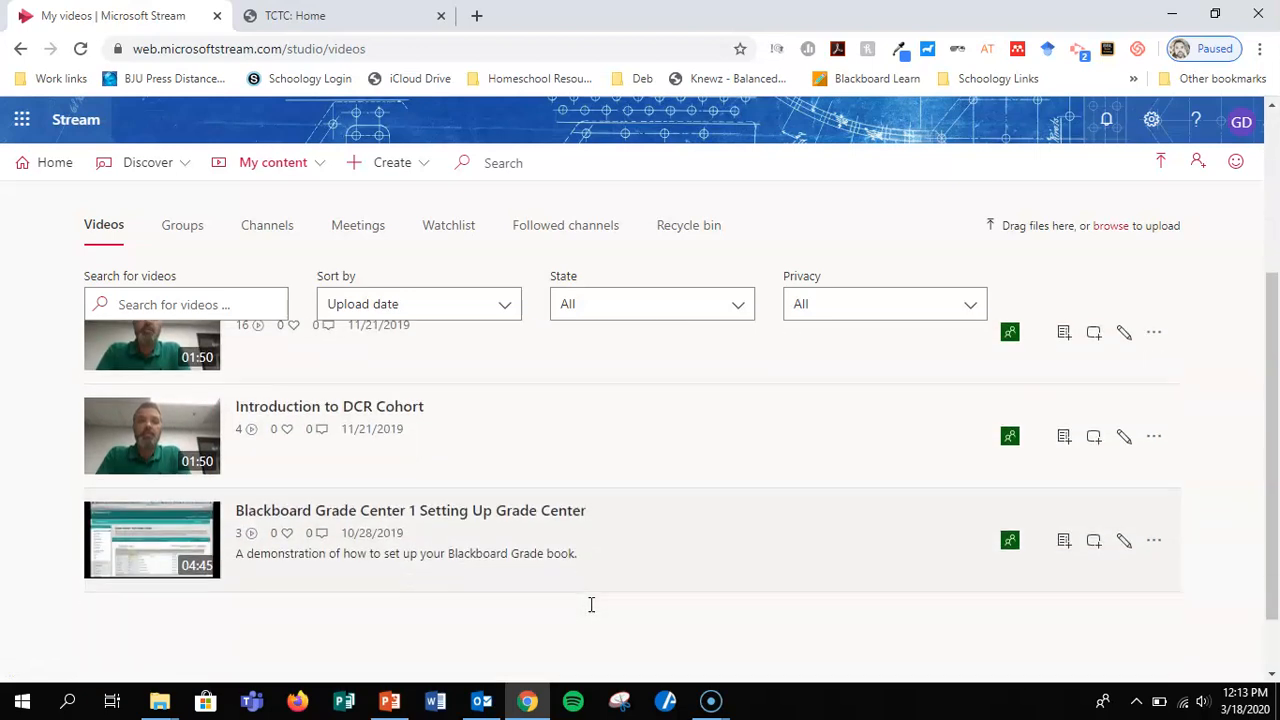
scroll(591, 604, "up", 5)
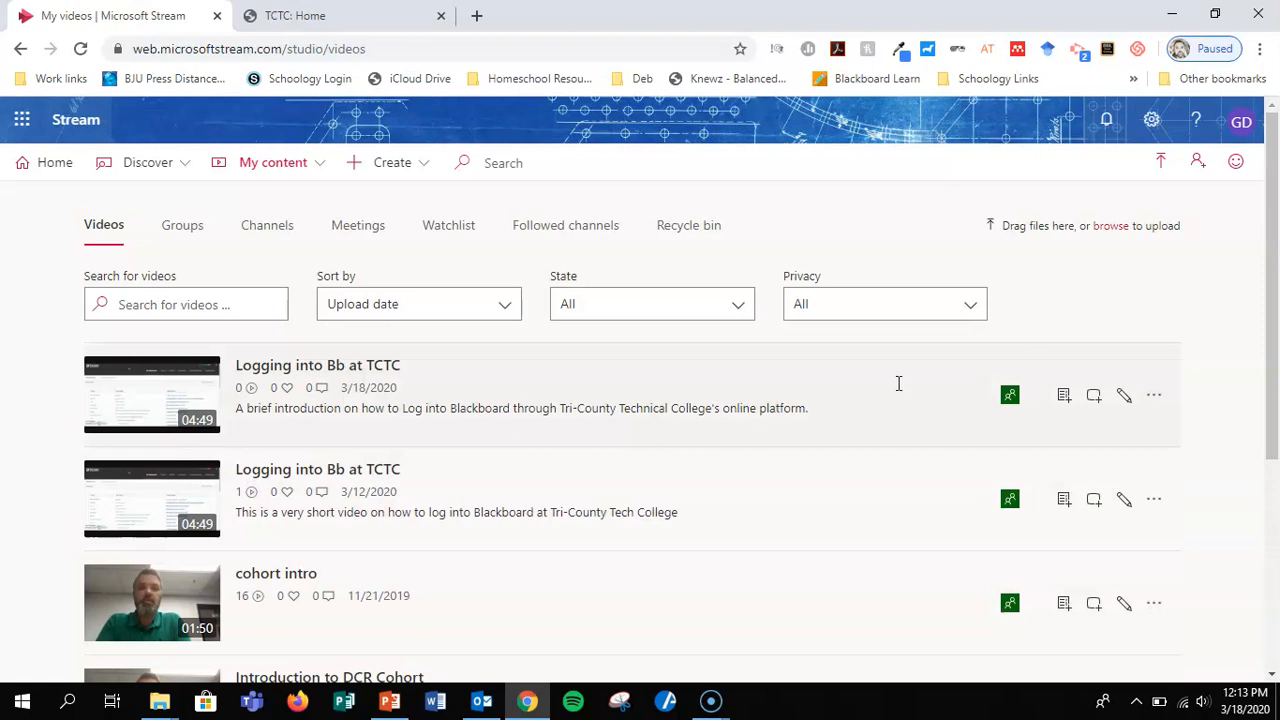
left_click(1155, 397)
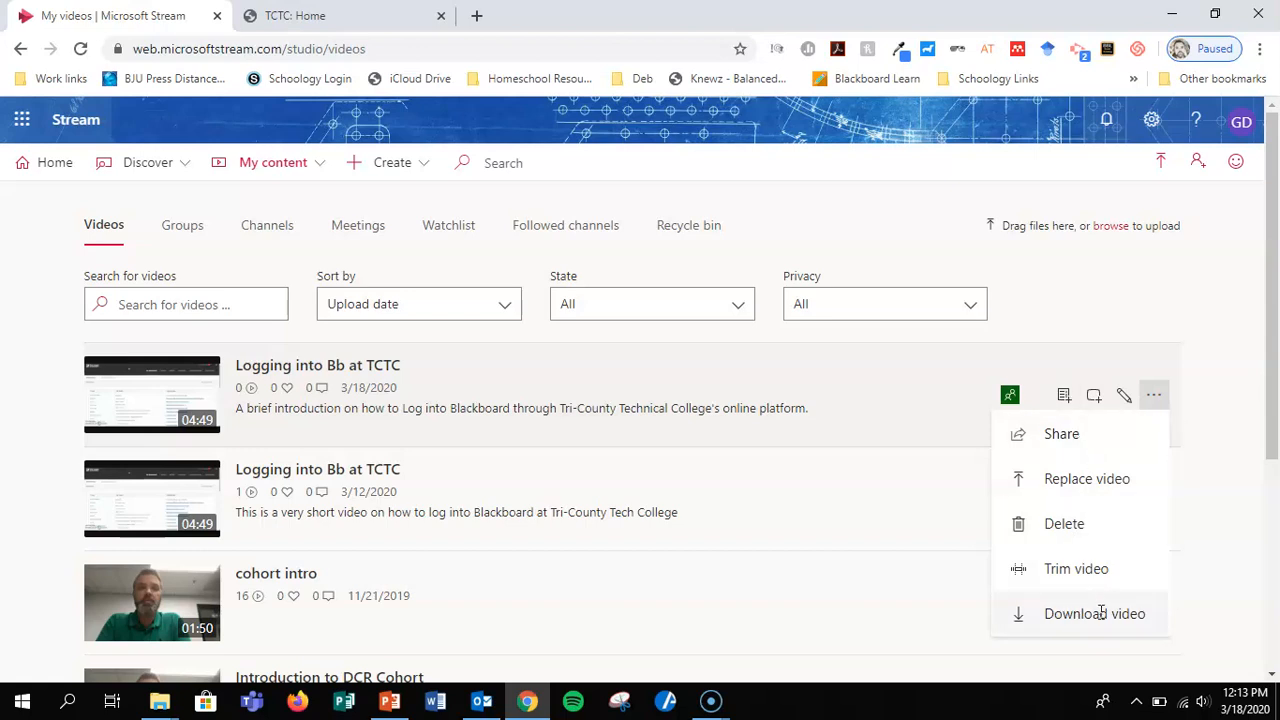
left_click(1203, 420)
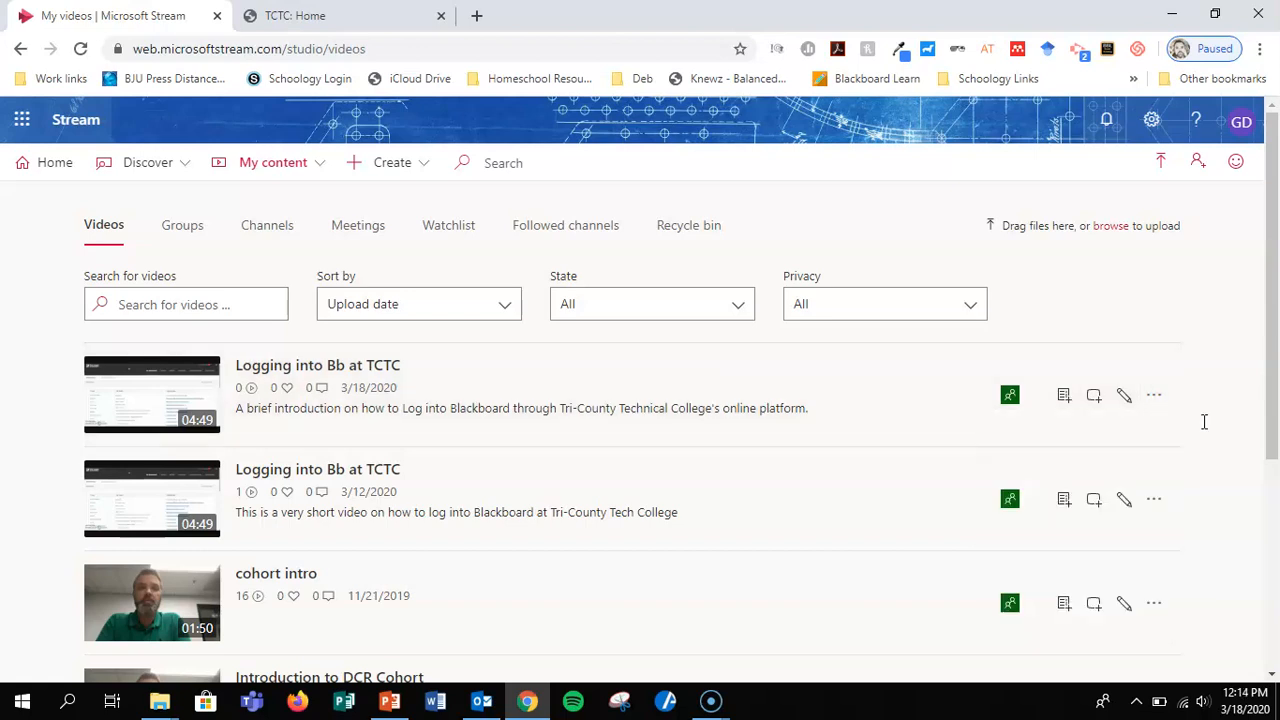
Change the newest video's thumbnail to the suggested frame with the red and black page banner and apply the update.
left_click(1124, 397)
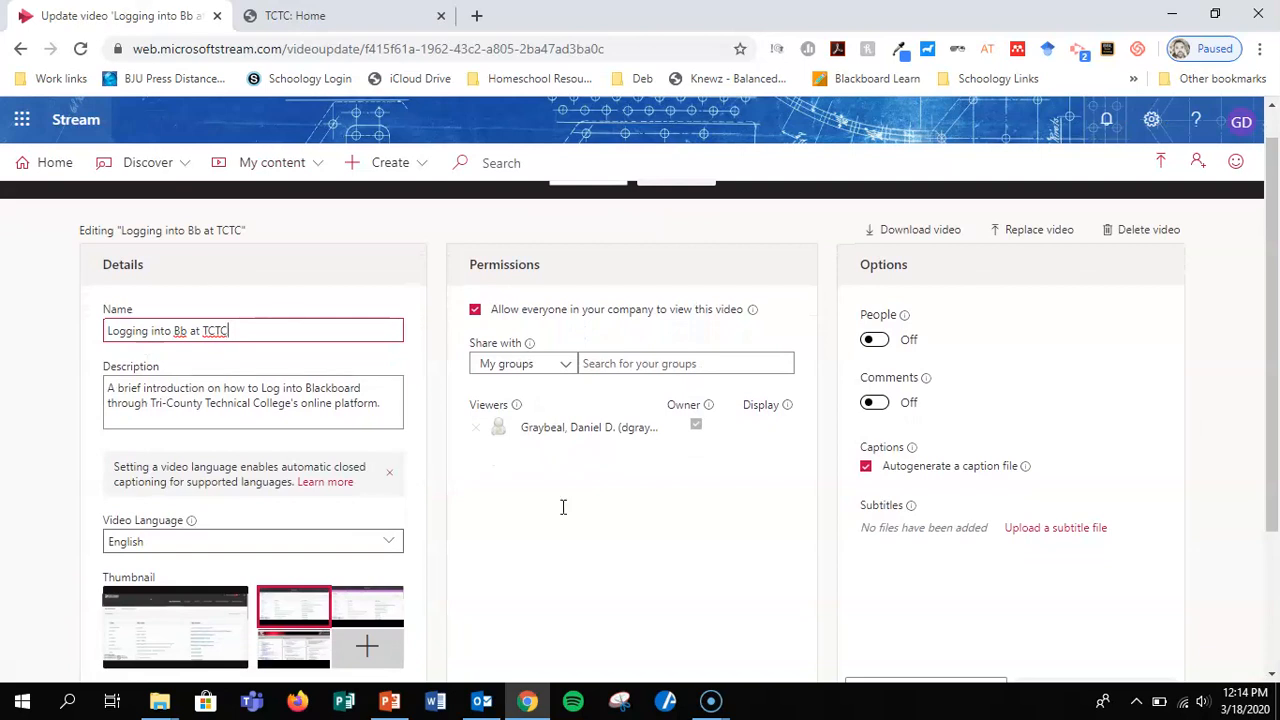
scroll(571, 514, "down", 1)
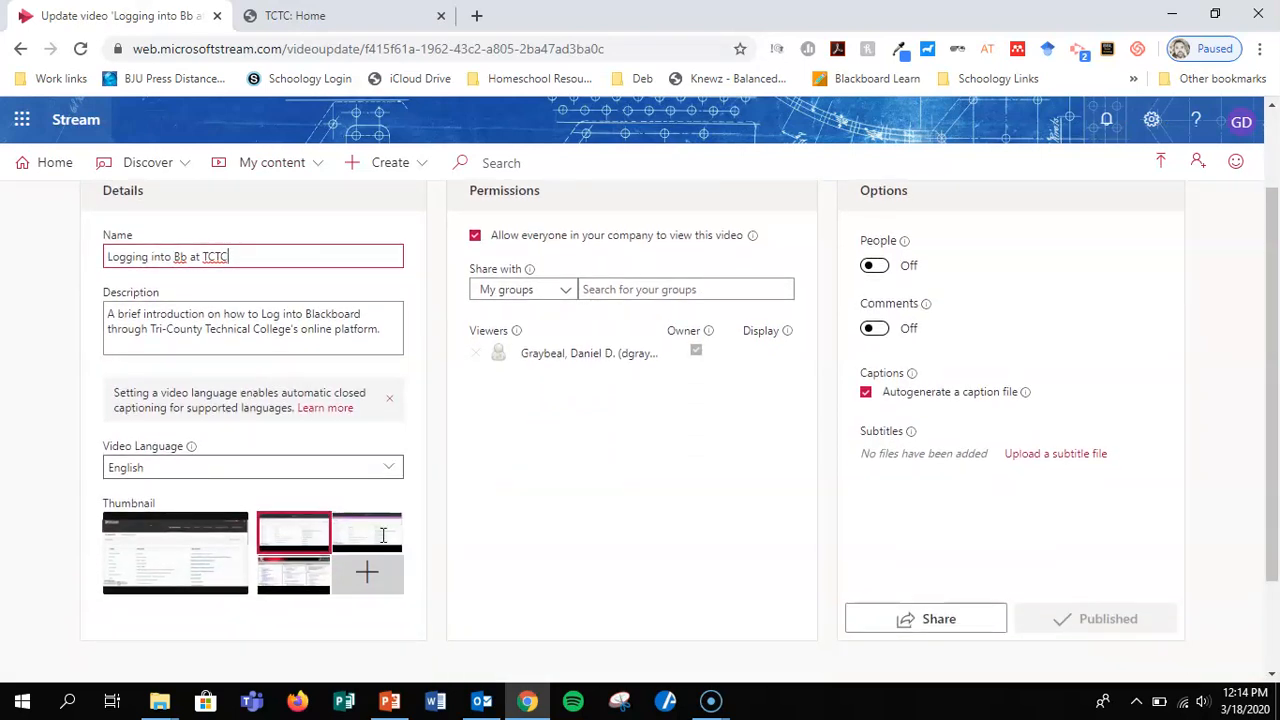
left_click(386, 528)
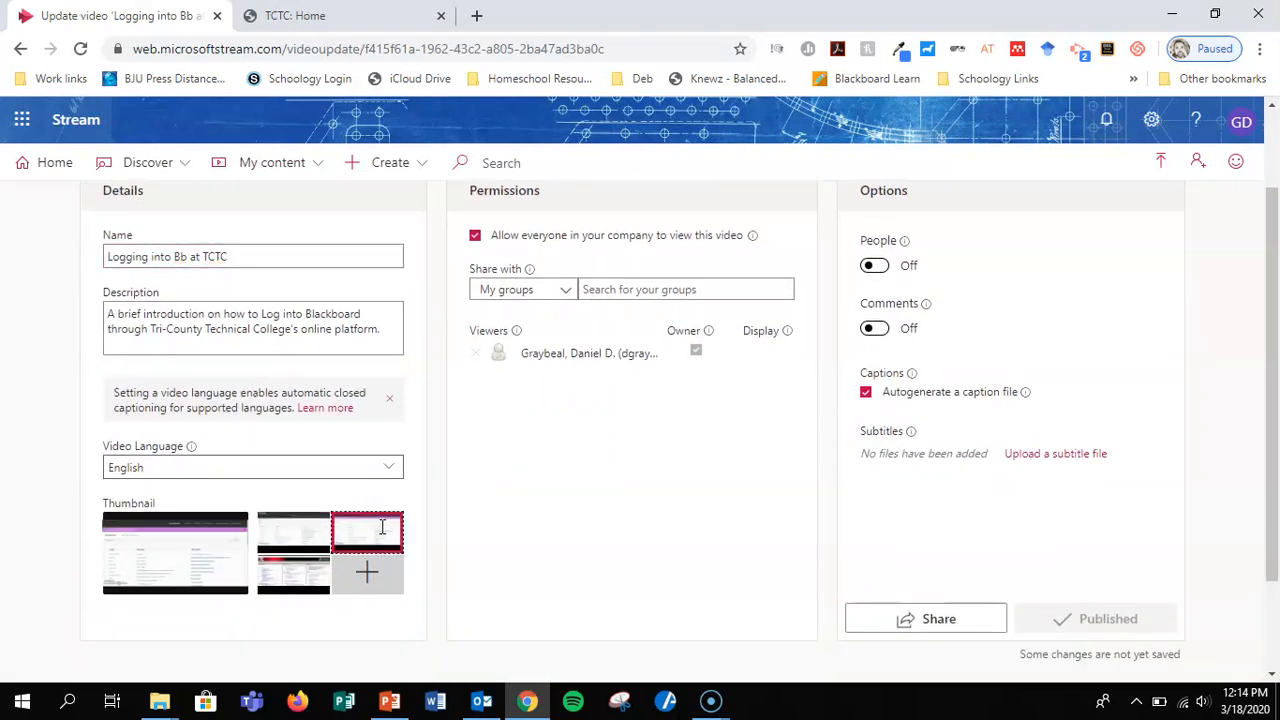
left_click(277, 581)
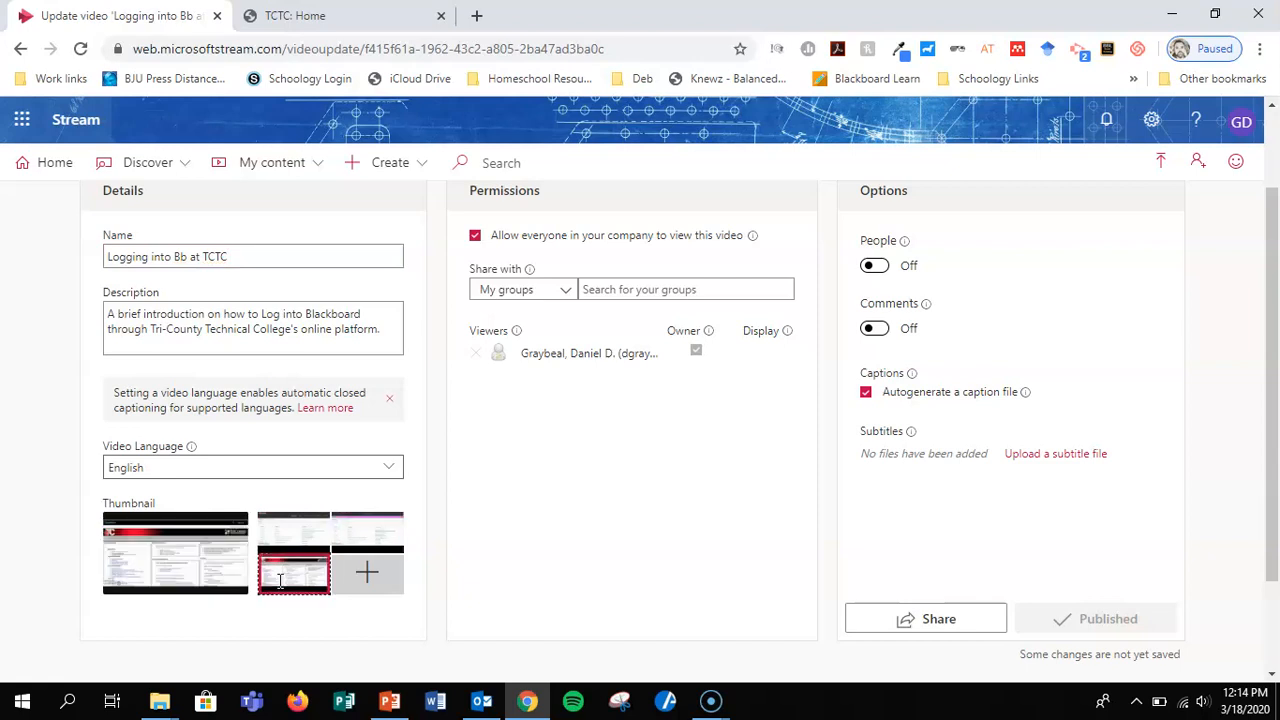
left_click(366, 571)
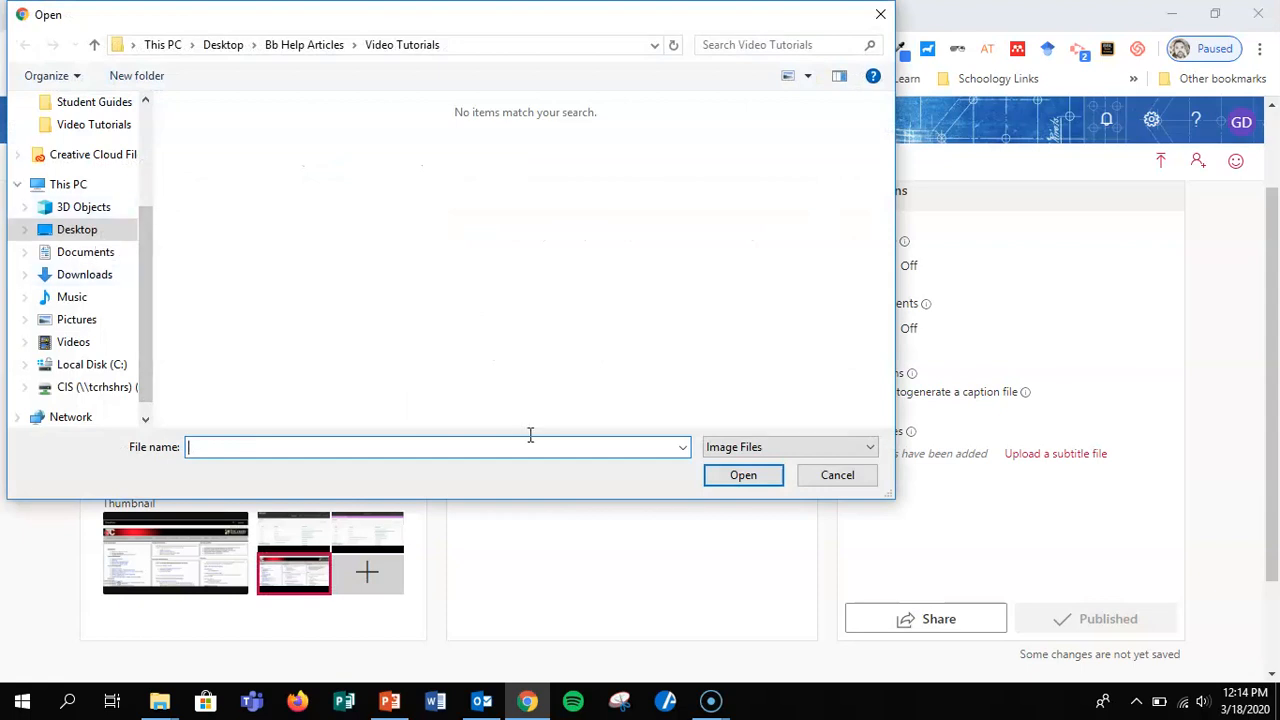
left_click(836, 475)
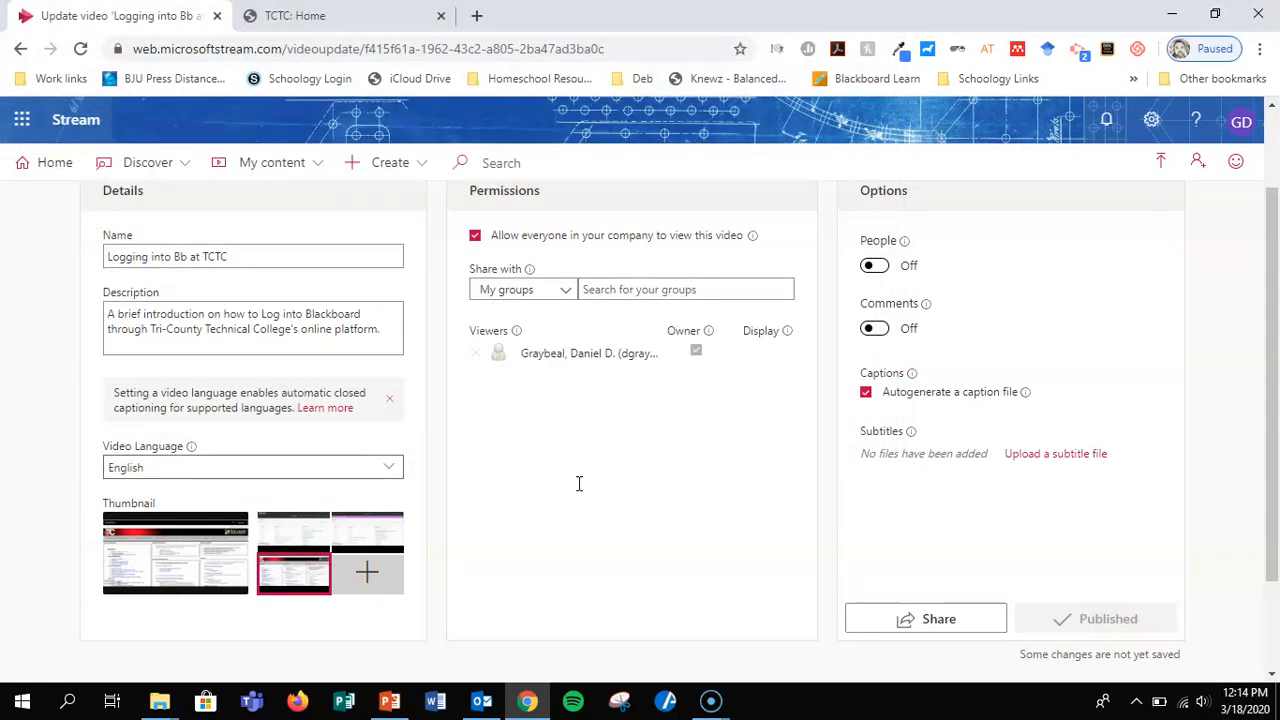
scroll(578, 484, "up", 2)
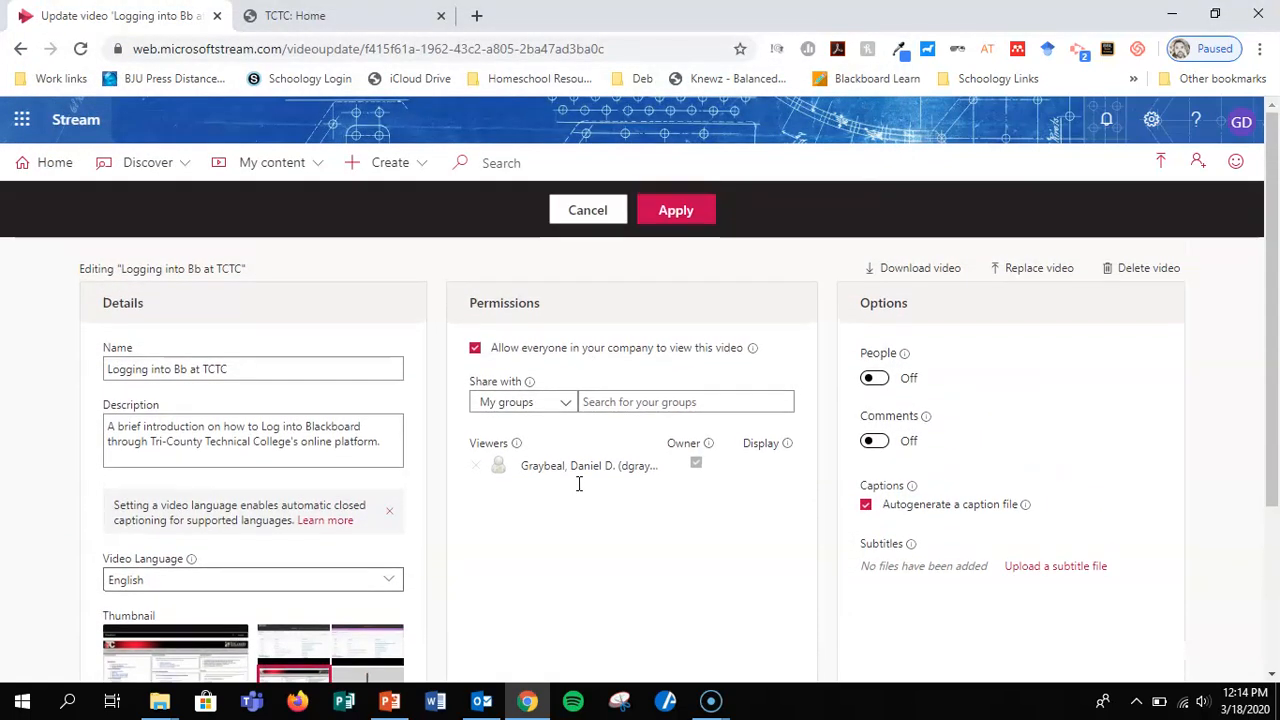
left_click(676, 212)
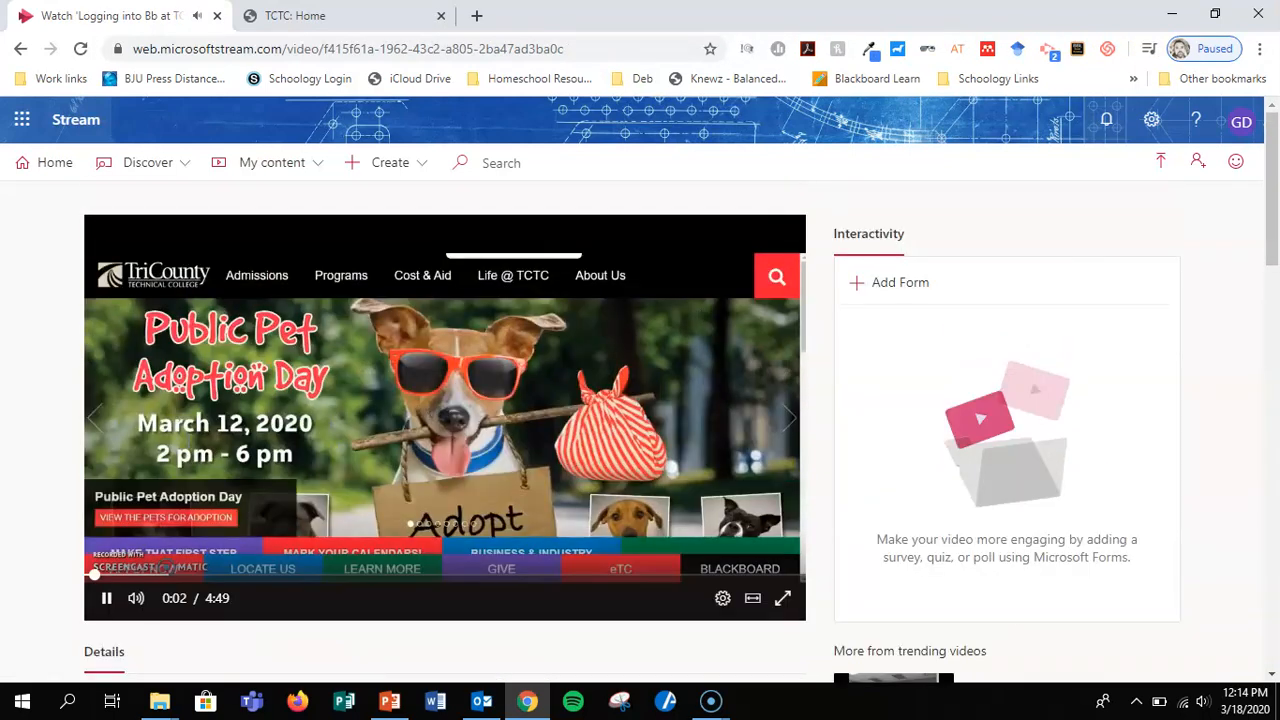
Pause the updated video and look over its details and related videos.
left_click(106, 598)
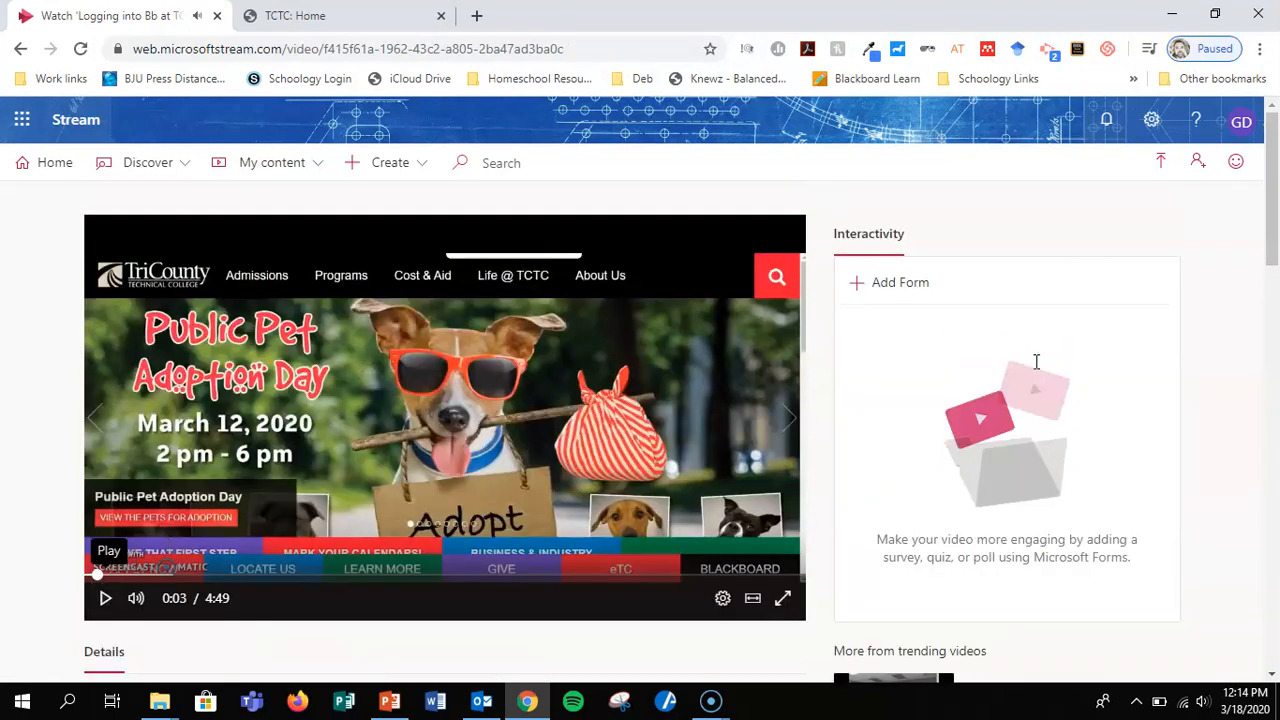
scroll(949, 349, "down", 2)
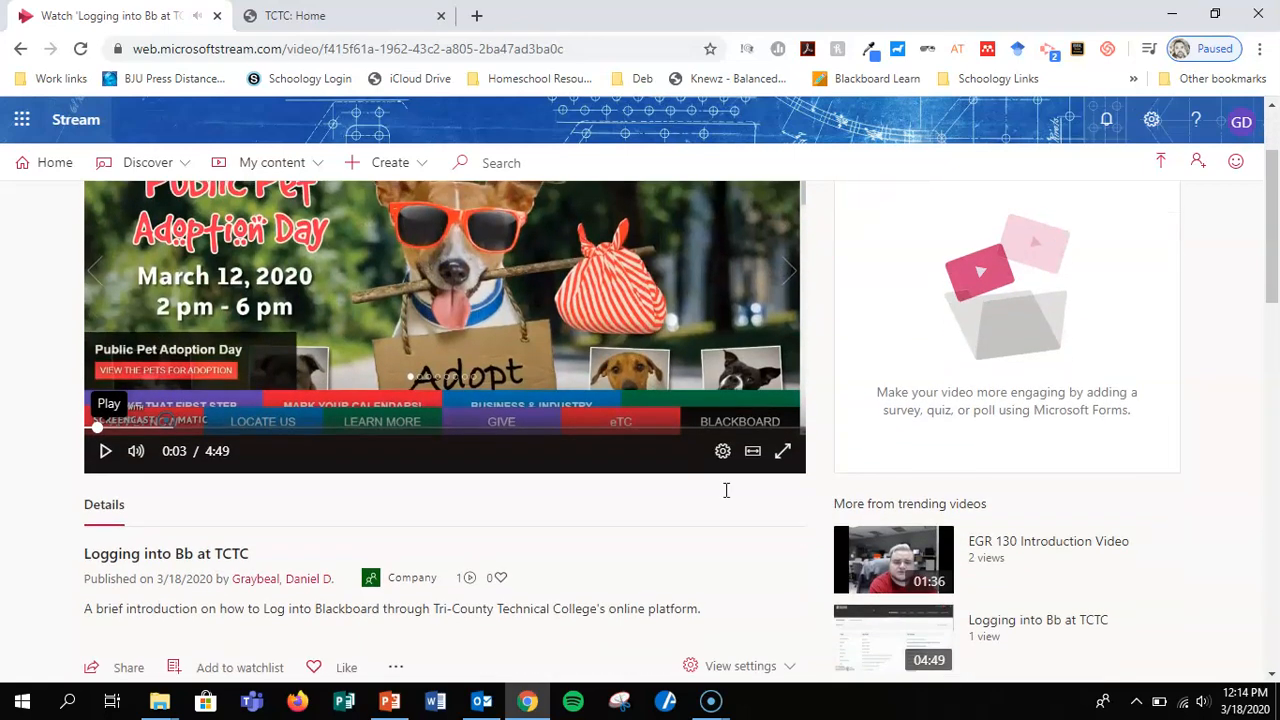
scroll(714, 580, "down", 2)
scroll(714, 582, "up", 4)
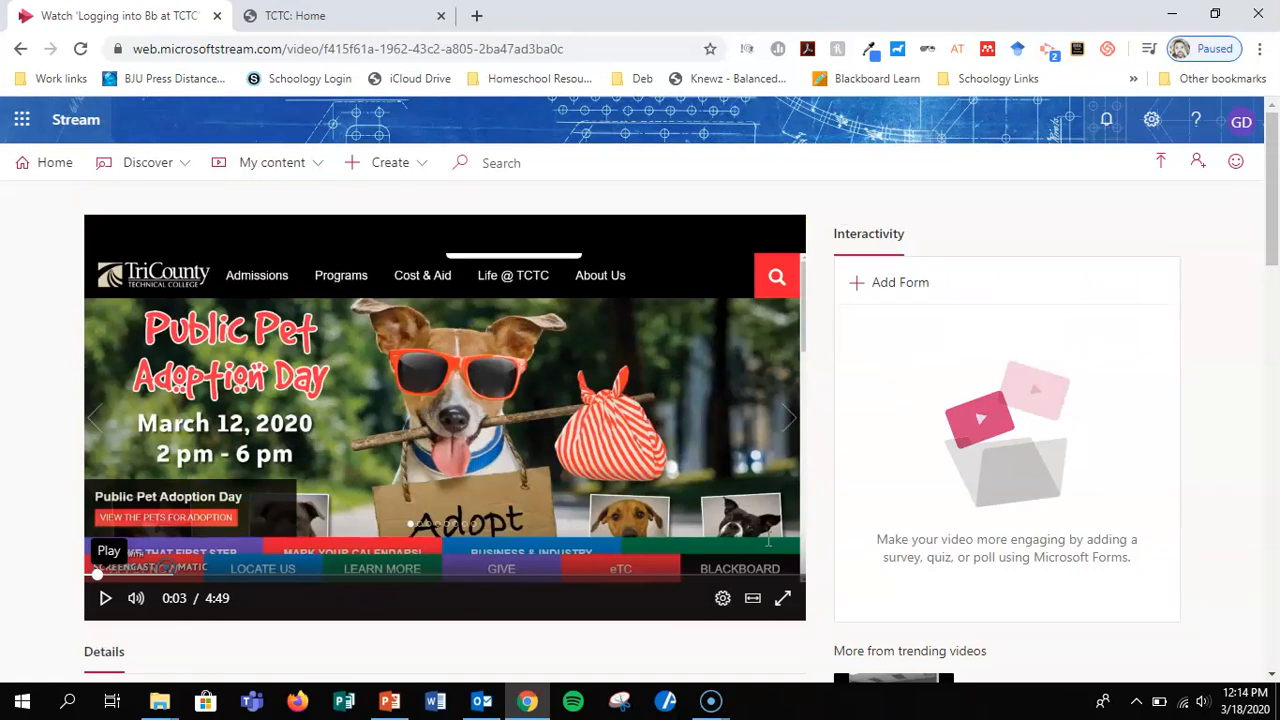
Open the "Logging into Bb at TCTC" video dated 3/12/2020 from my videos, then pause and mute its playback.
left_click(313, 165)
left_click(246, 199)
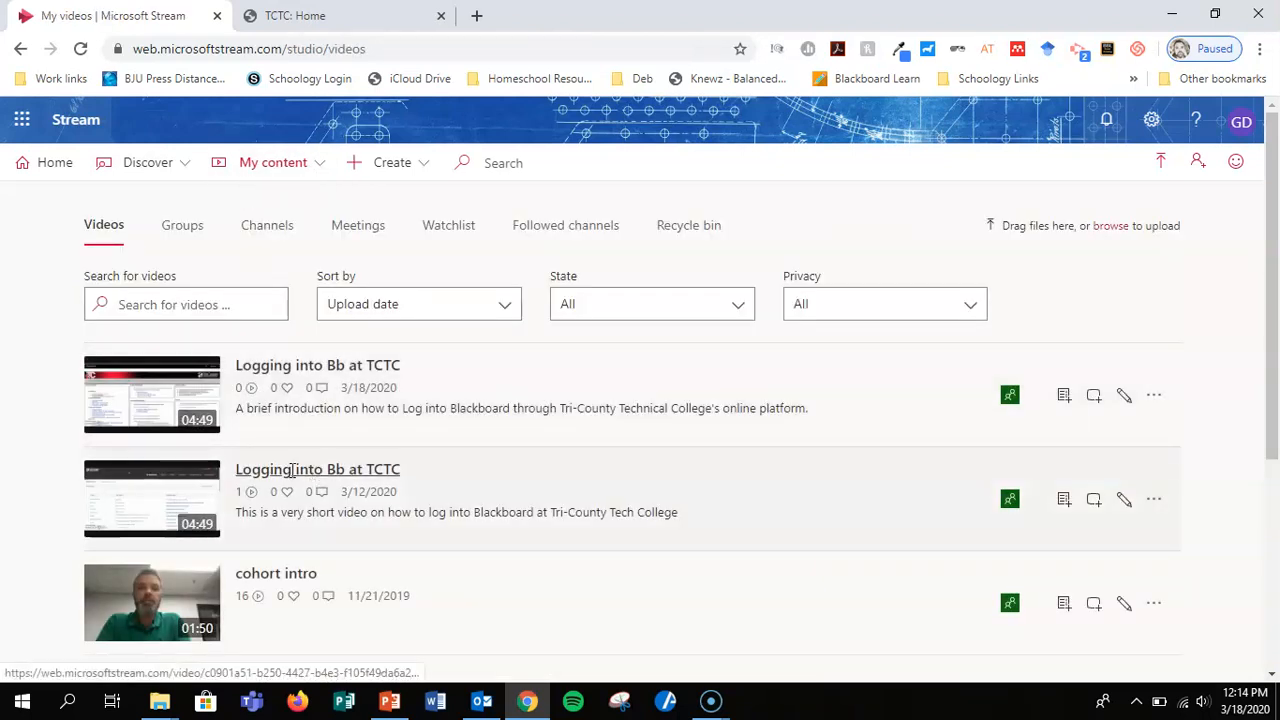
left_click(369, 469)
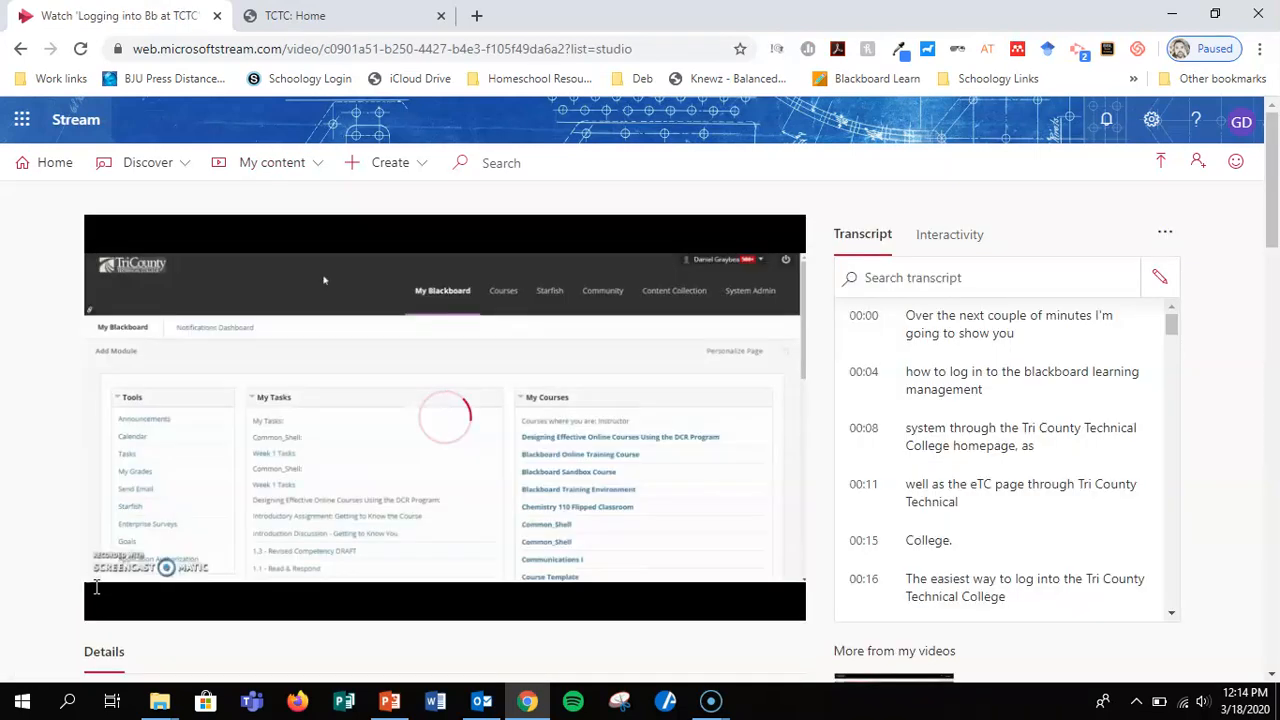
left_click(108, 600)
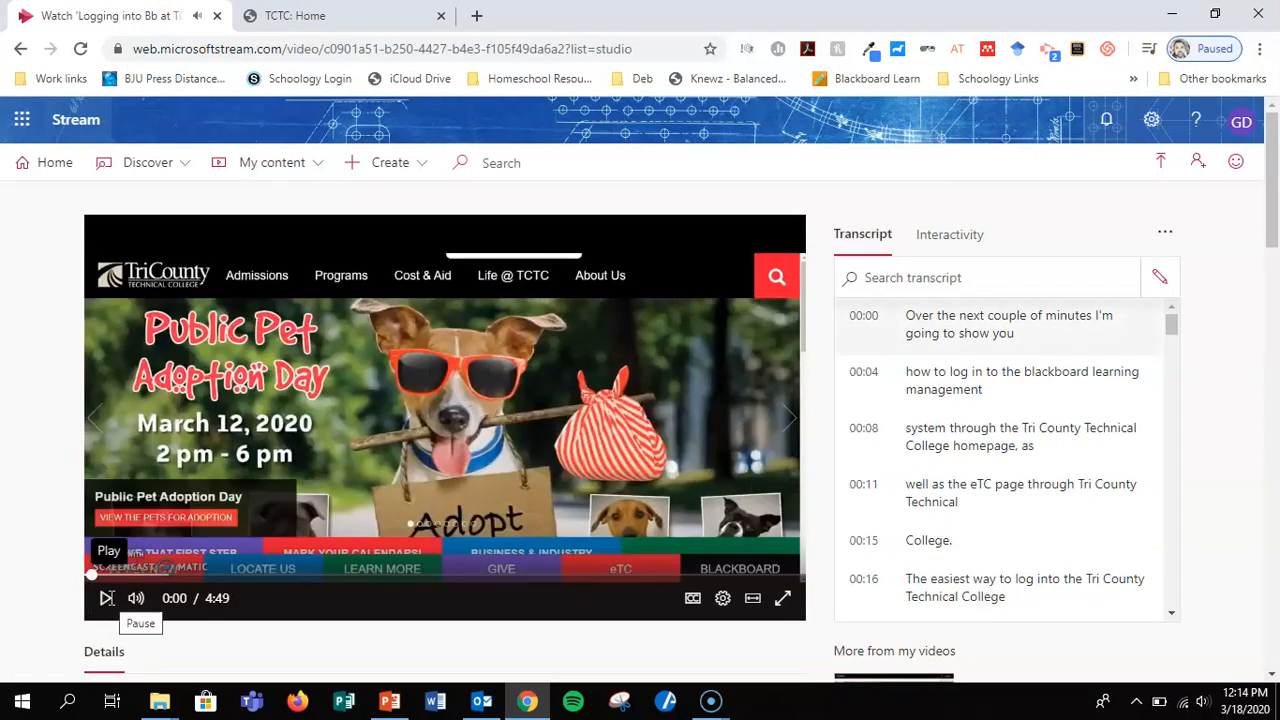
scroll(1244, 325, "down", 1)
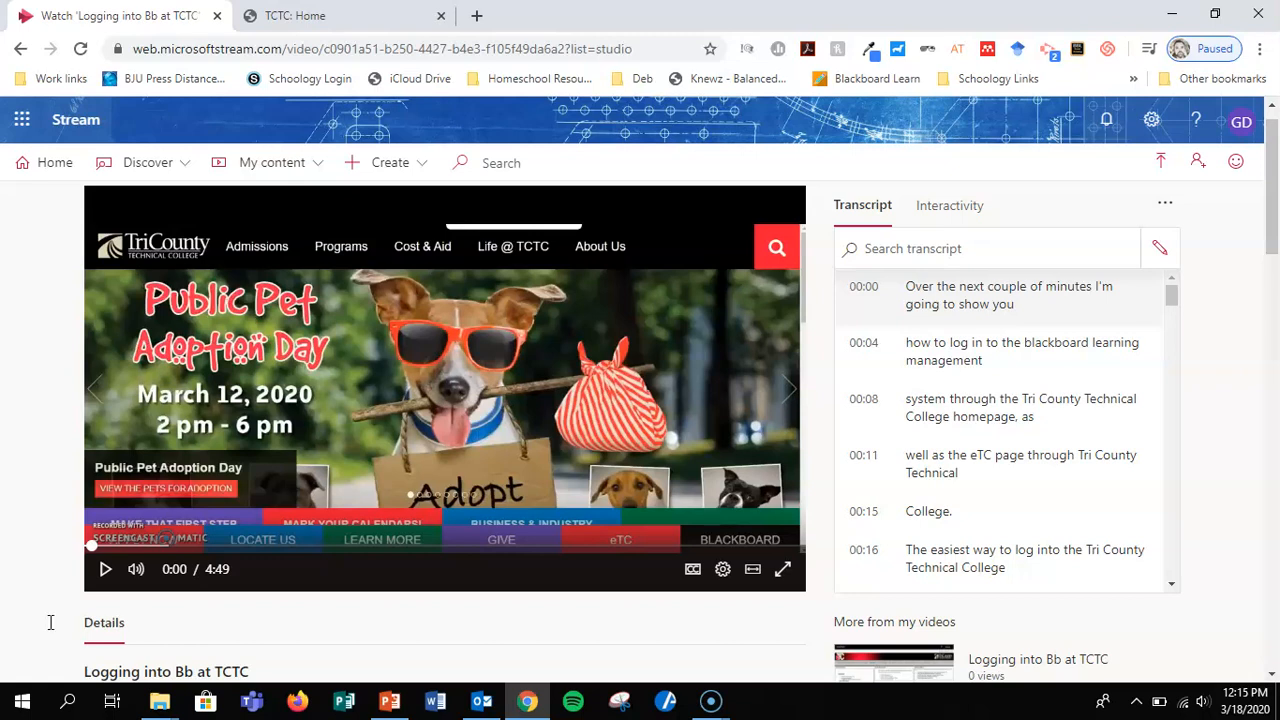
left_click(136, 568)
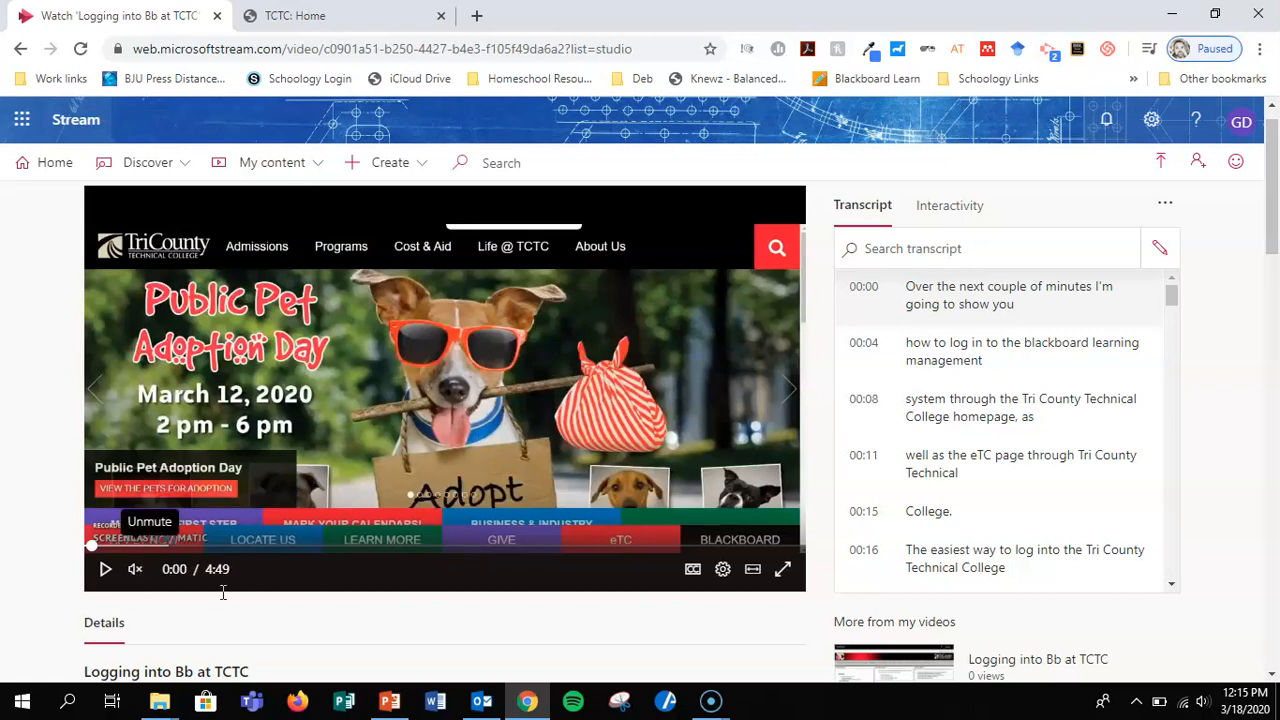
Play the muted video with captions turned on, pause it at about 0:30, and return to the start of the transcript.
left_click(105, 568)
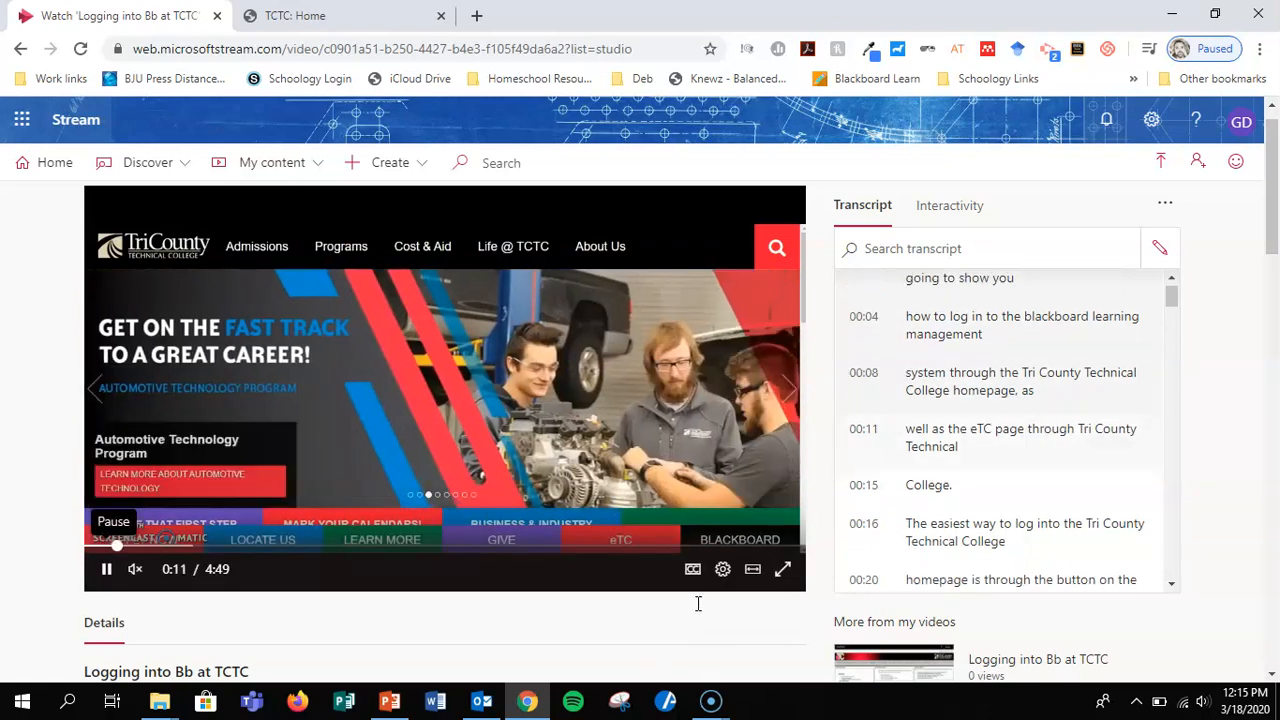
left_click(693, 570)
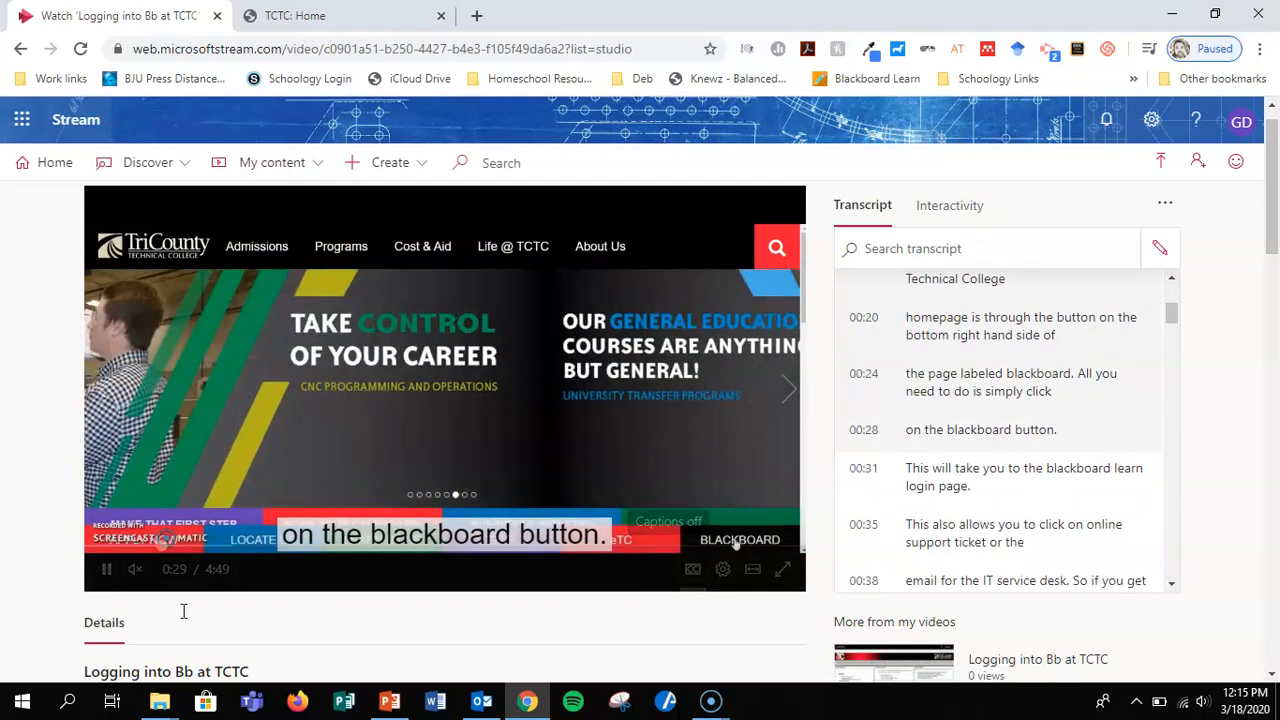
left_click(105, 568)
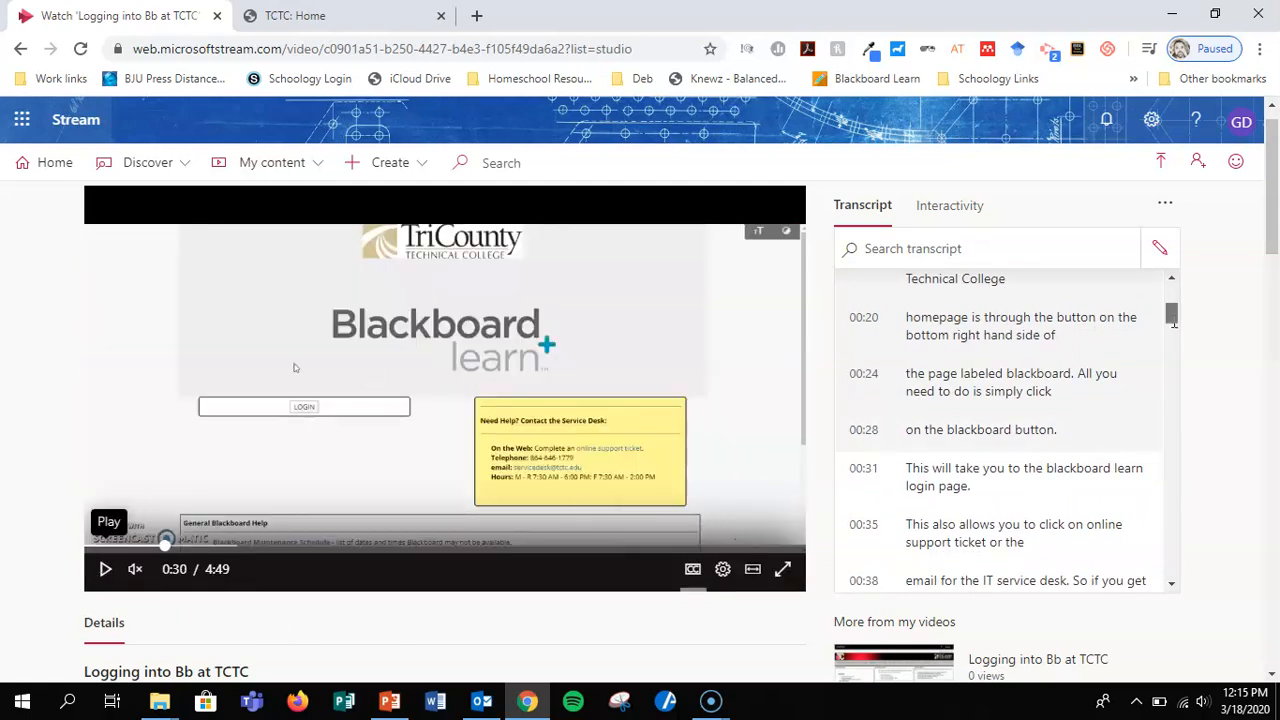
left_click_drag(1171, 312, 1174, 297)
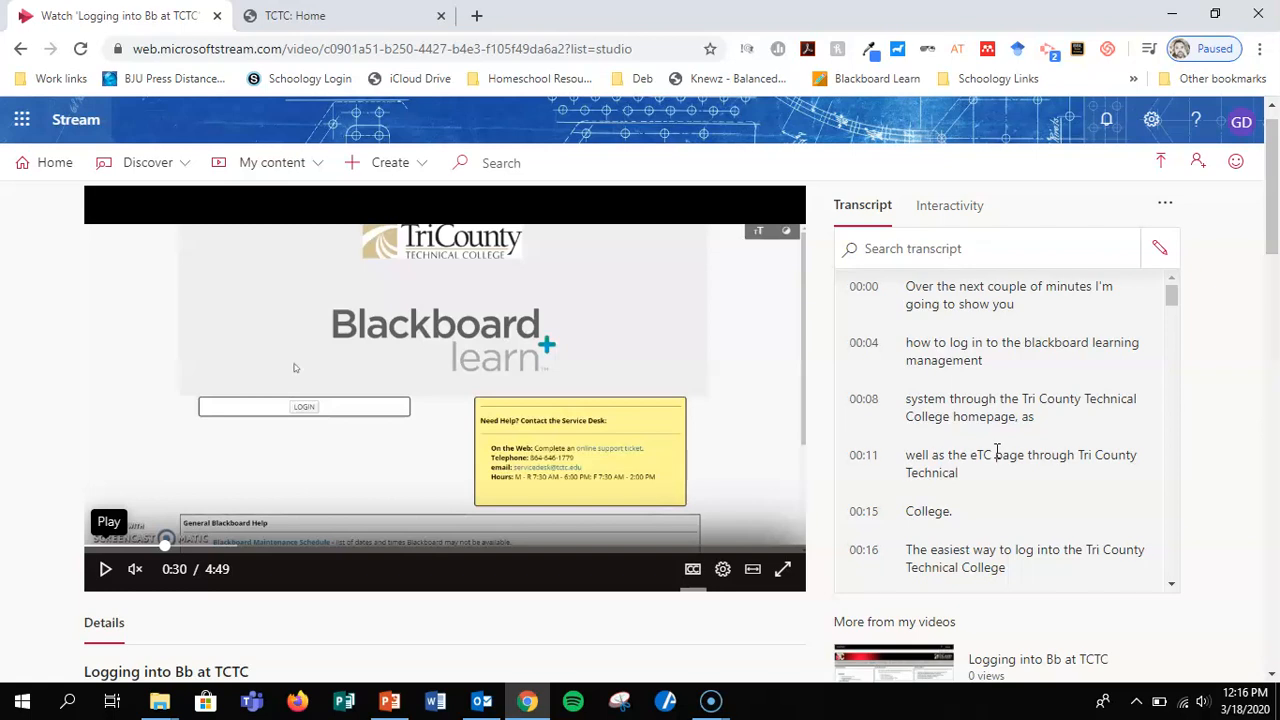
Edit the 00:24 transcript line so that "Blackboard" is capitalized, save the change, and finish editing the transcript.
left_click(1162, 250)
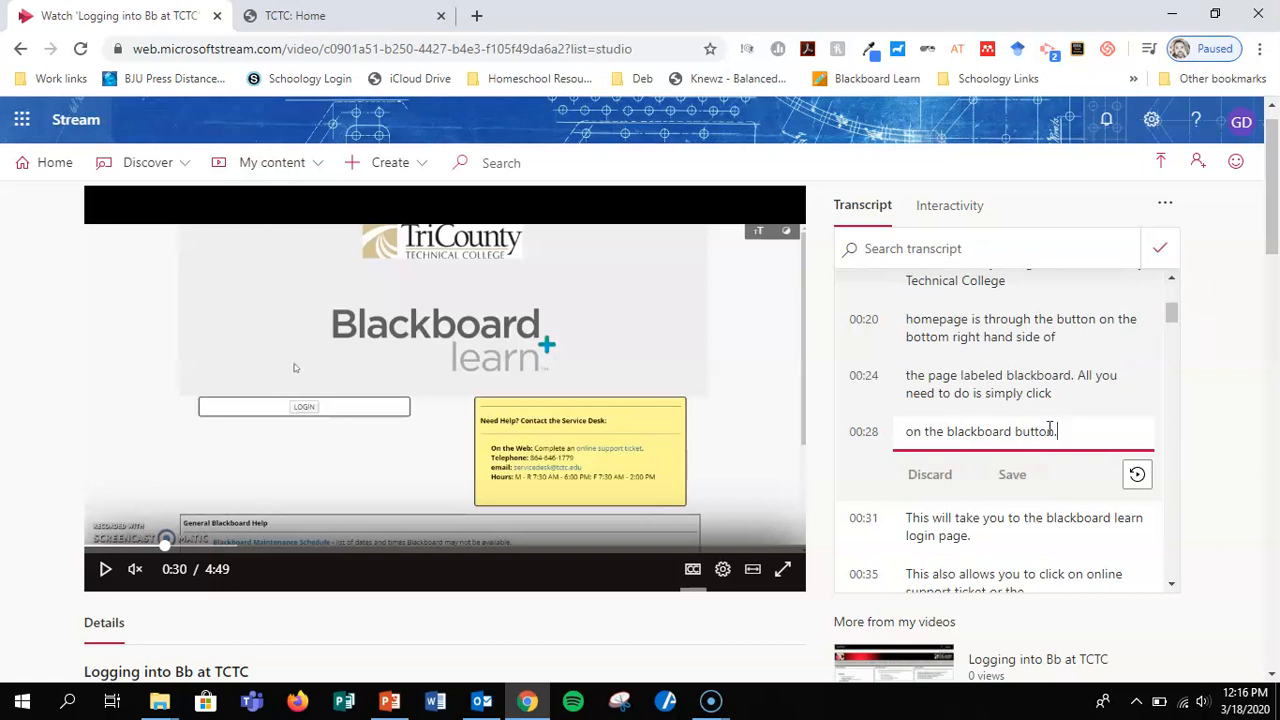
left_click(1049, 393)
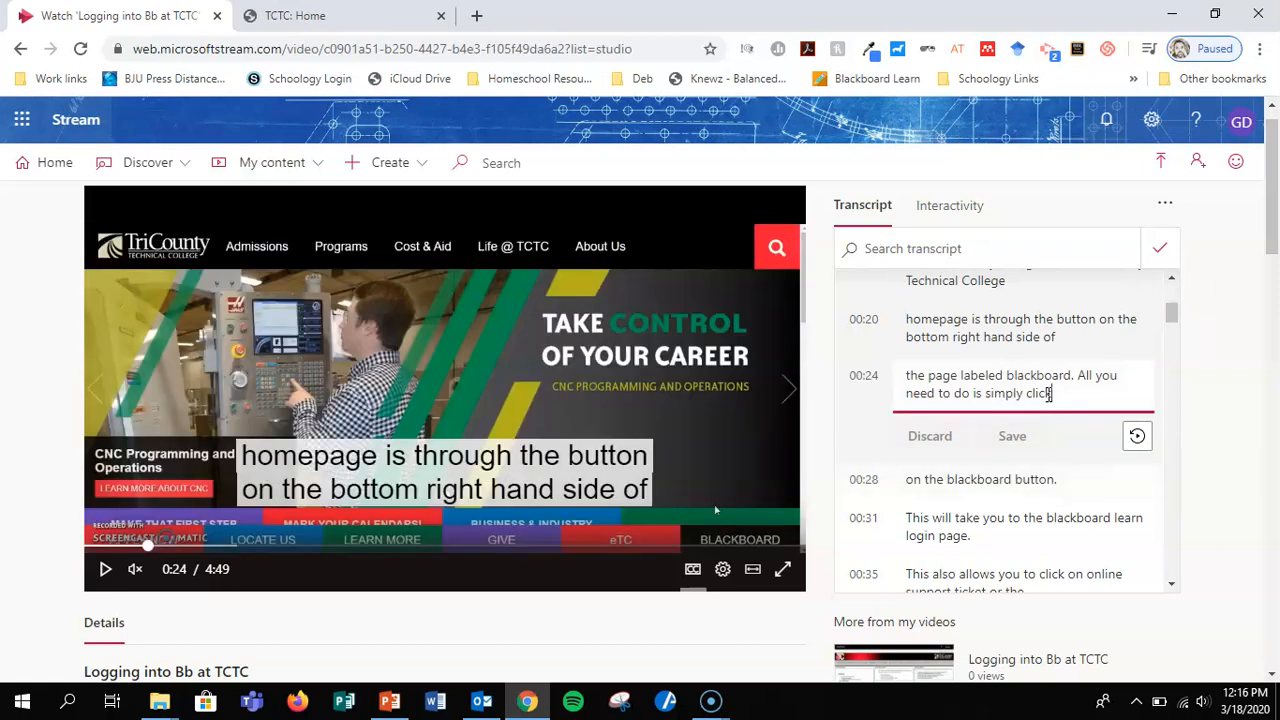
left_click(1036, 378)
key("BackSpace")
type("B")
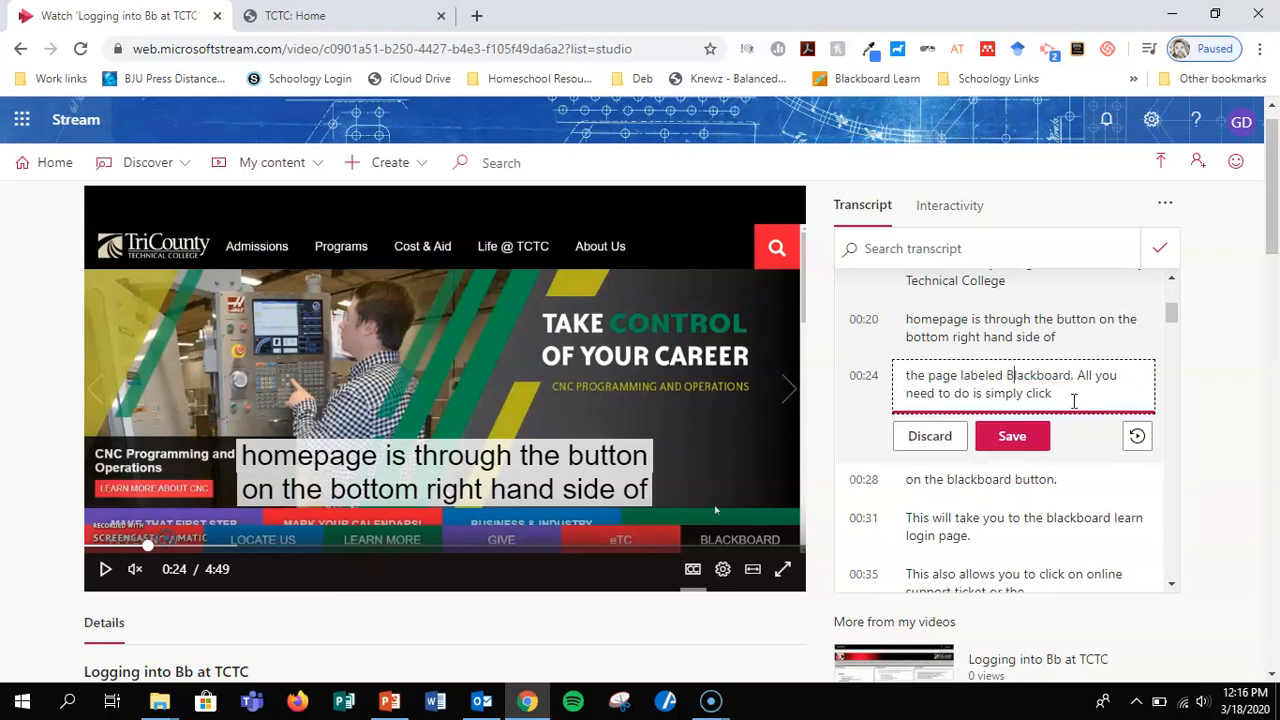
left_click(1013, 436)
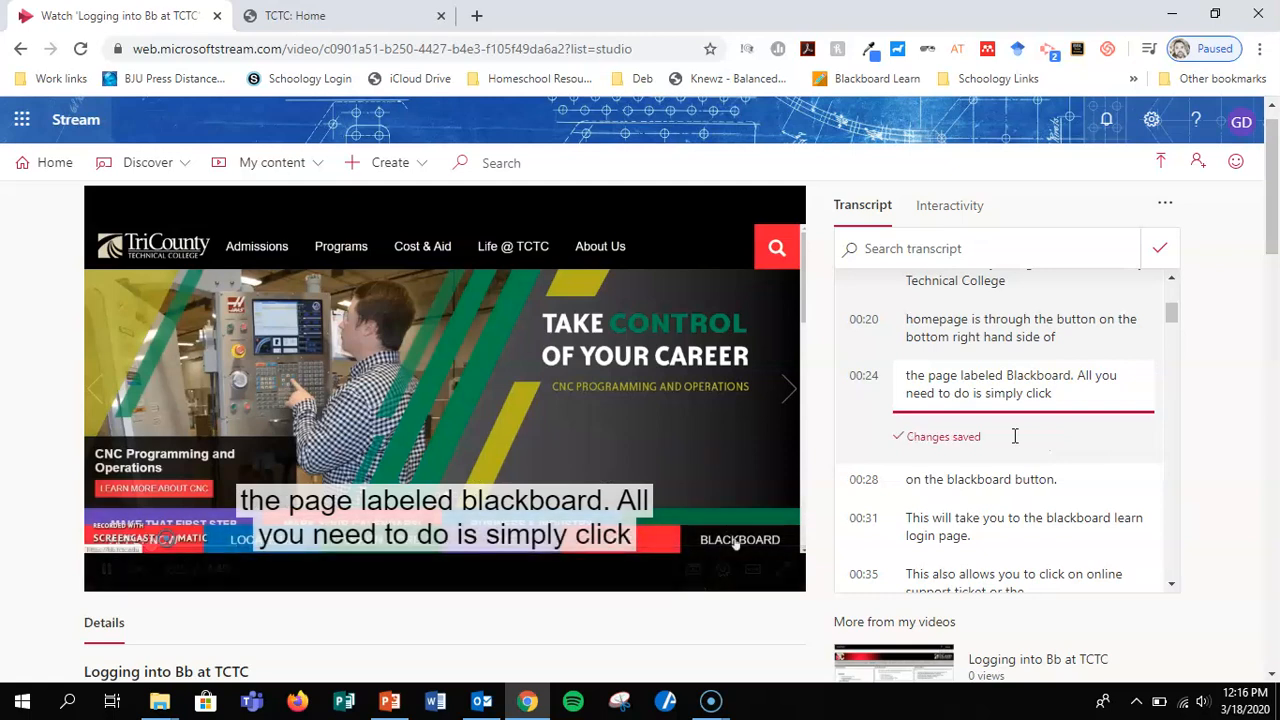
left_click(1162, 245)
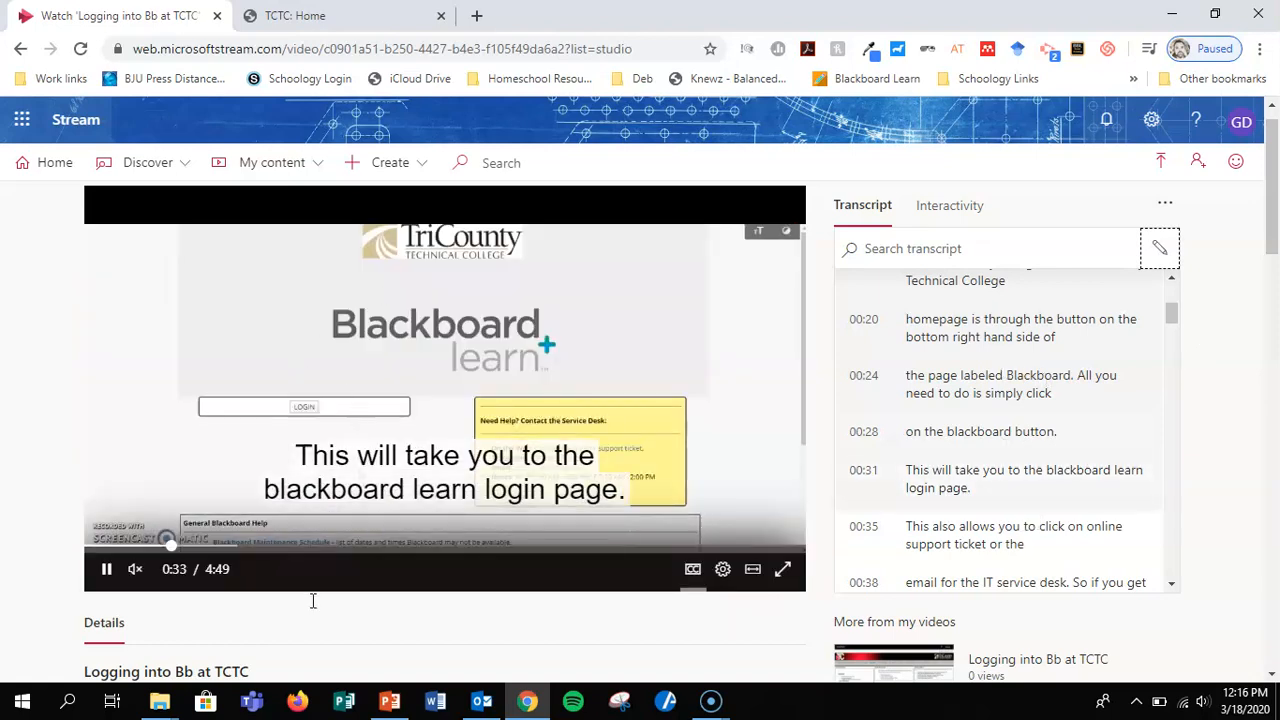
Replay the video from the 00:24 transcript line, pause it, and look through the rest of the transcript.
left_click(940, 390)
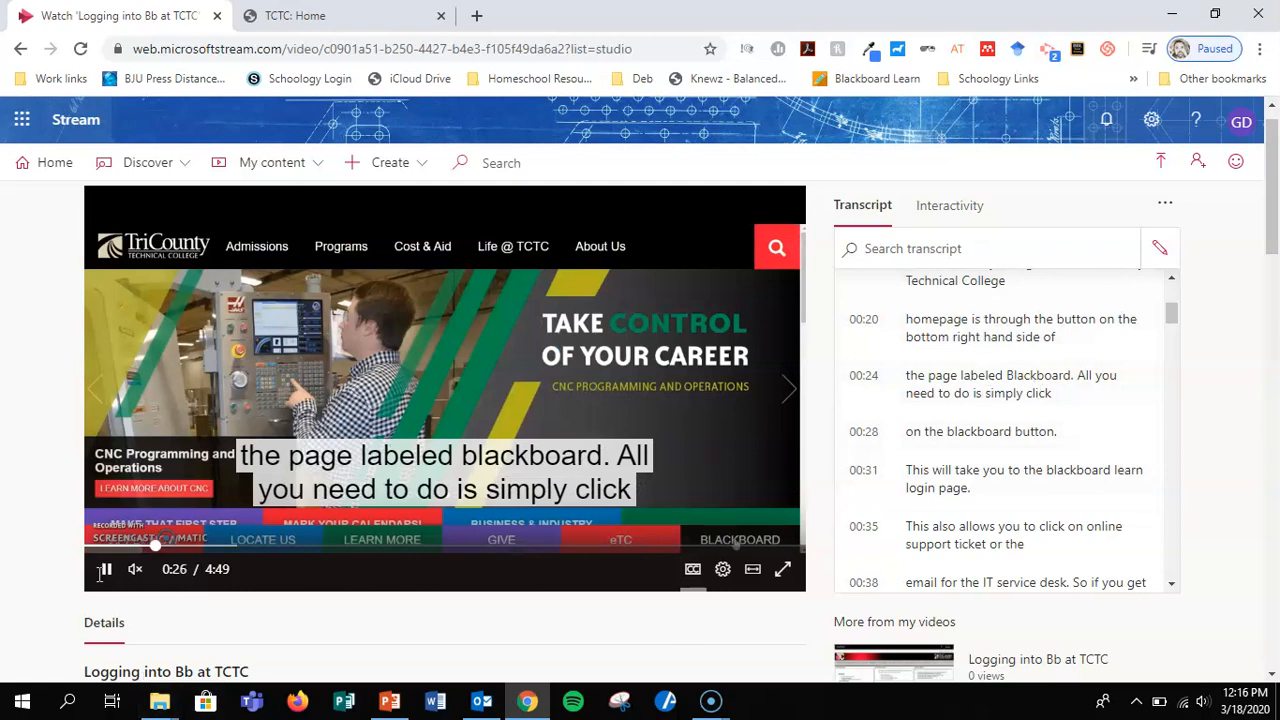
left_click(105, 568)
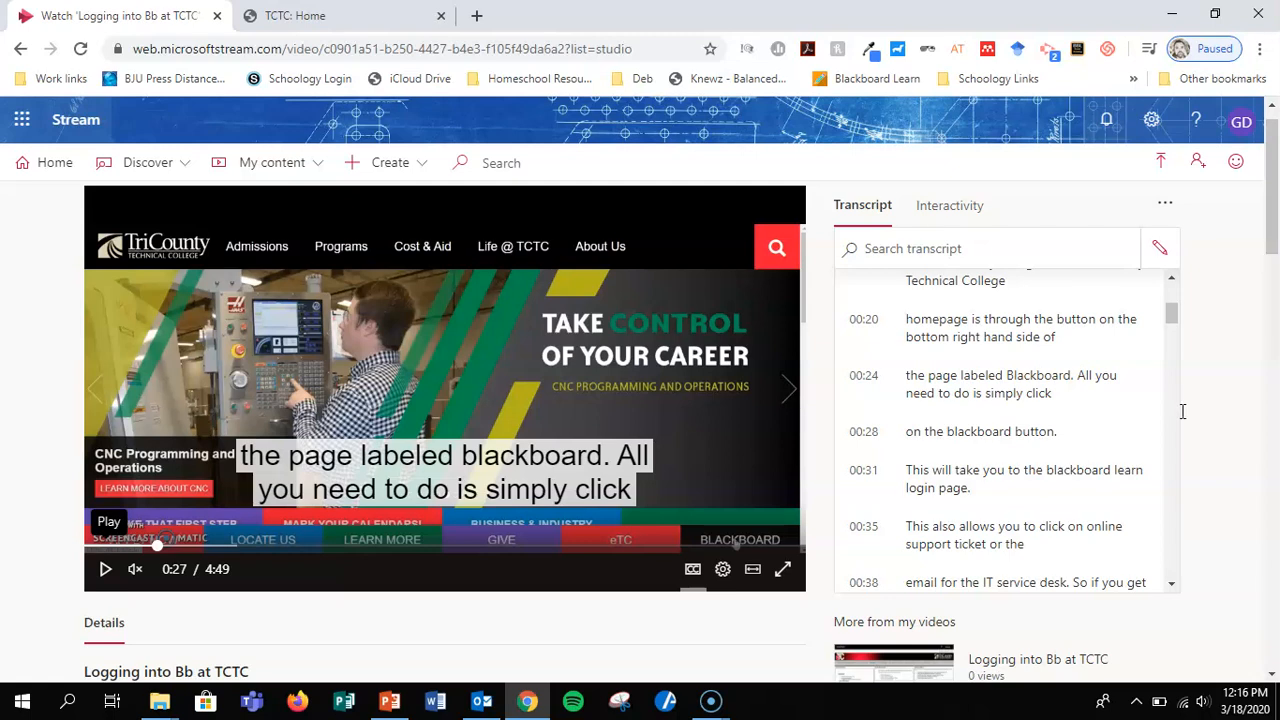
scroll(1021, 473, "down", 5)
scroll(1021, 473, "down", 10)
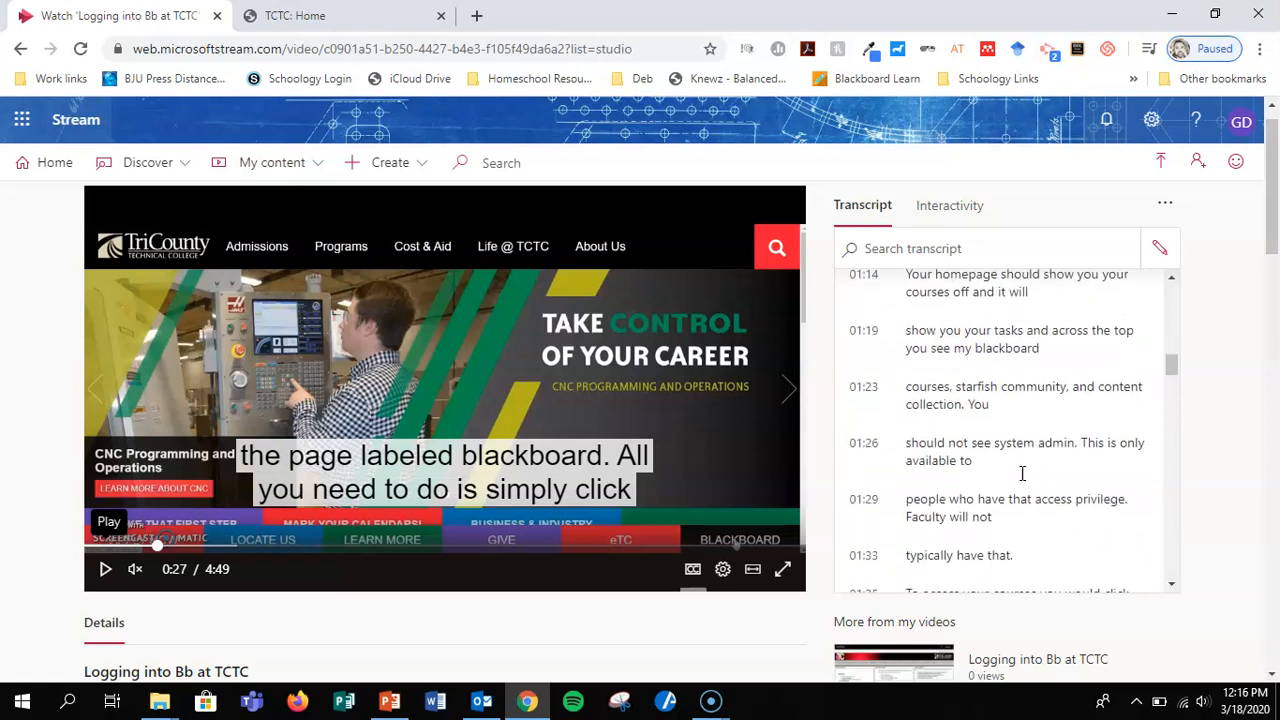
left_click_drag(1172, 400, 1160, 265)
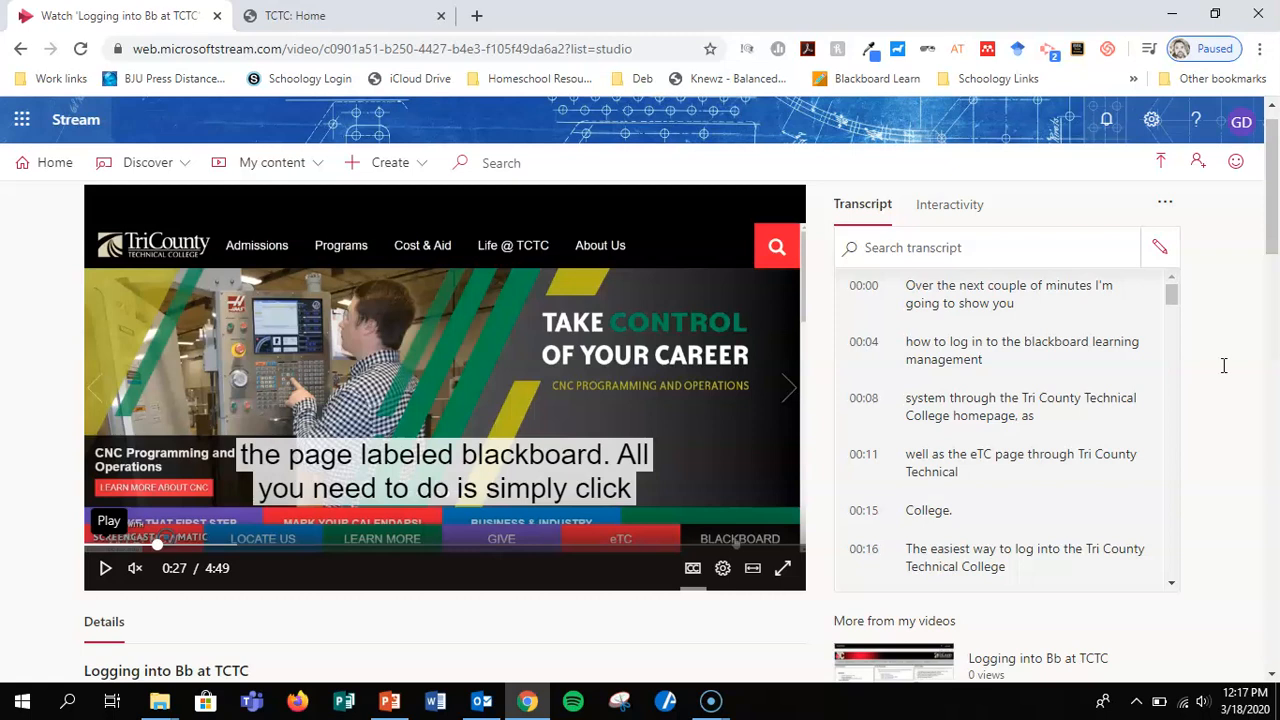
Open the video's sharing options, switch to the embed settings, and look over the embed preview.
scroll(1223, 365, "down", 2)
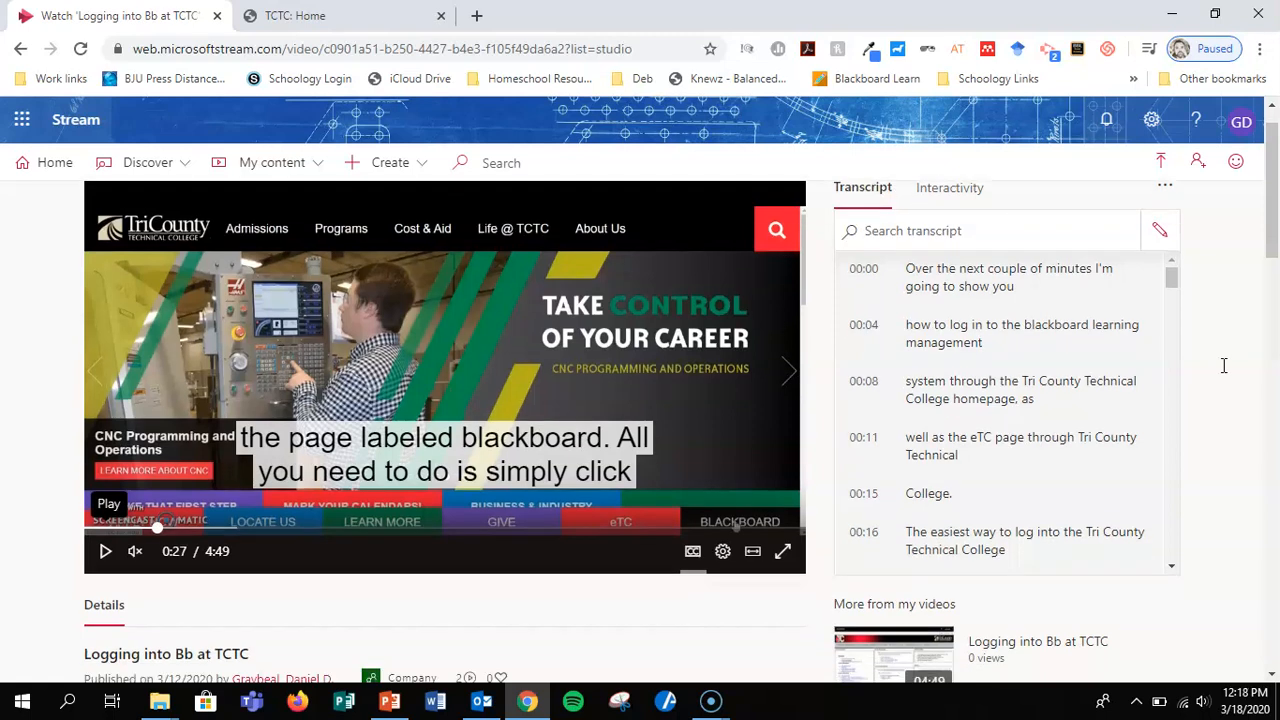
scroll(1223, 365, "down", 2)
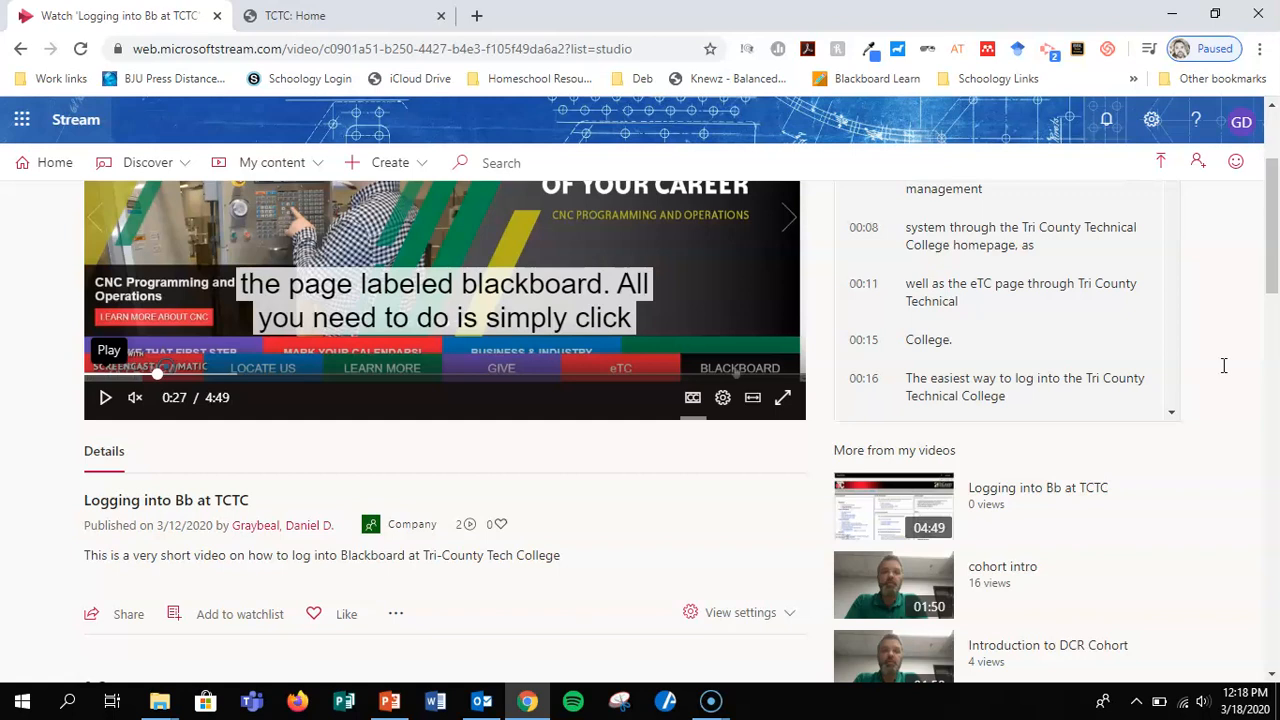
scroll(1223, 365, "down", 1)
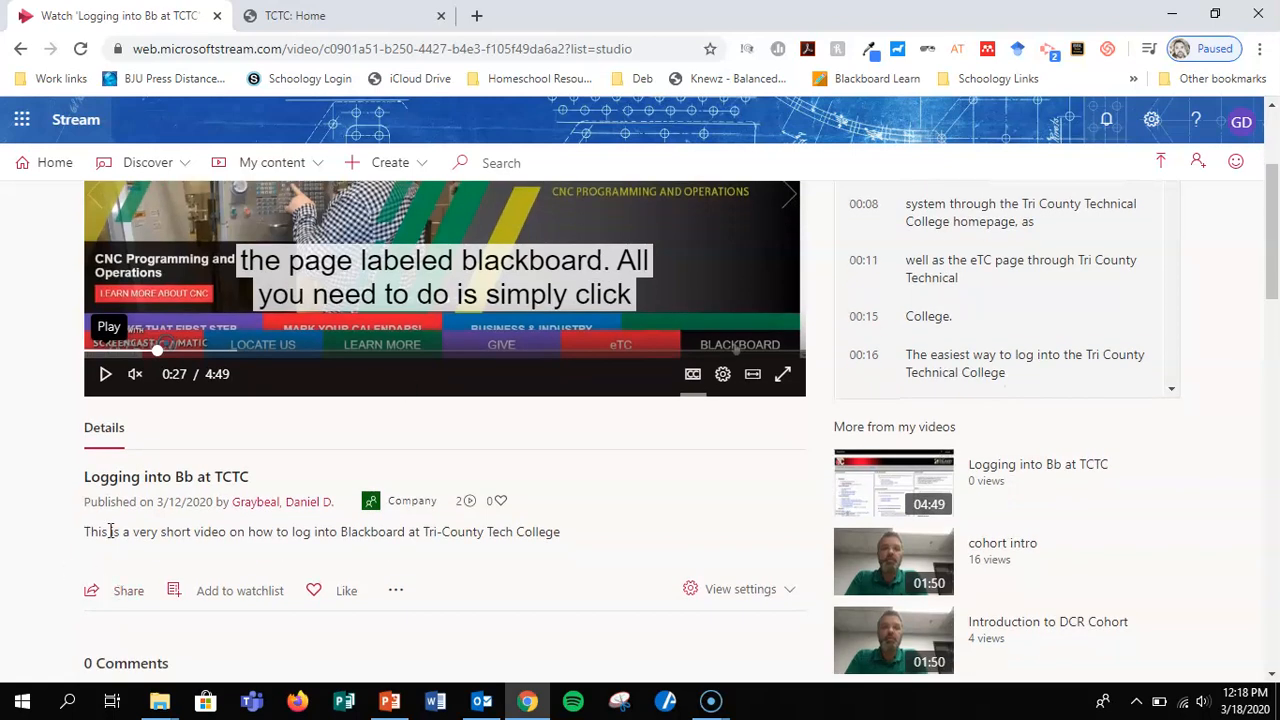
left_click(136, 591)
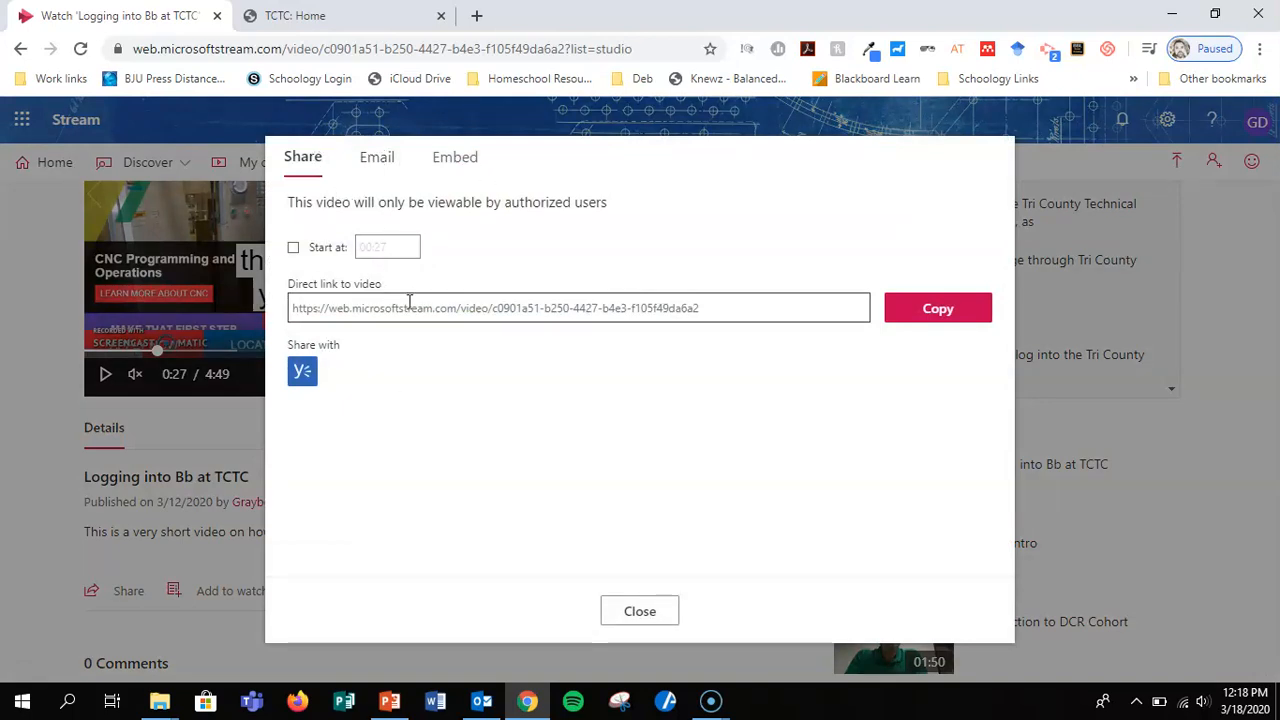
left_click(447, 160)
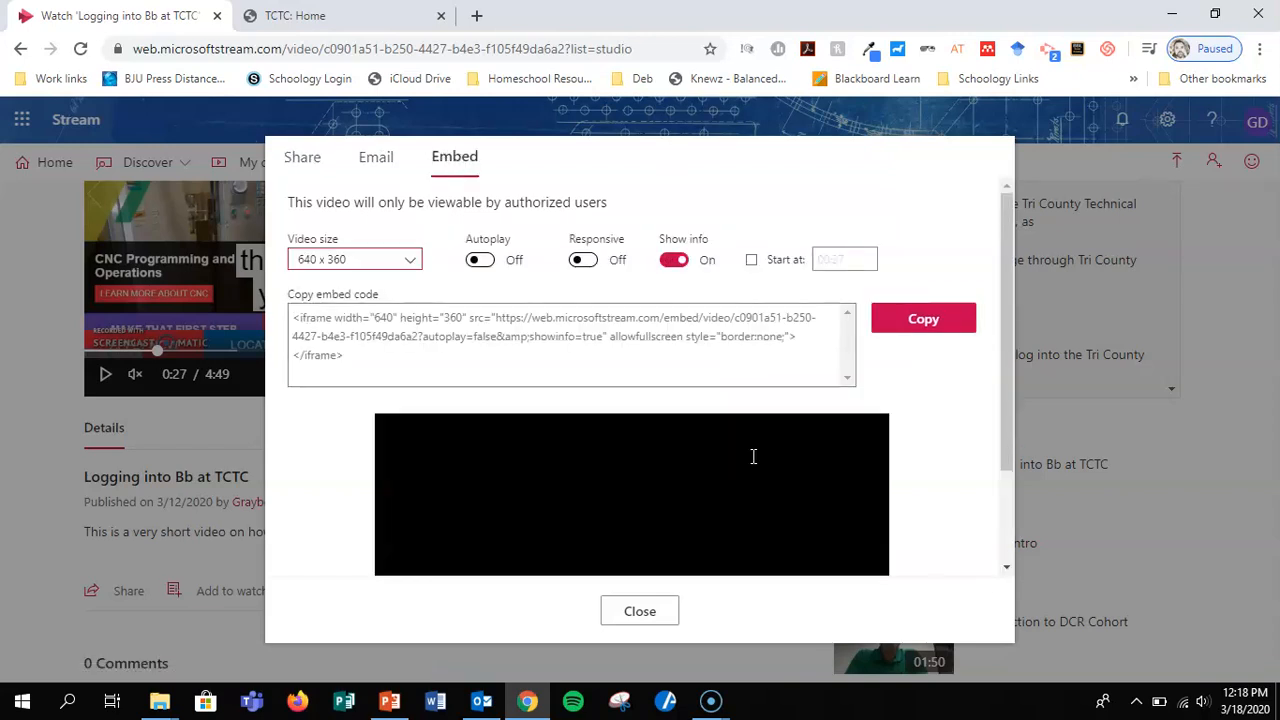
scroll(924, 457, "down", 2)
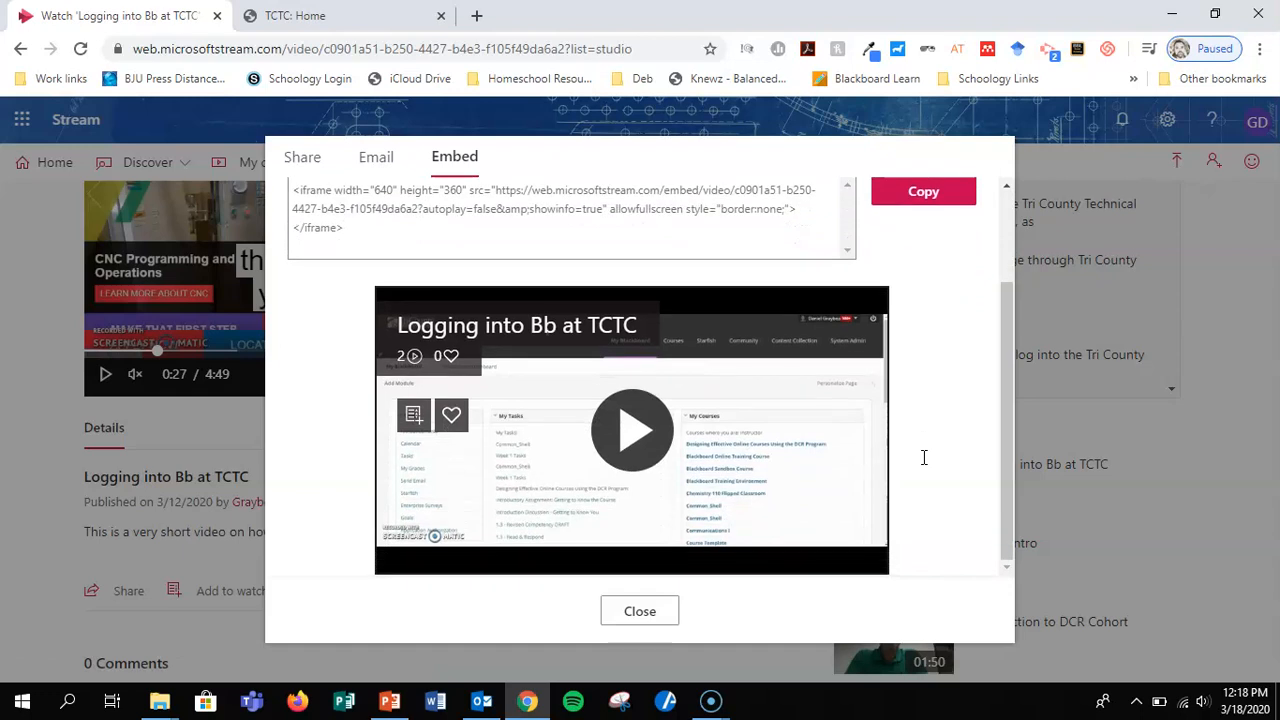
scroll(944, 375, "up", 1)
scroll(944, 375, "up", 2)
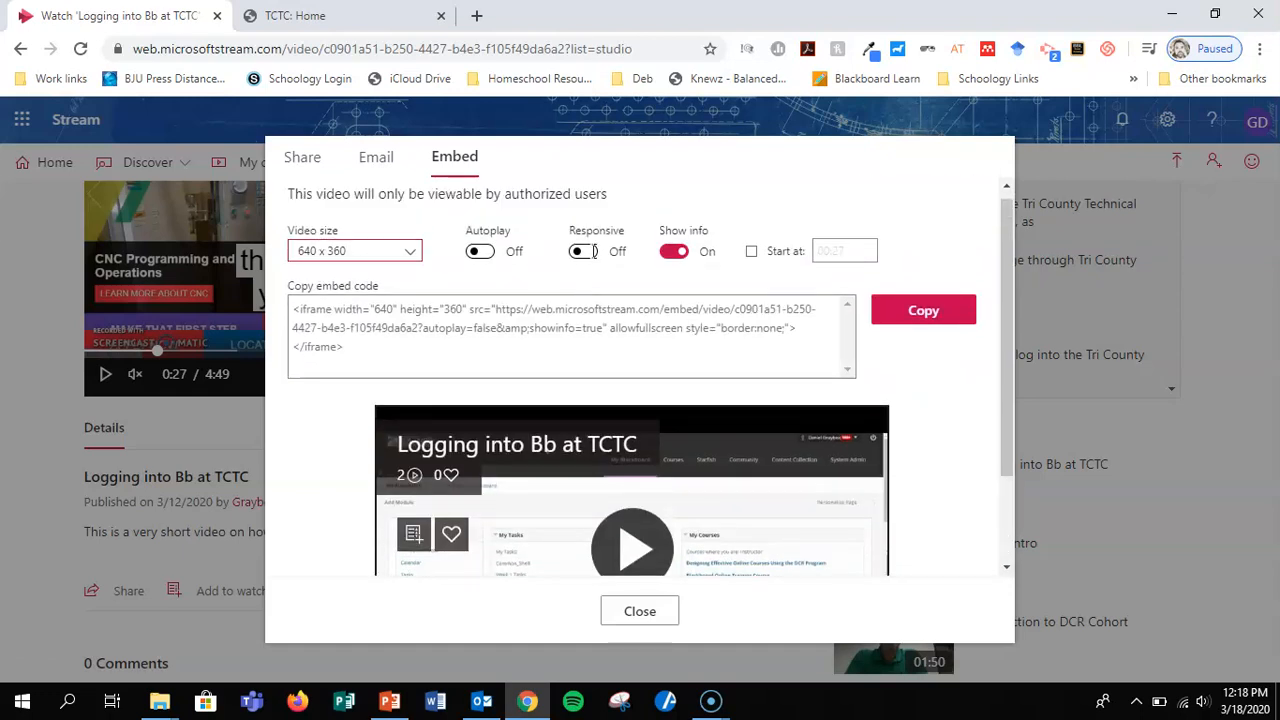
Make the embedded video responsive and turn off its info display, checking the preview after each change.
left_click(583, 251)
scroll(932, 472, "down", 1)
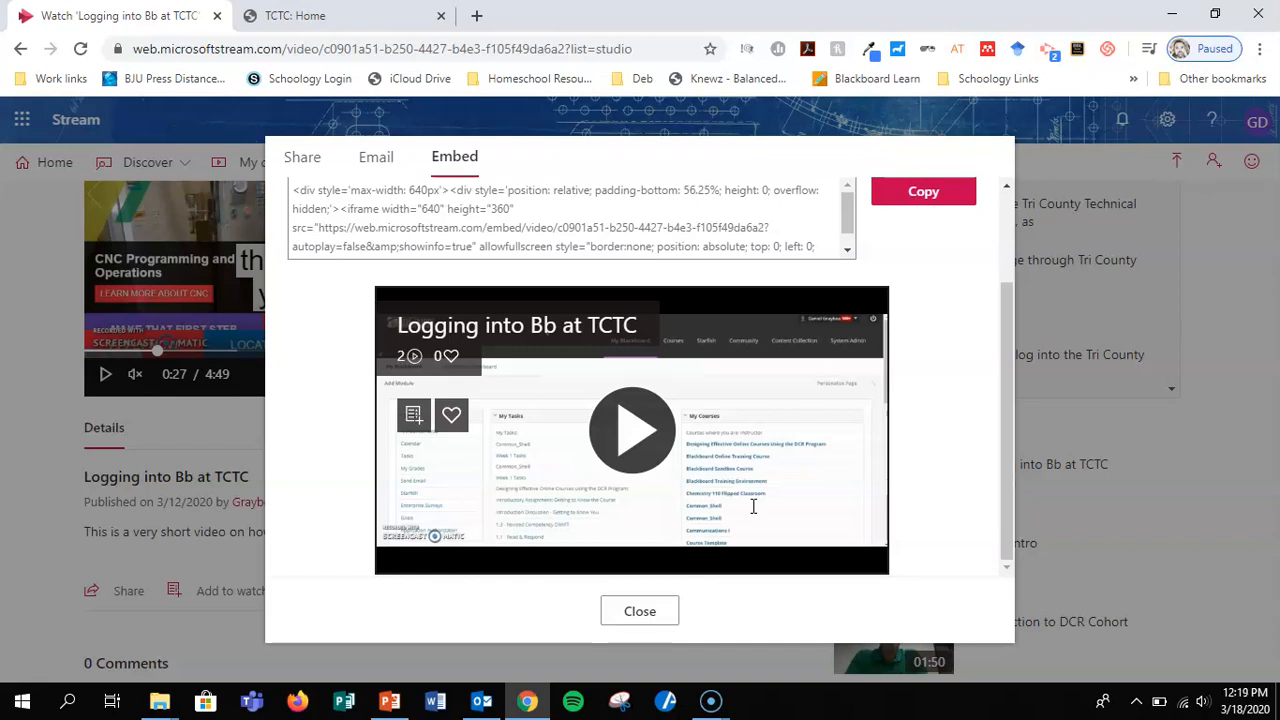
scroll(922, 405, "up", 3)
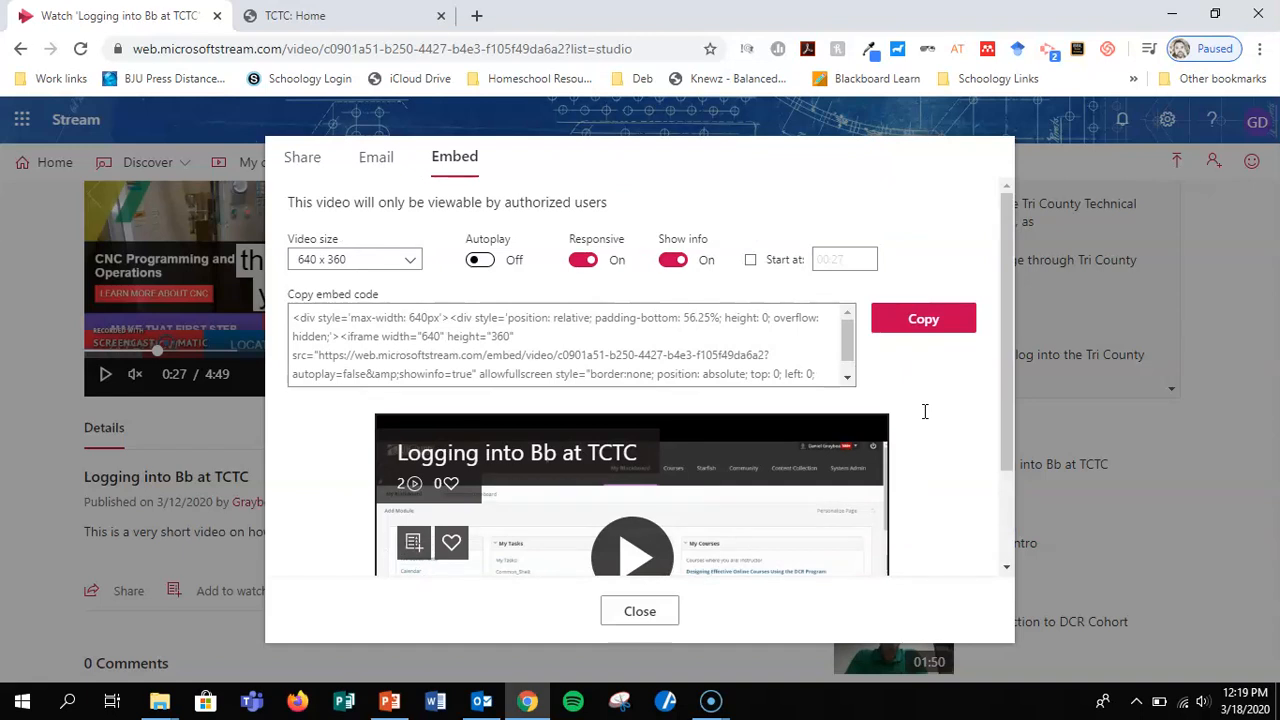
scroll(924, 411, "down", 2)
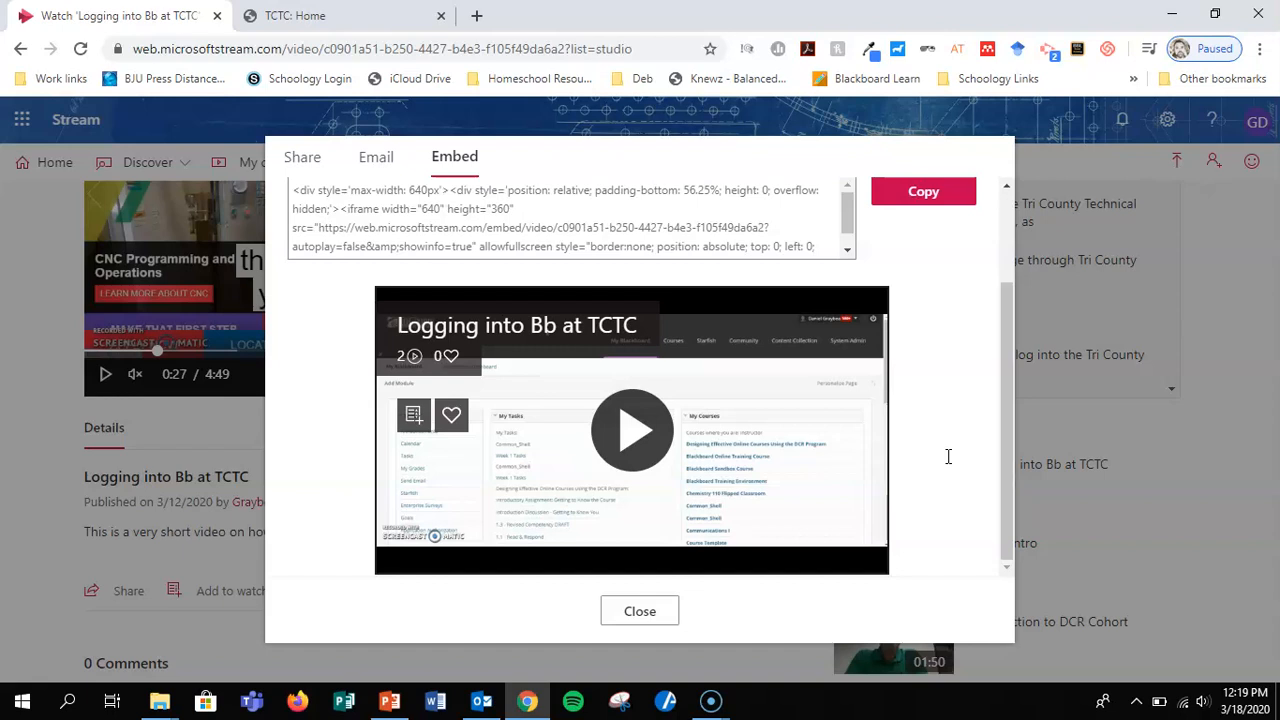
scroll(948, 456, "up", 3)
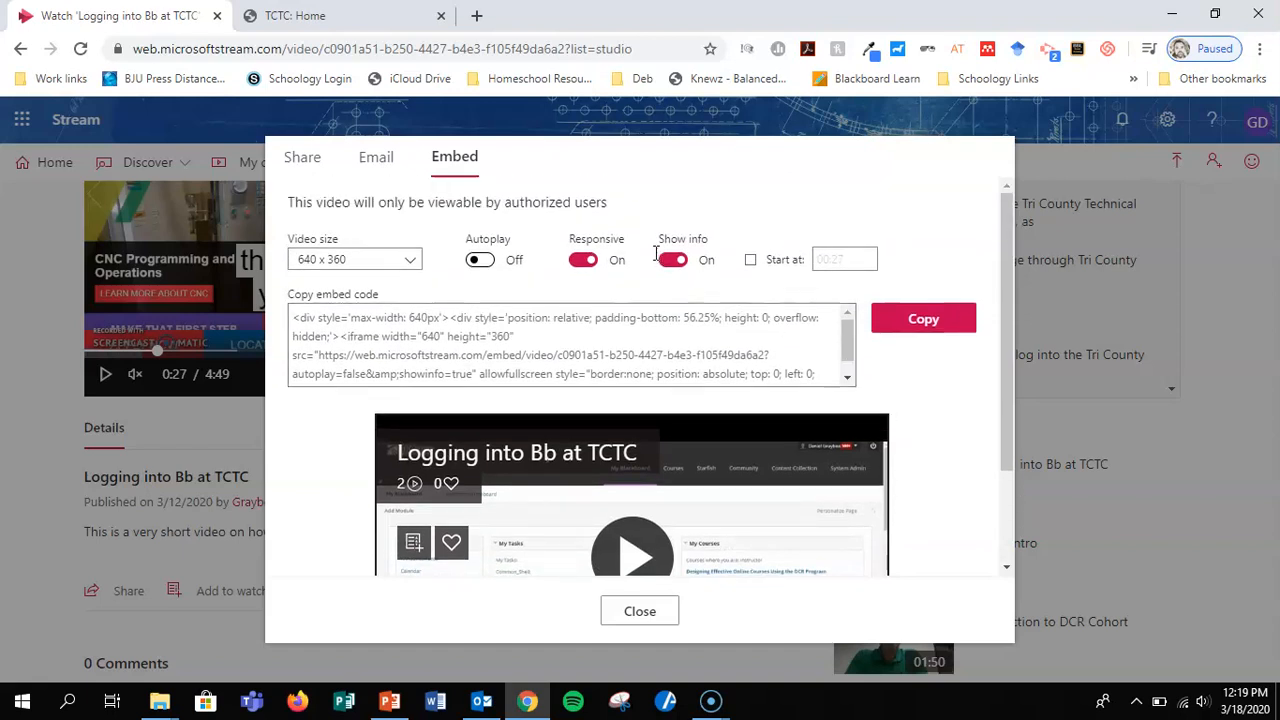
left_click(674, 260)
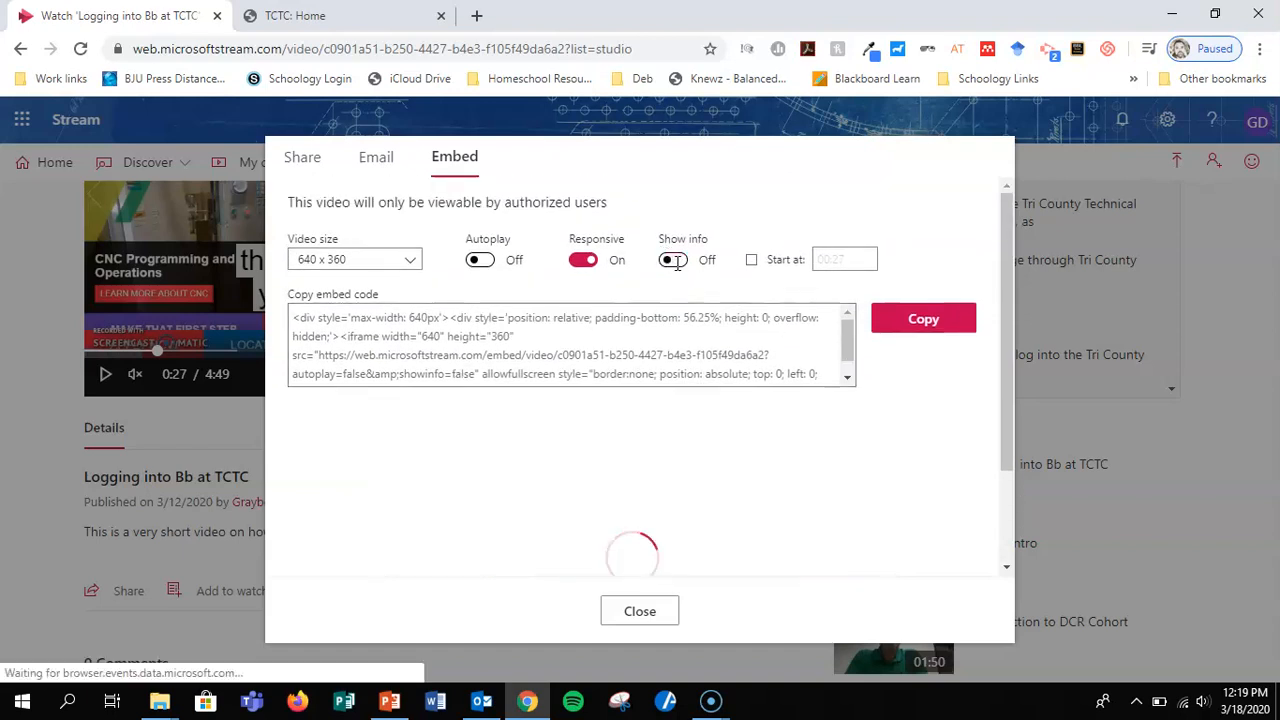
scroll(948, 463, "down", 2)
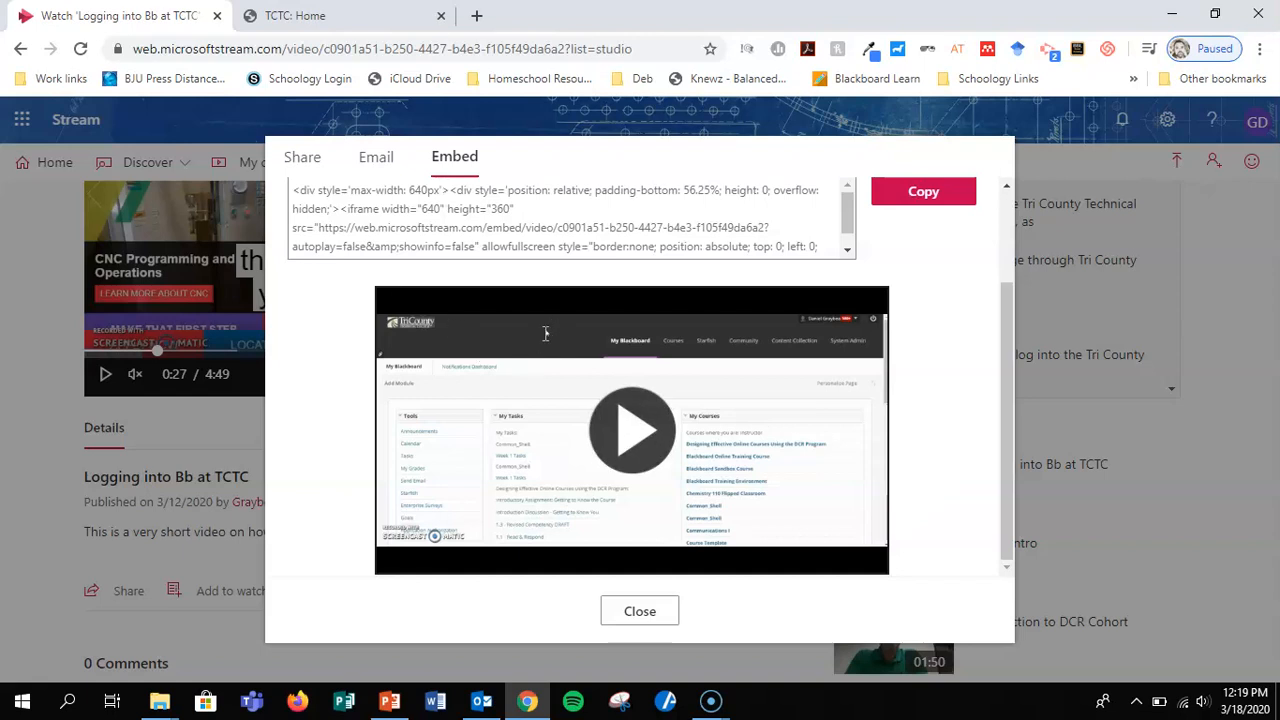
scroll(932, 344, "up", 2)
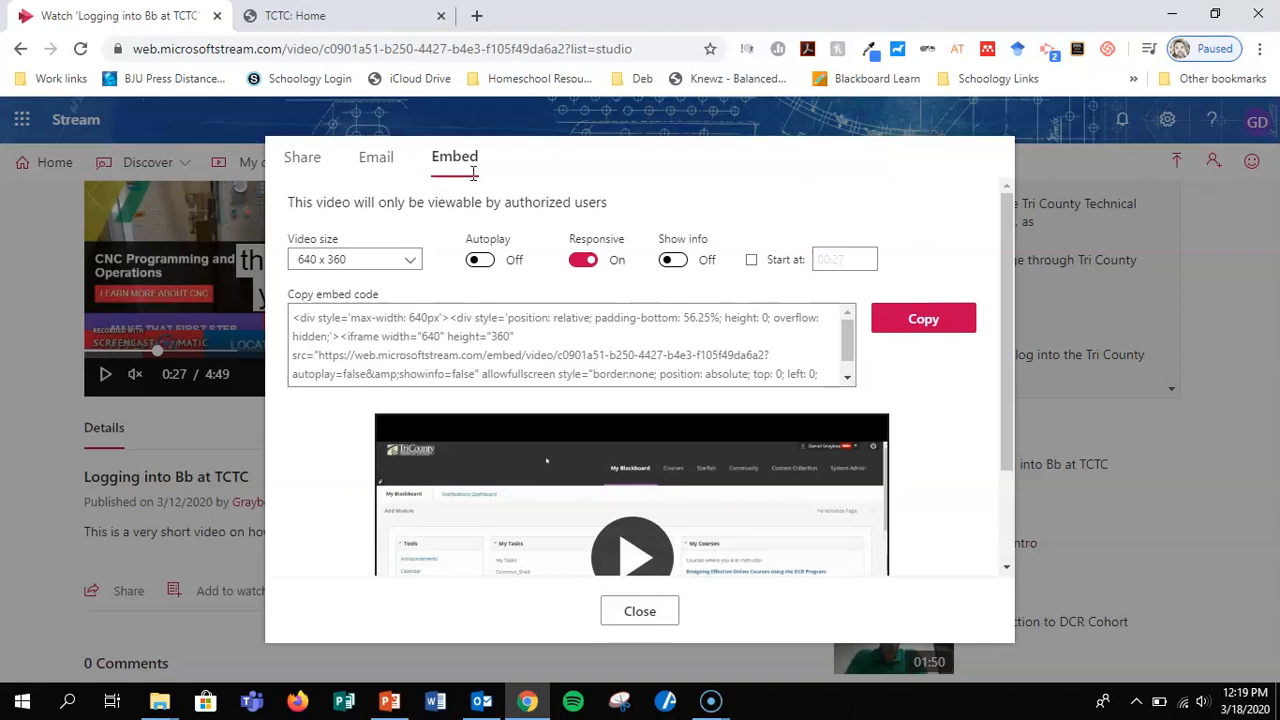
Set the embedded video's size to 853 x 480 and copy the embed code.
left_click(413, 261)
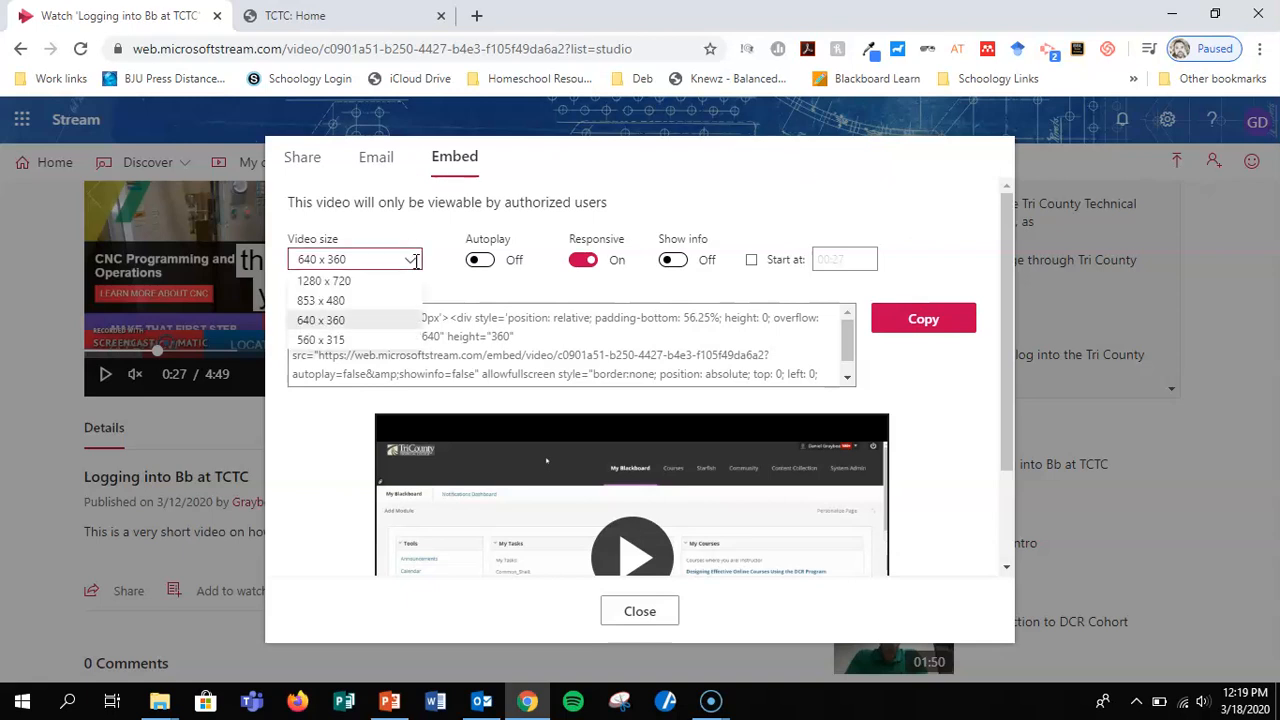
left_click(363, 300)
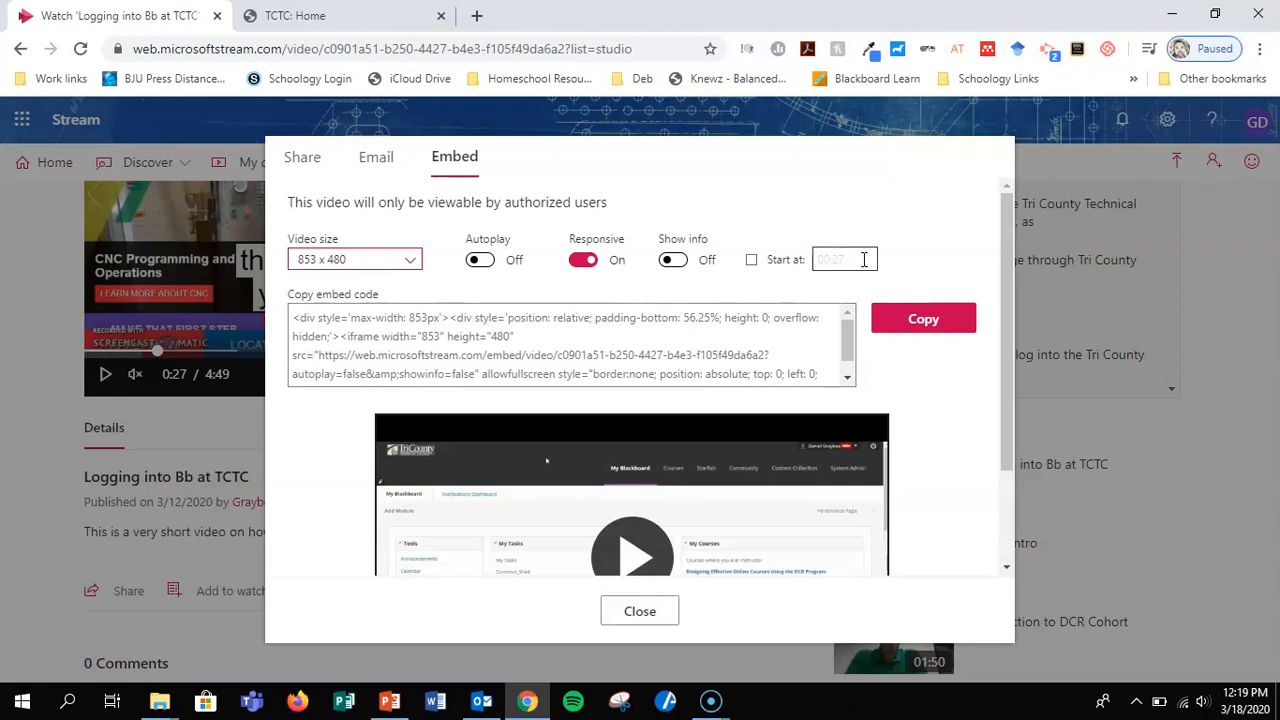
scroll(934, 457, "down", 2)
scroll(934, 457, "up", 2)
left_click(929, 330)
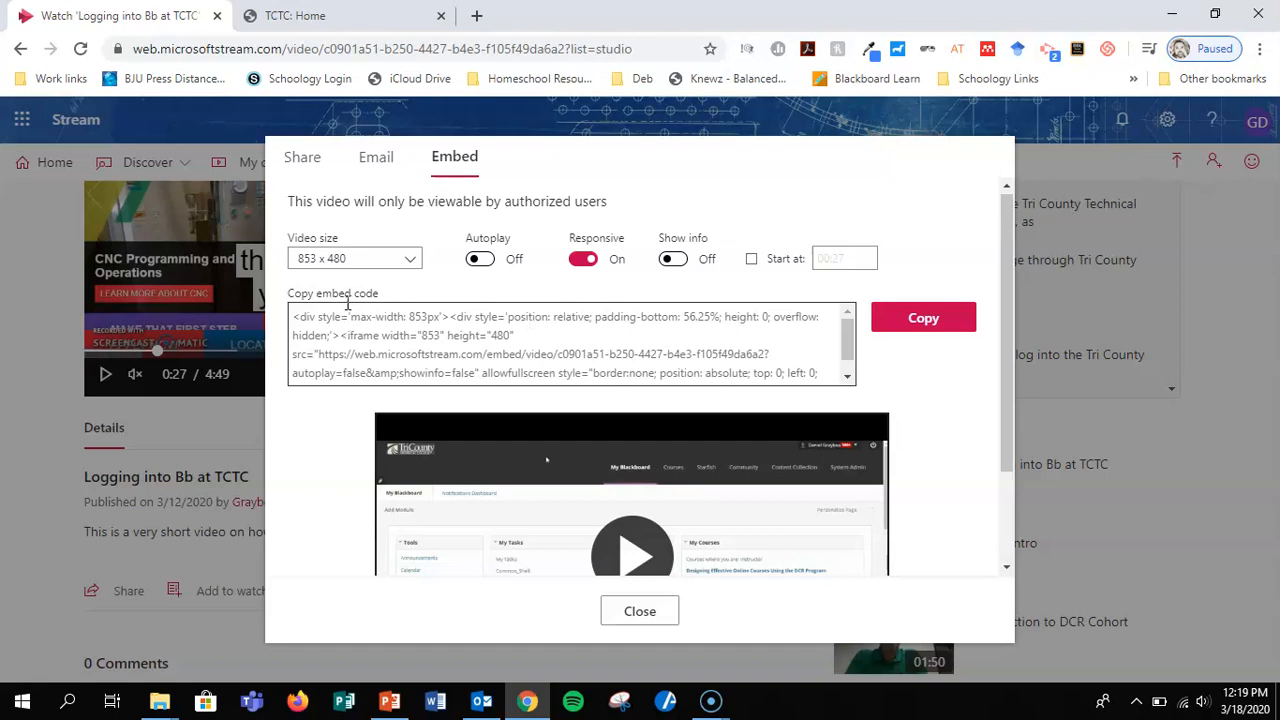
left_click(919, 320)
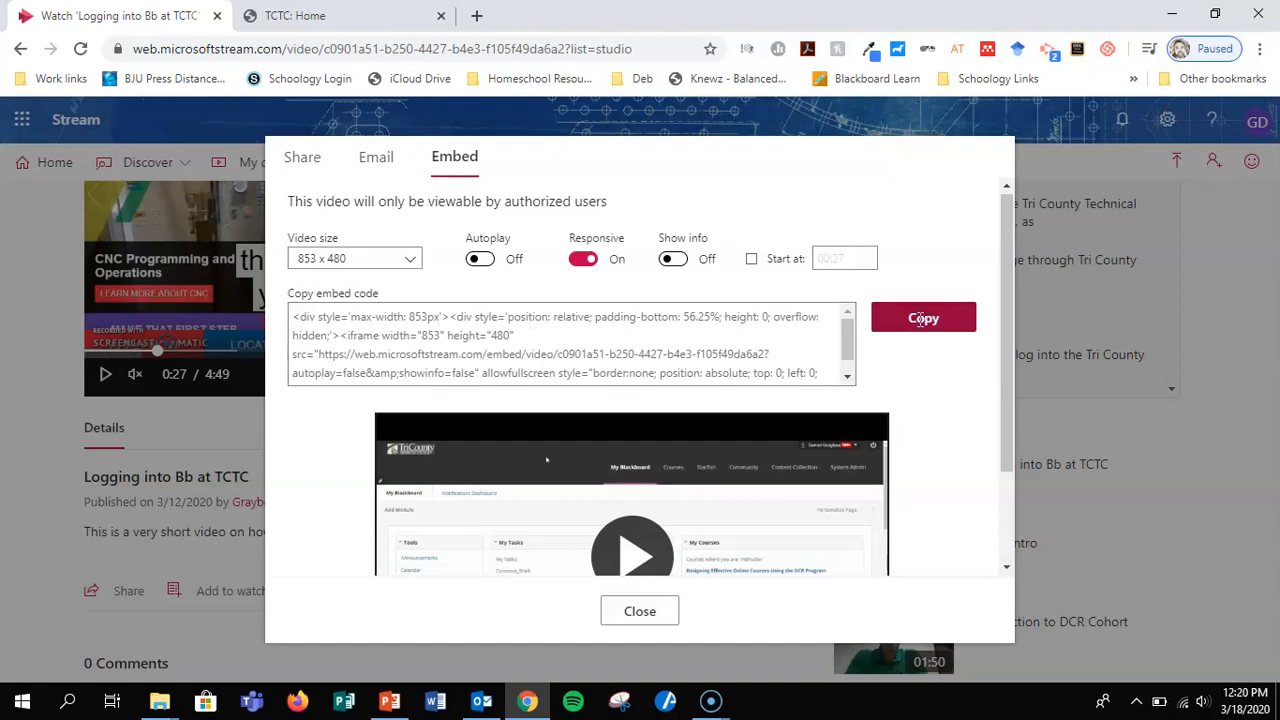
Switch to the TCTC home page, open Blackboard Learn from it, log in, and open the list of courses.
left_click(318, 17)
left_click(1168, 668)
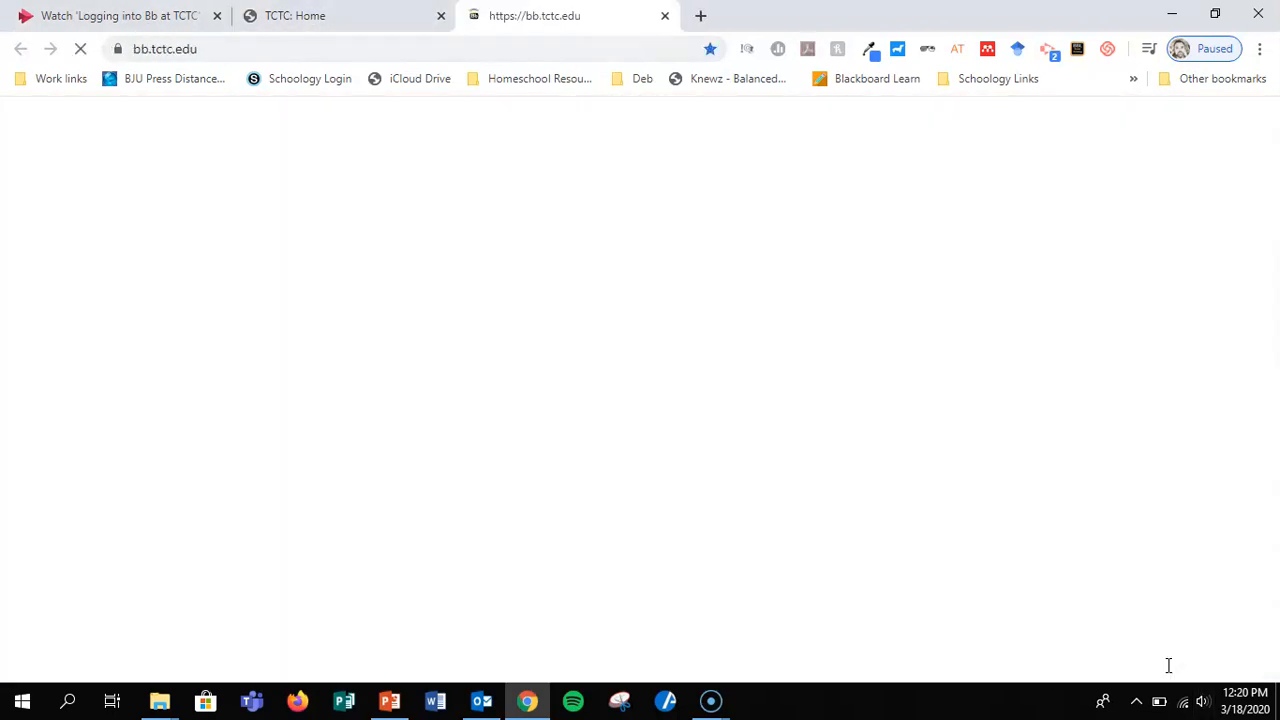
left_click(806, 556)
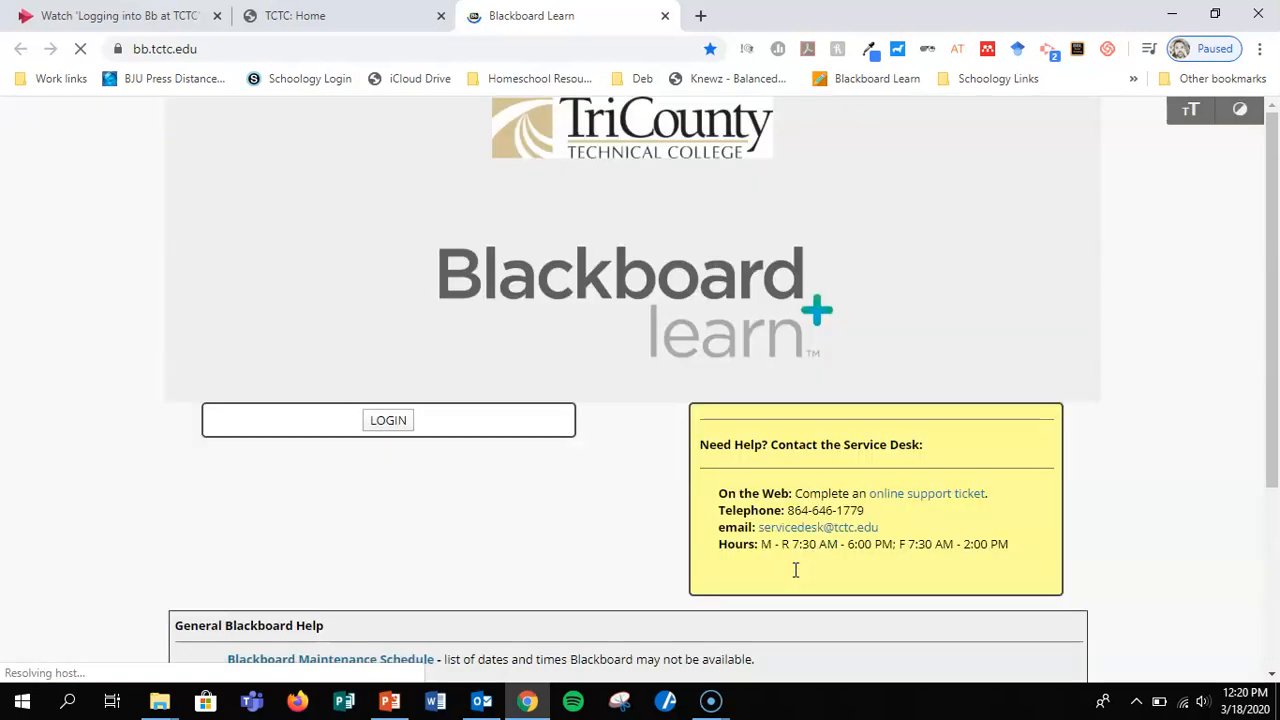
left_click(388, 420)
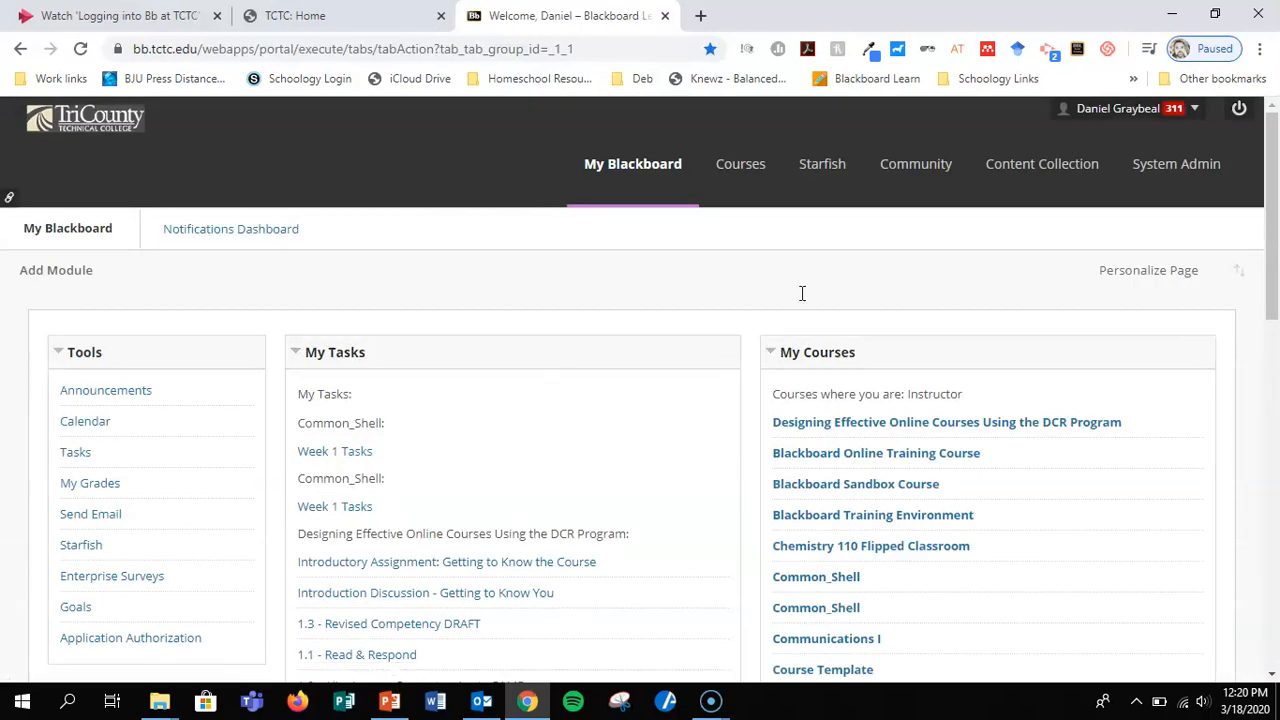
left_click(740, 164)
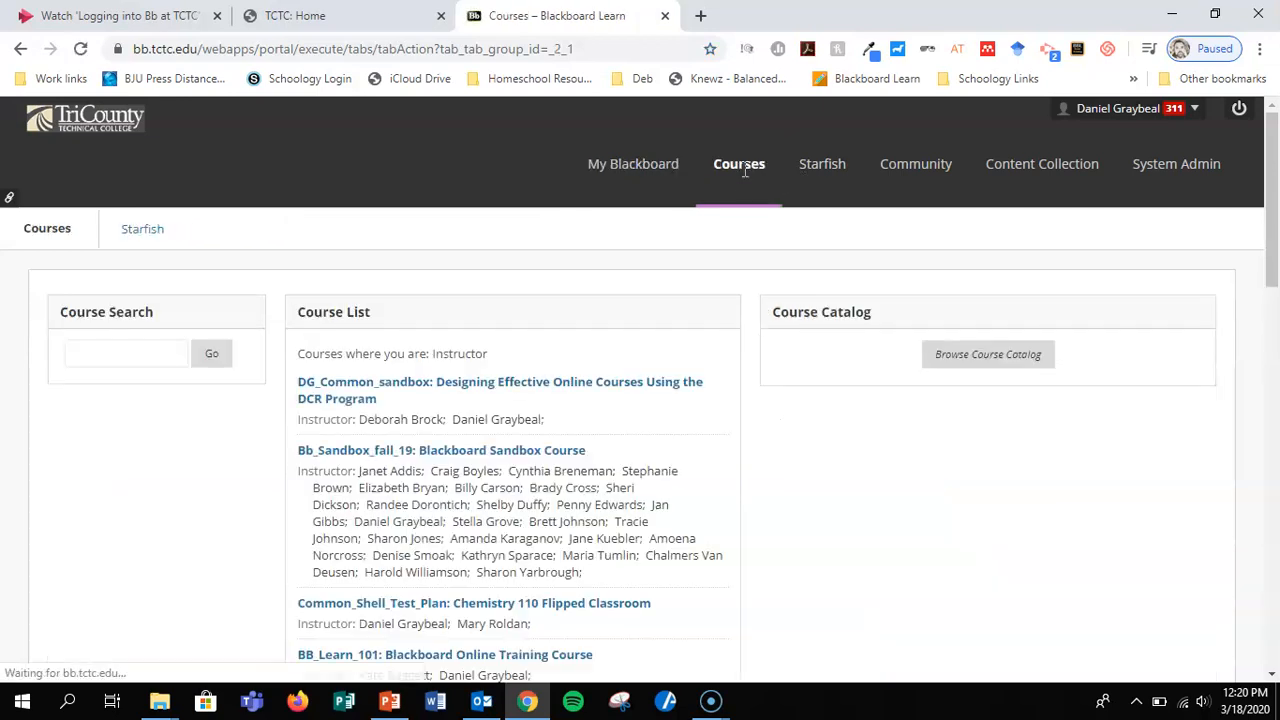
Open the Blackboard Sandbox Course and go to the signed-in instructor's own folder in its content area.
left_click(514, 450)
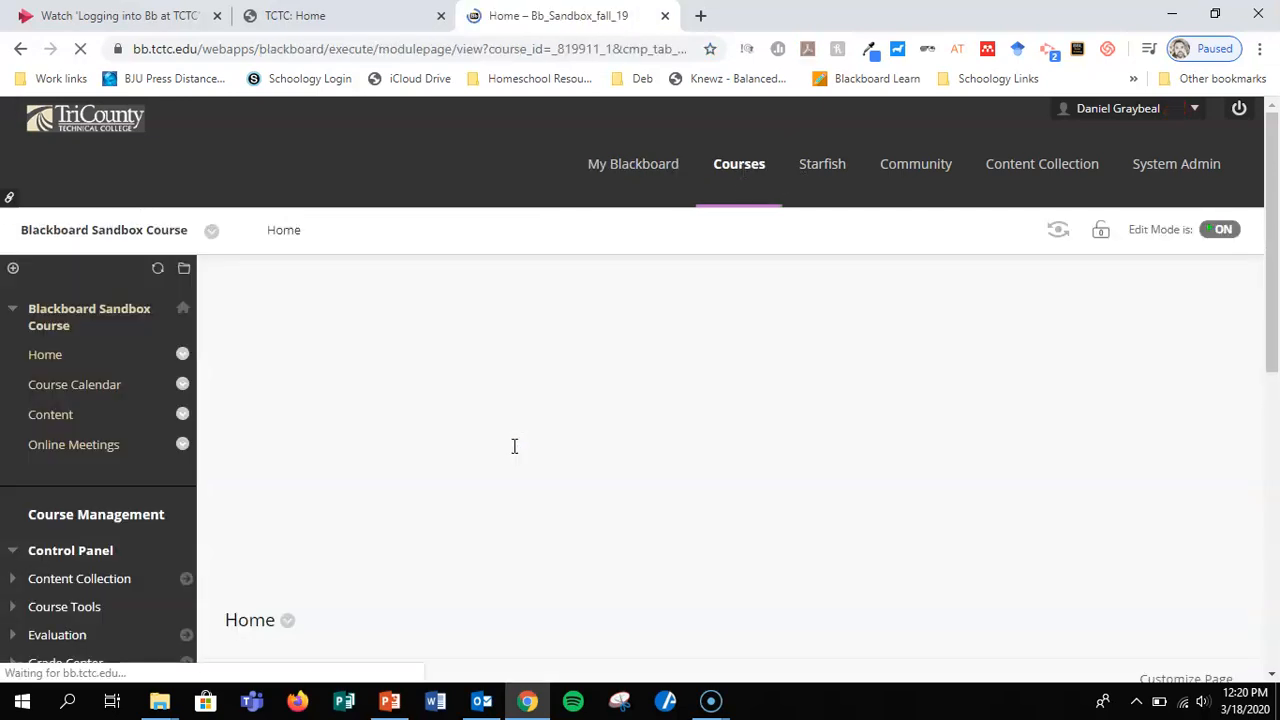
left_click(50, 414)
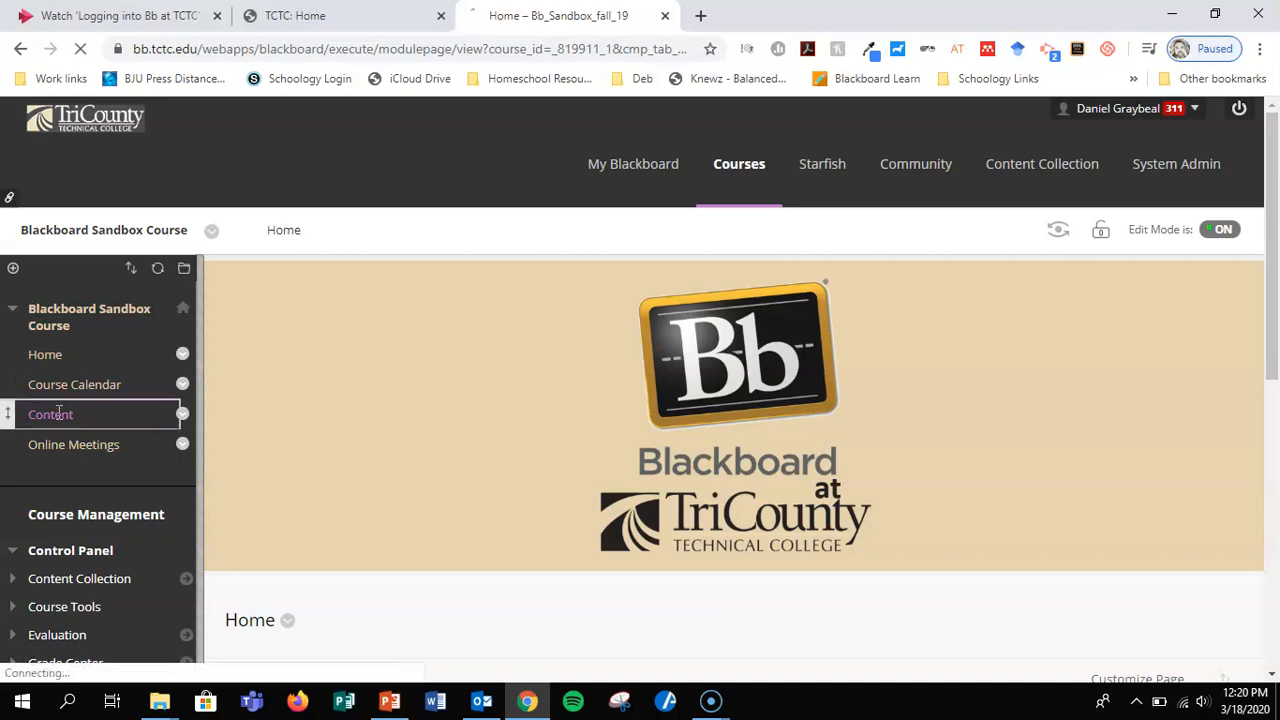
scroll(502, 314, "down", 8)
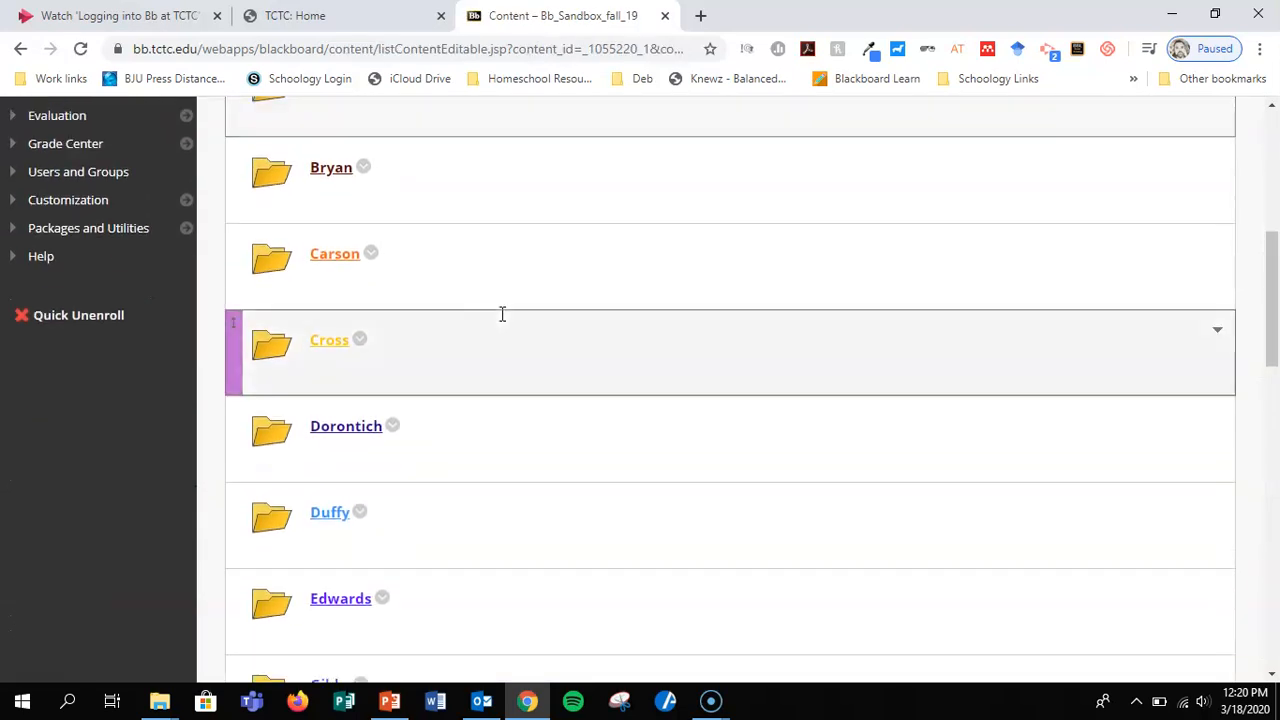
scroll(502, 314, "down", 3)
left_click(337, 289)
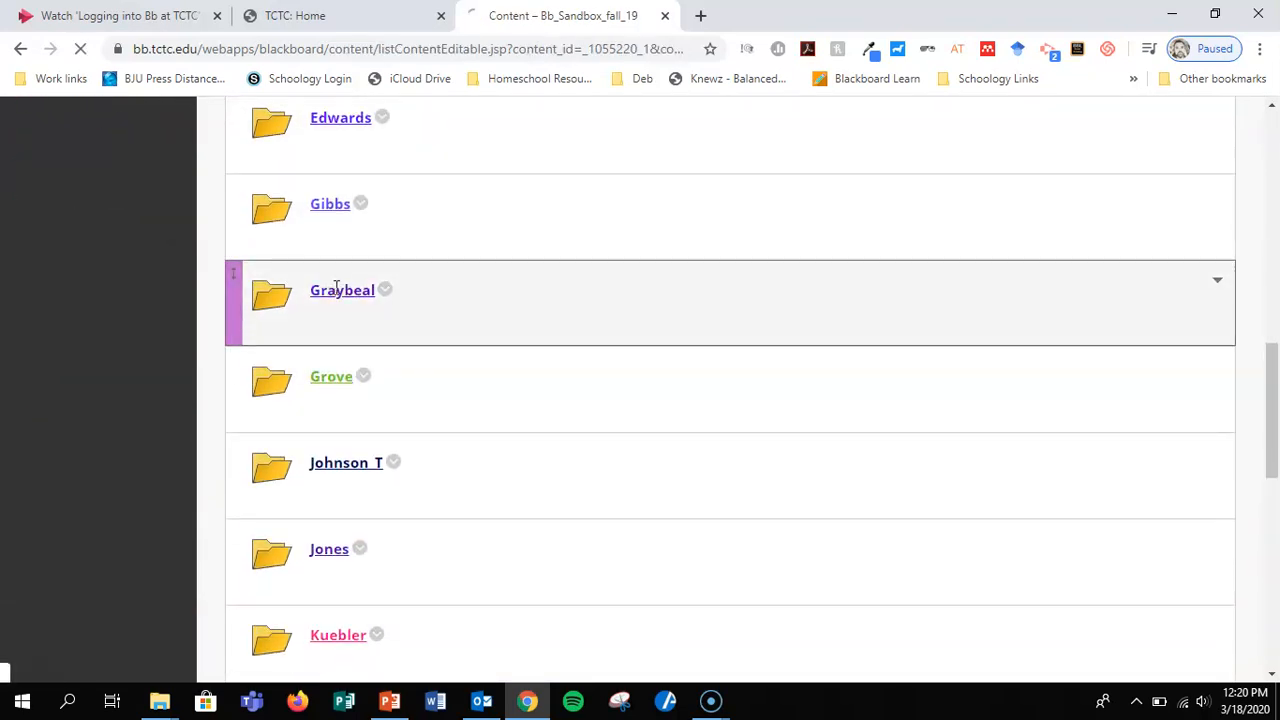
left_click(50, 414)
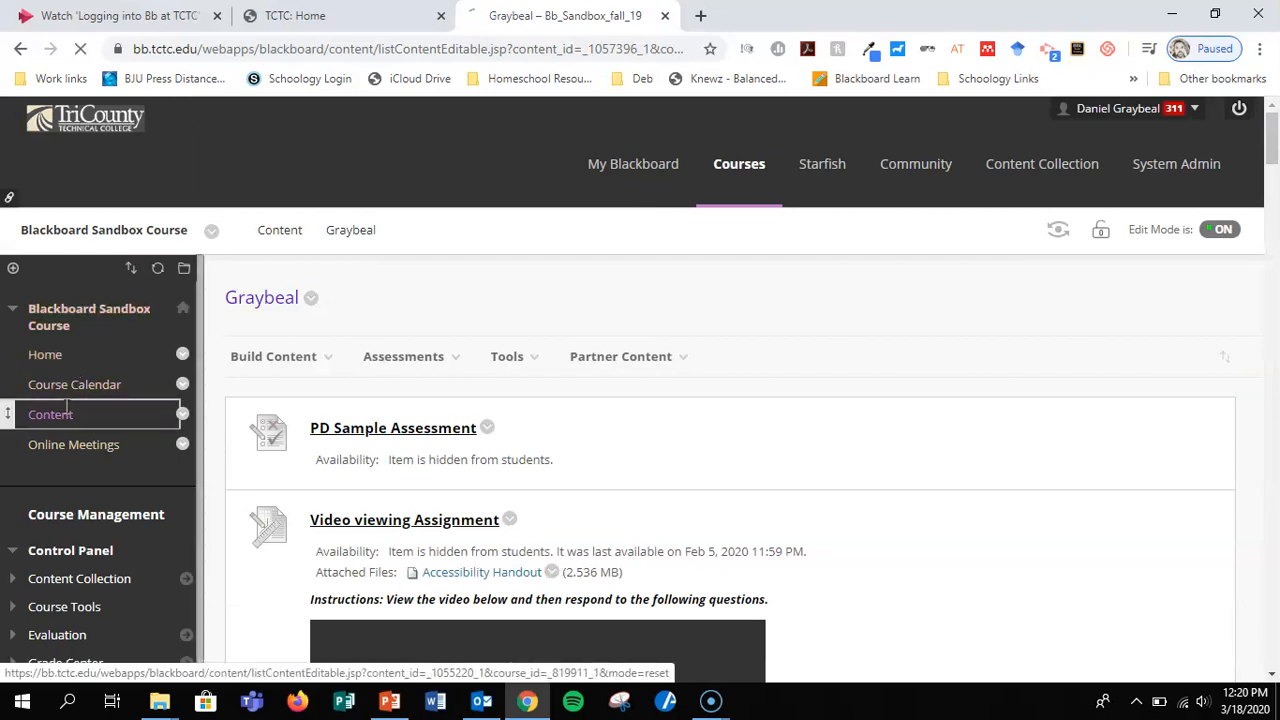
scroll(400, 429, "down", 10)
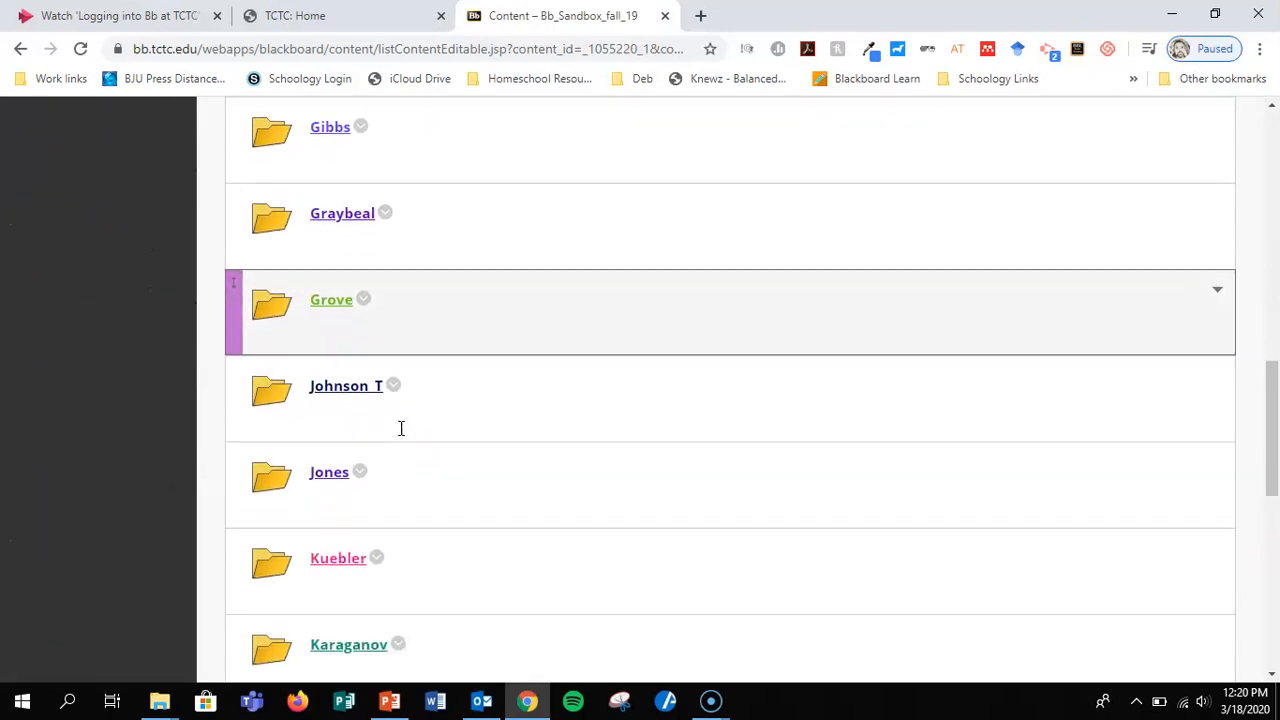
scroll(401, 428, "up", 1)
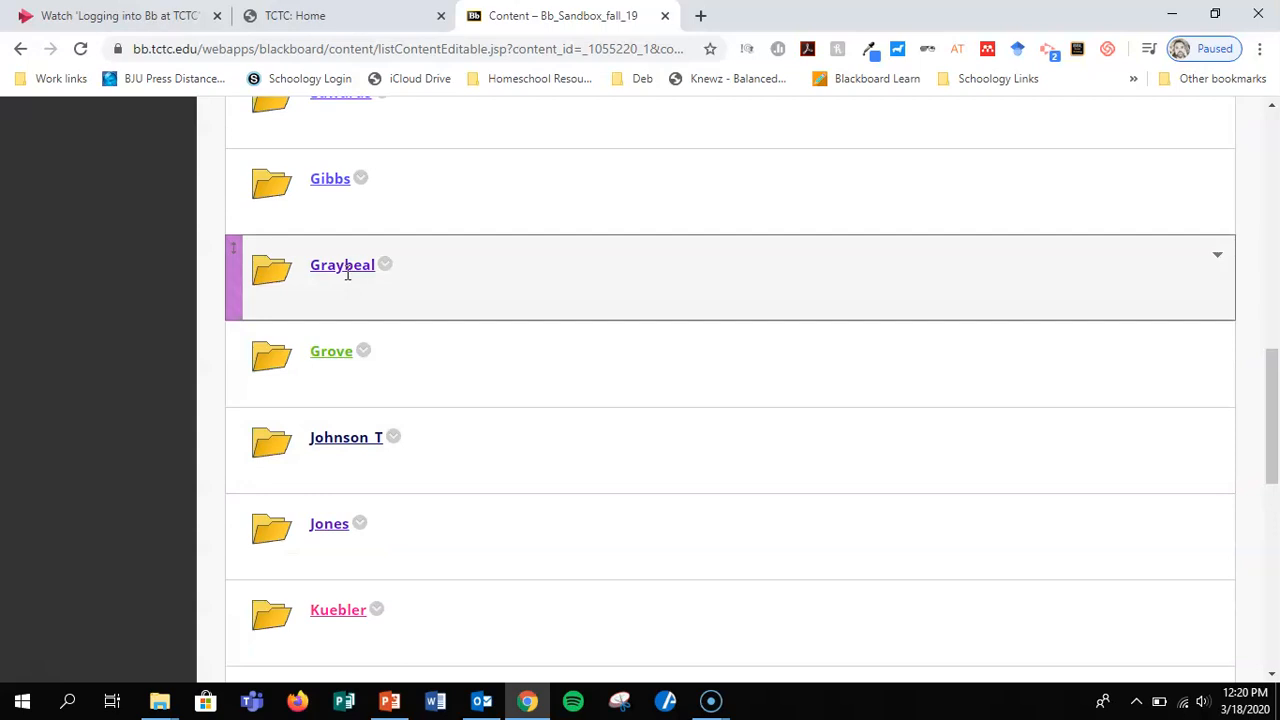
left_click(343, 265)
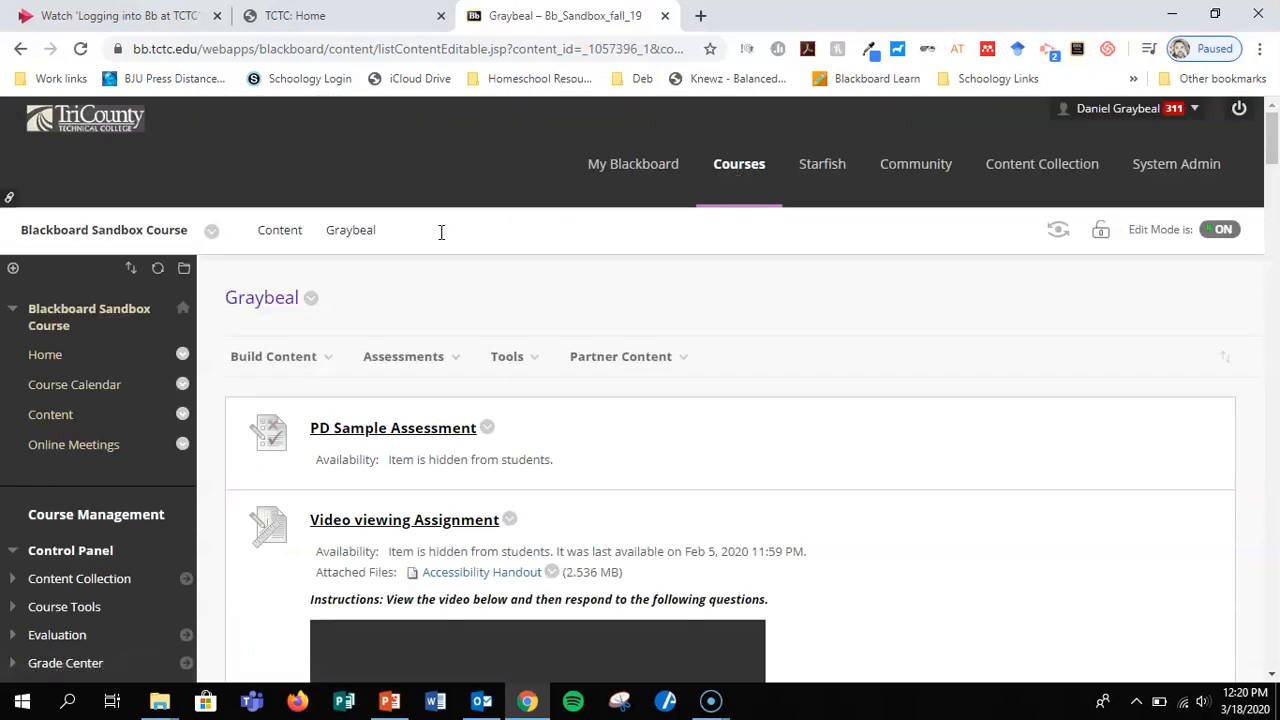
Start creating a blank page in the folder and go to its content editor.
scroll(442, 232, "down", 1)
left_click(315, 284)
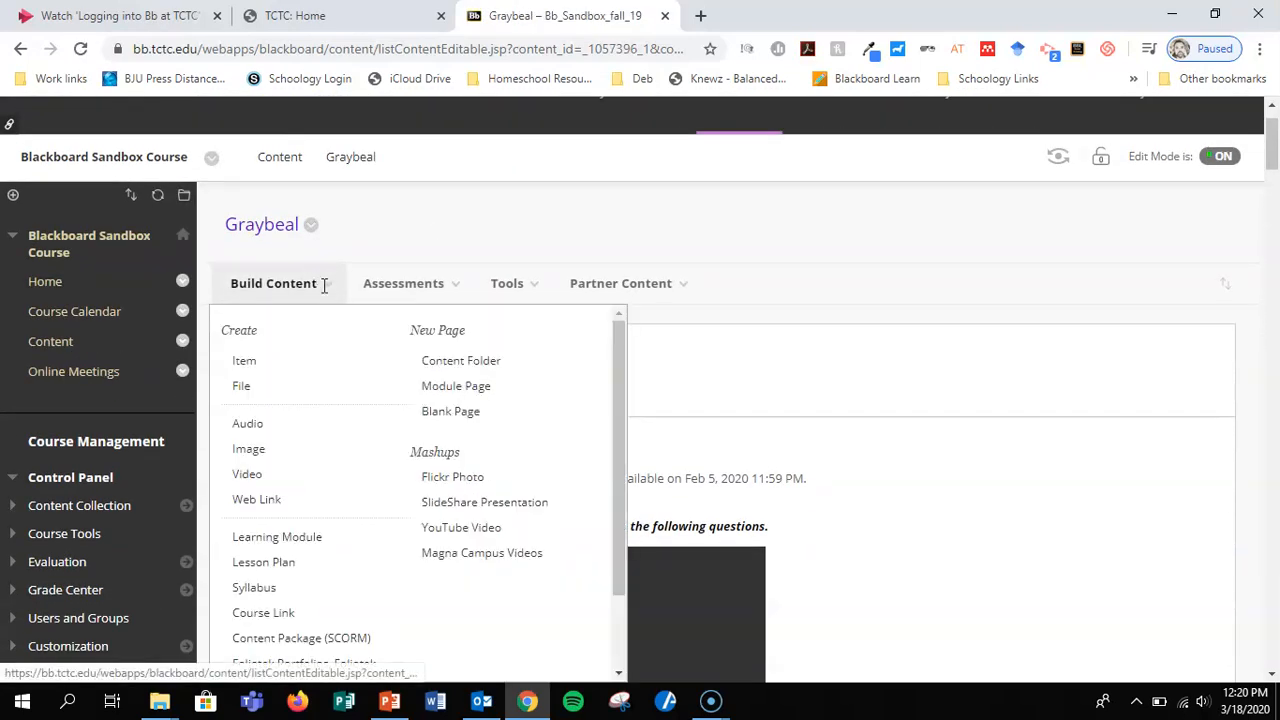
left_click(458, 412)
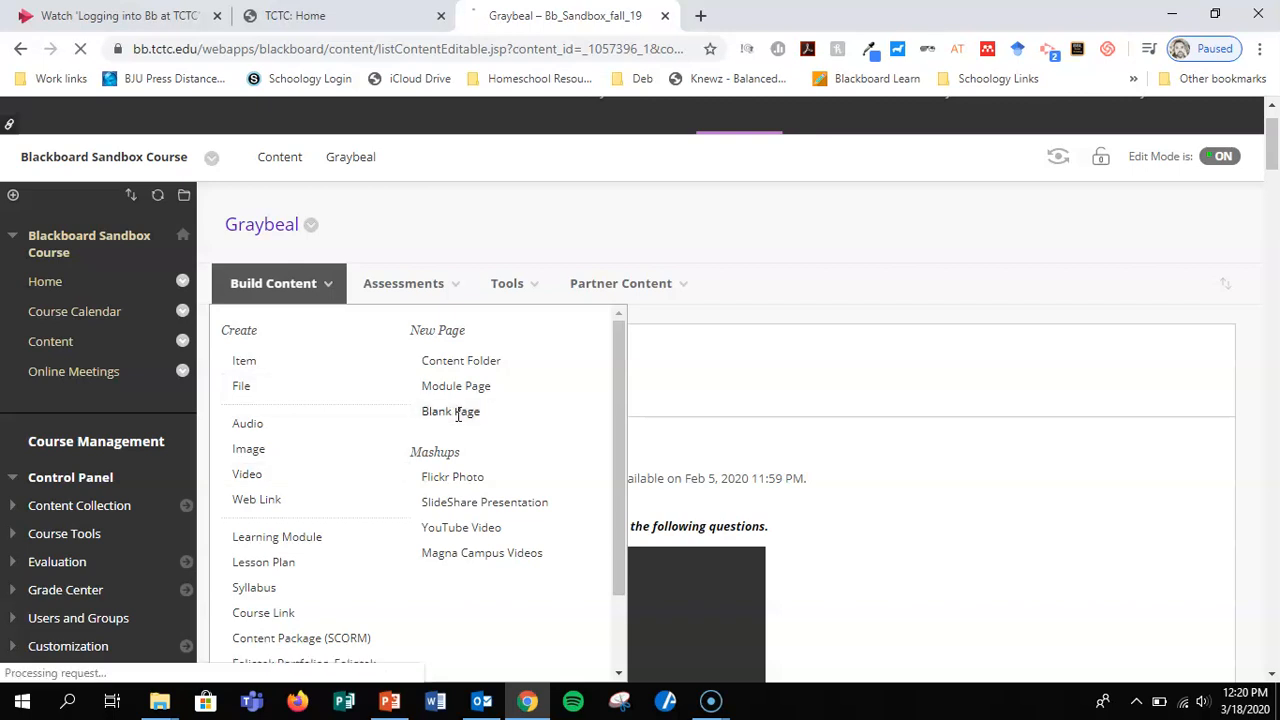
scroll(633, 292, "up", 1)
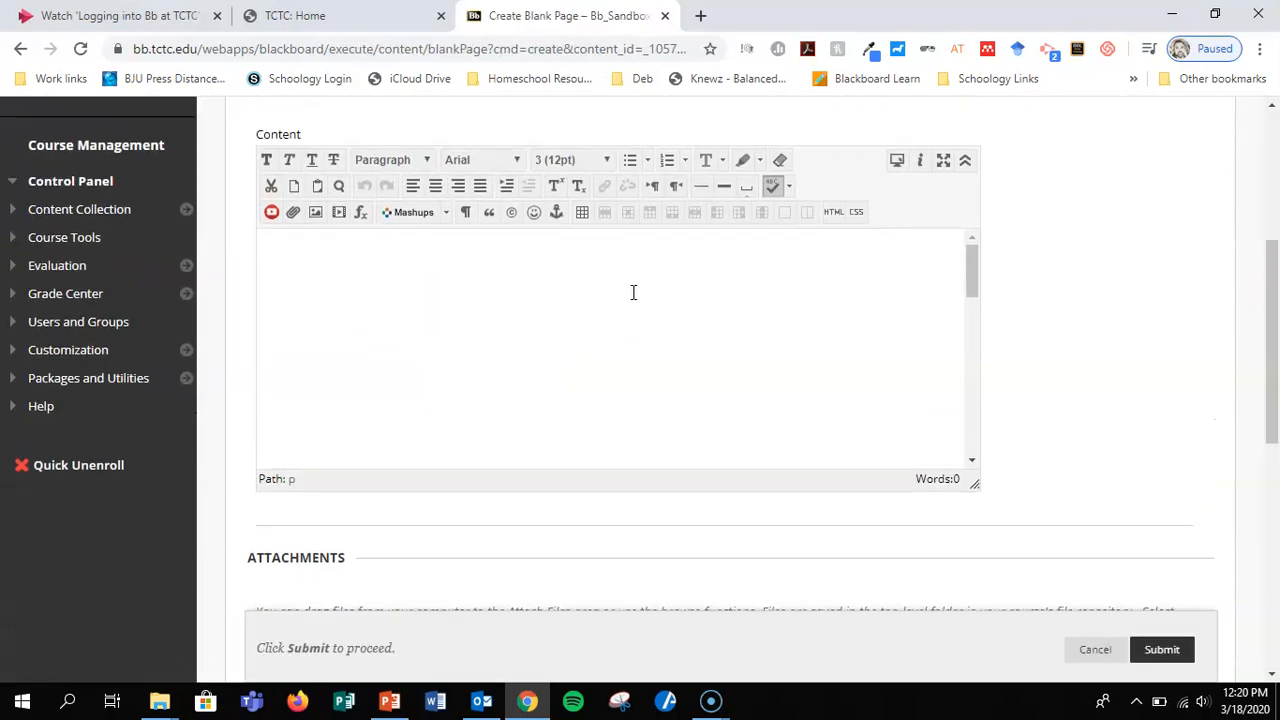
Paste the copied Stream embed code into the page's HTML code view and update the content.
left_click(469, 317)
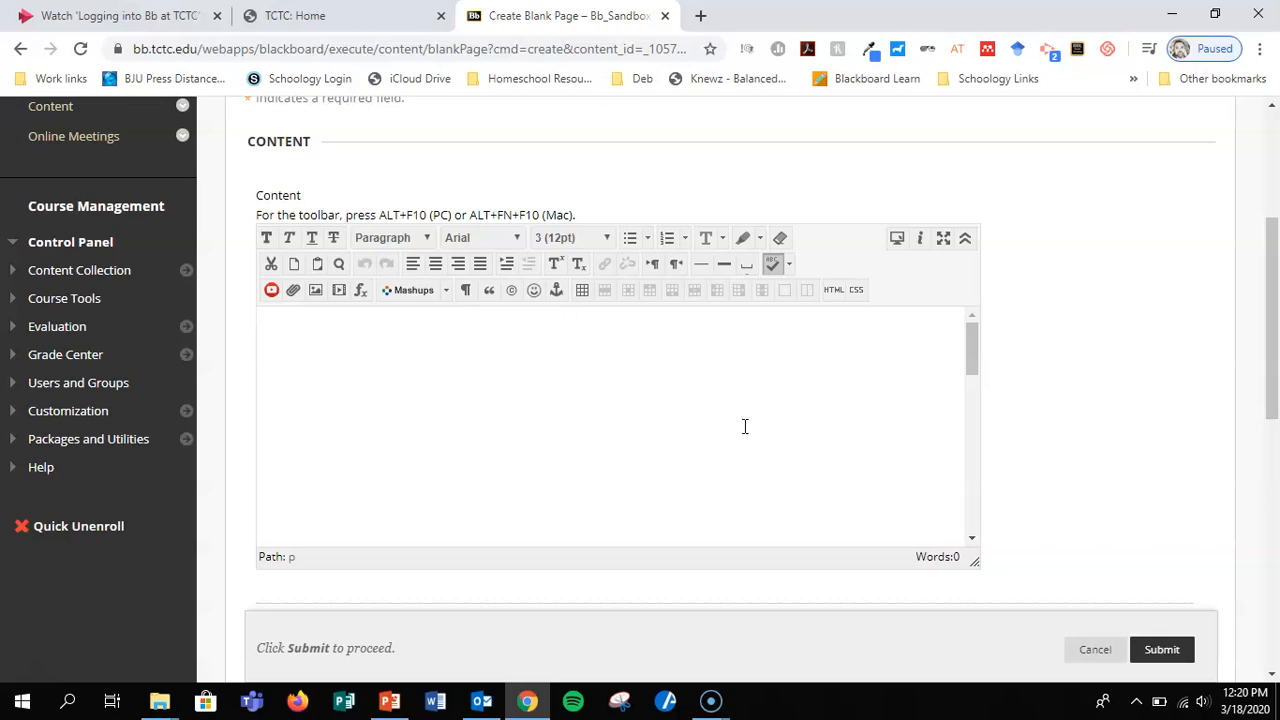
left_click(836, 291)
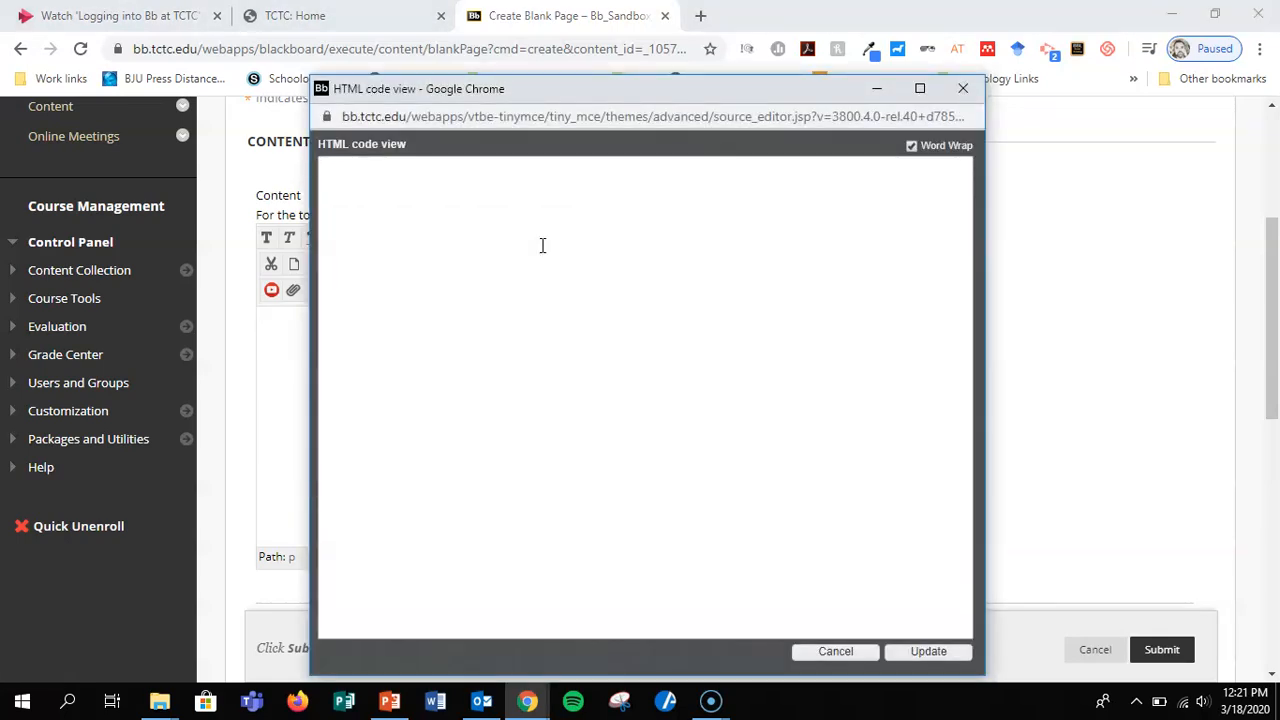
right_click(381, 190)
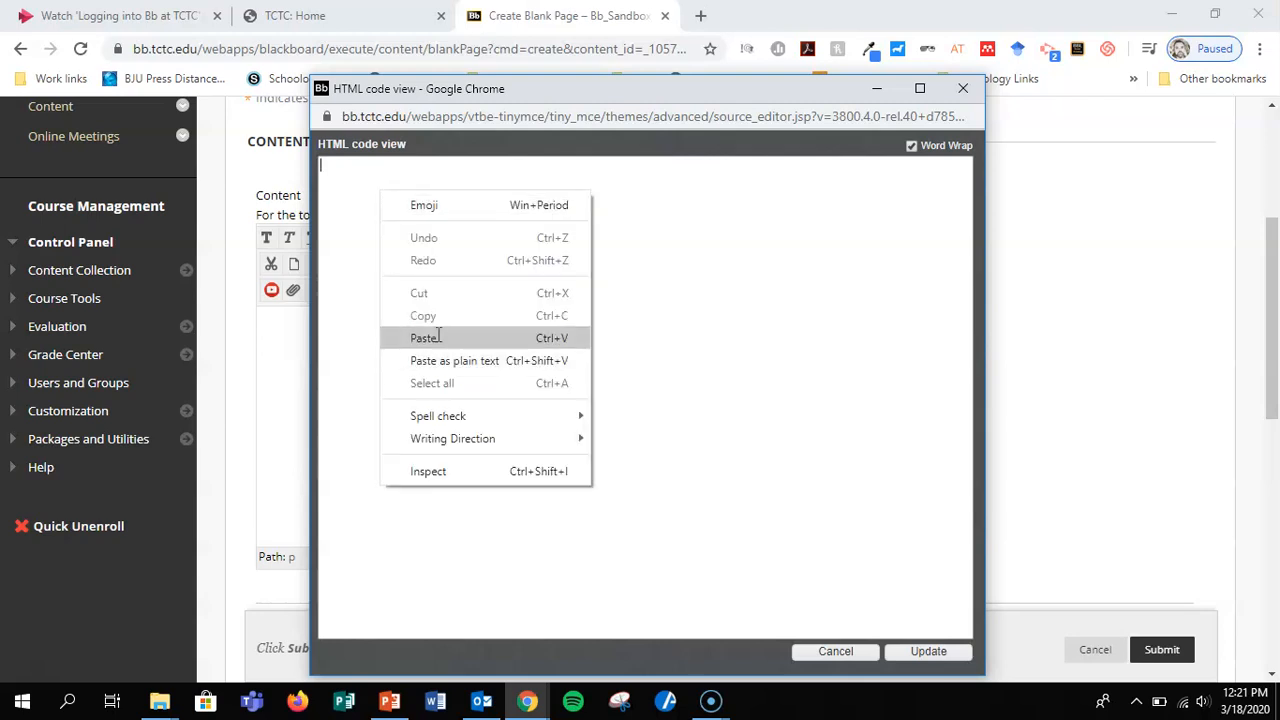
left_click(342, 183)
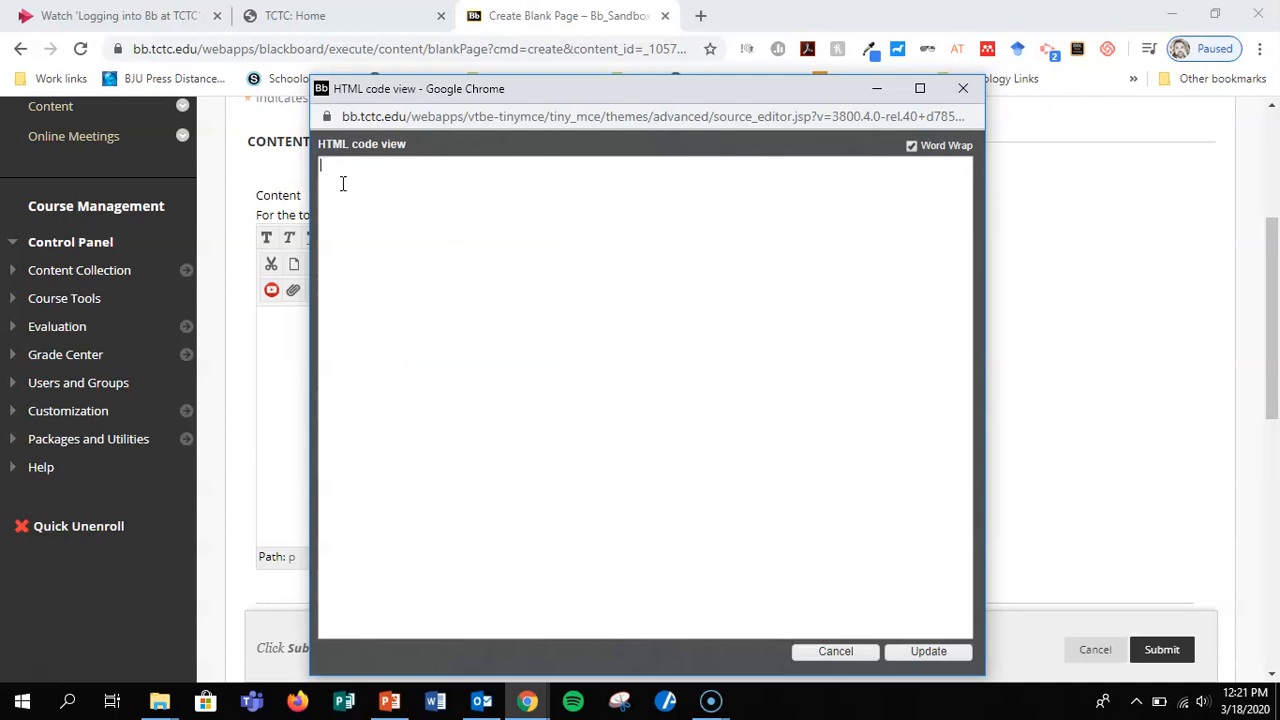
type("<div style='max-width: 853px'><div style='position: relative; padding-bottom: 56.25%; height: 0; overflow: hidden;'><iframe width=\"853\" height=\"480\" src=\"https://web.microsoftstream.com/embed/video/c0901a51-b250-4427-b4e3-f105f49da6a2?autoplay=false&amp;showinfo=false\" allowfullscreen style=\"border:none; position: absolute; top: 0; left: 0; right: 0; bottom: 0; height: 100%; max-width: 100%;\"></iframe></div></div>")
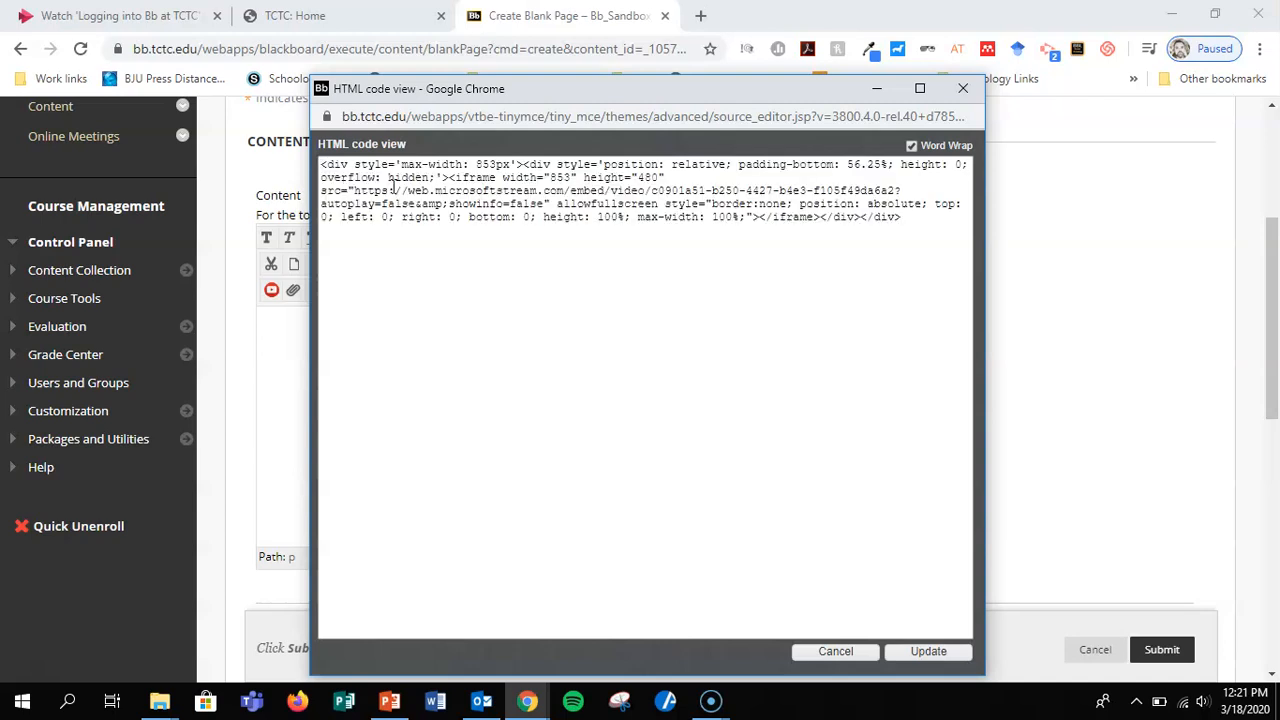
left_click(928, 651)
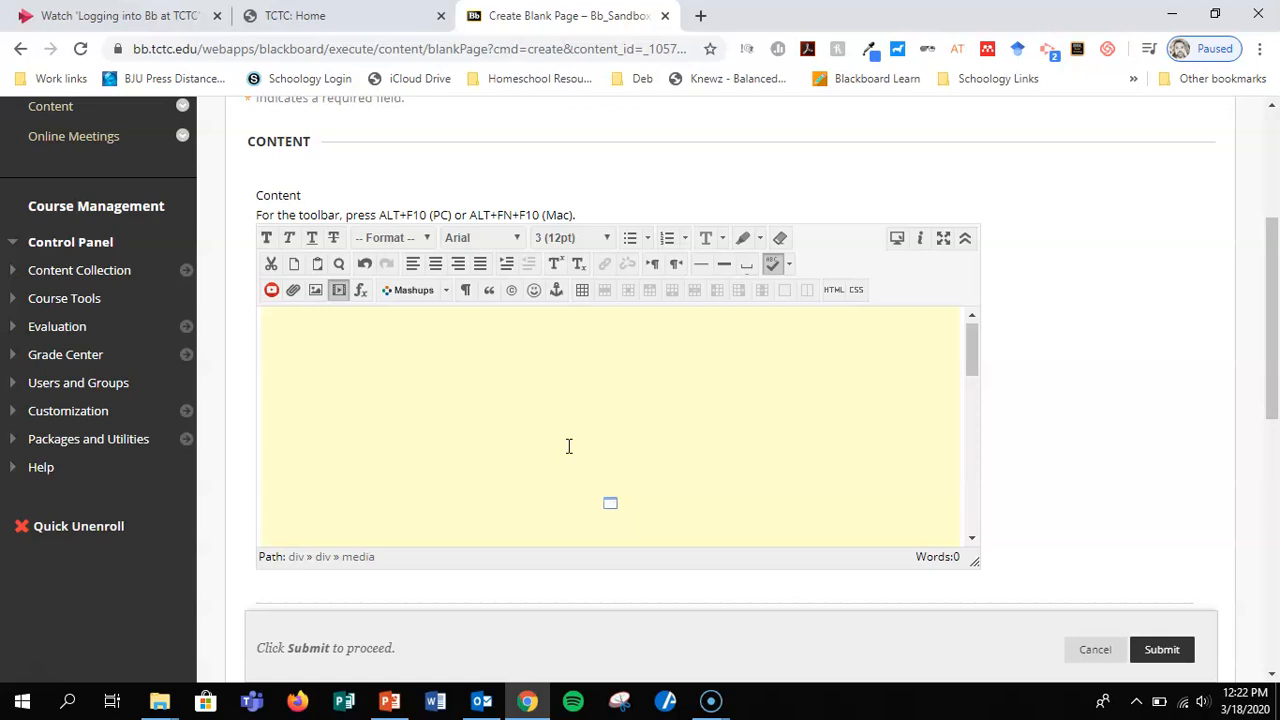
Remove the embedded video from the page content and place the cursor at the start of the content.
key("Delete")
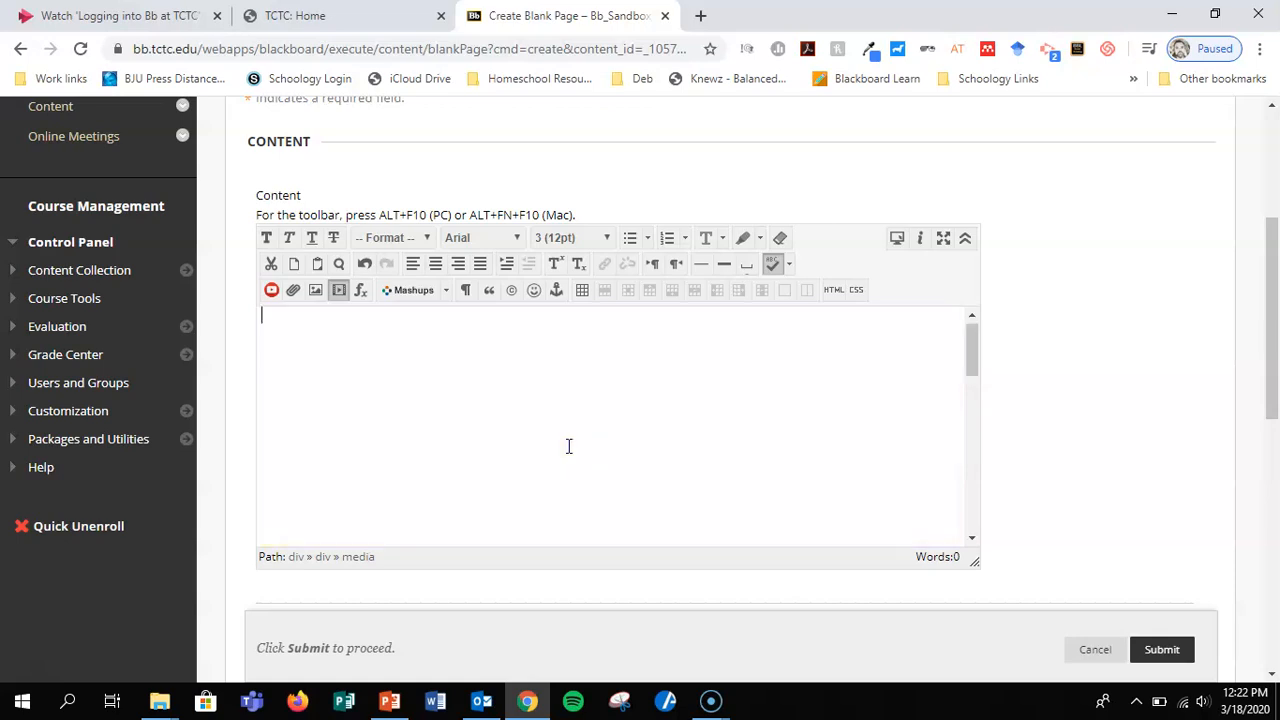
key("ctrl+z")
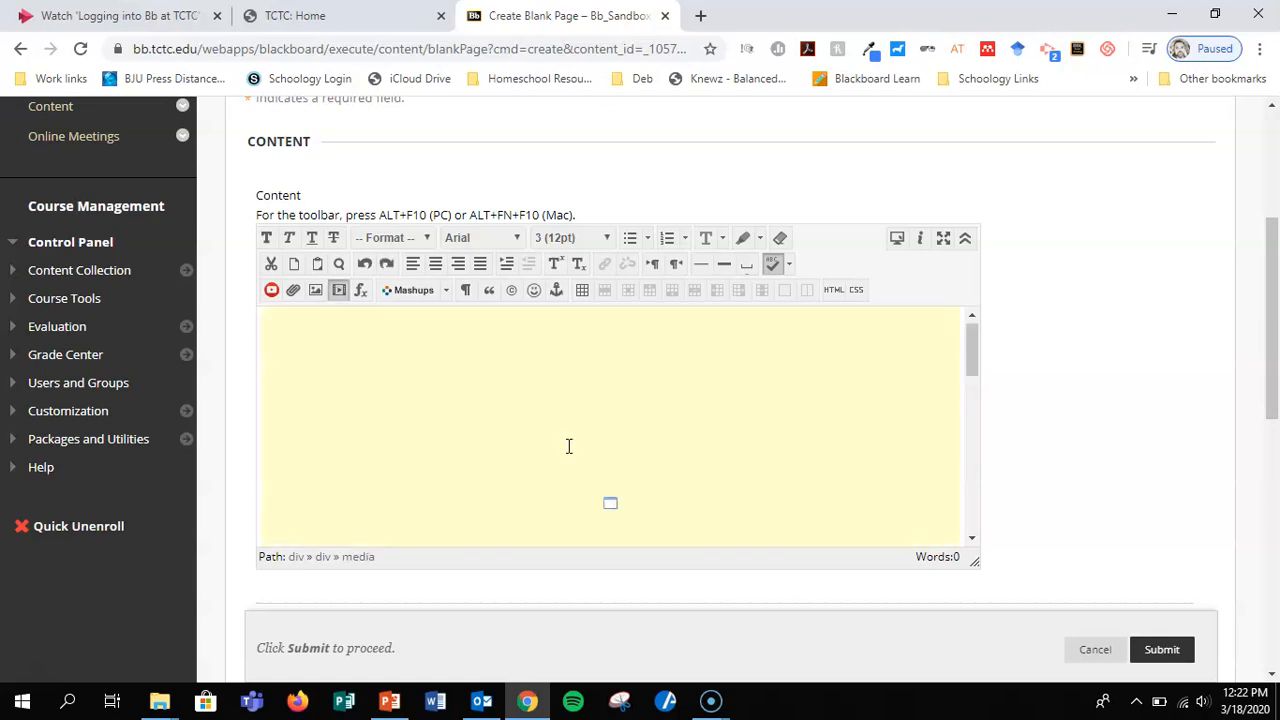
key("Delete")
key("Down")
key("Up")
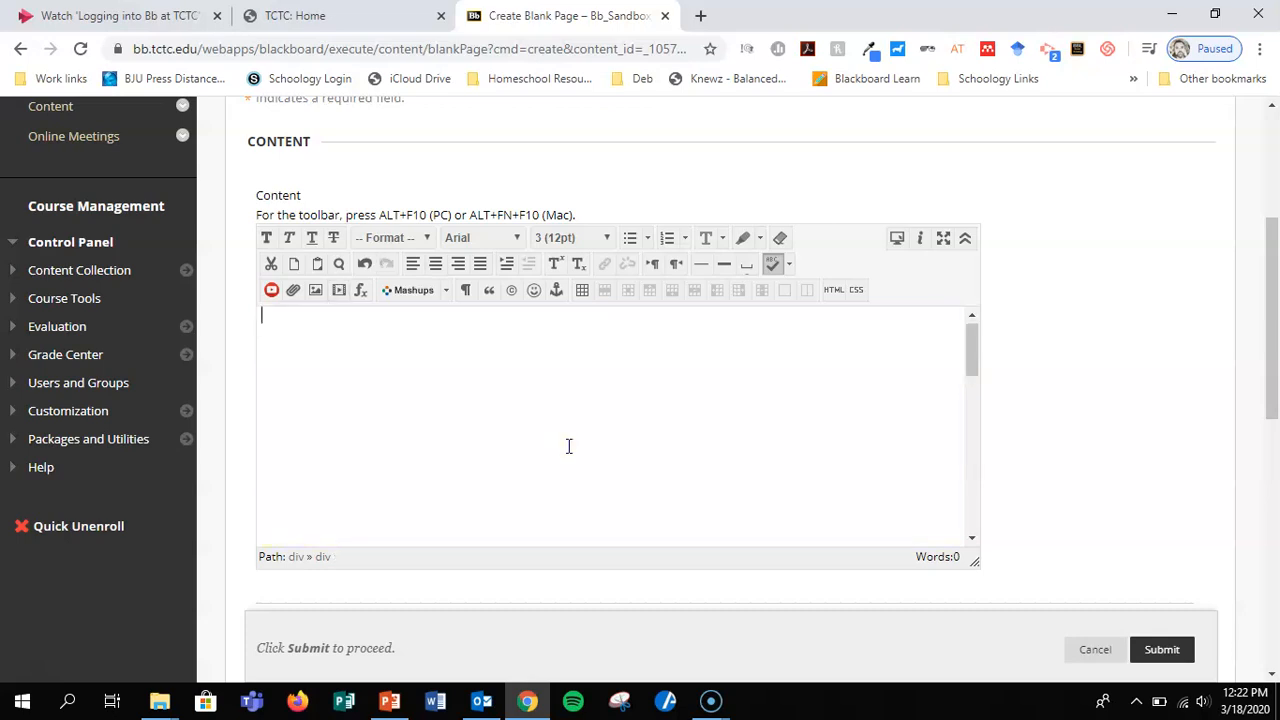
Enter "Watch the video below and respond to the questions in the following assignments." and reinsert the embedded video below it.
type("Watch the video below and respond to the questions in the following assignments.")
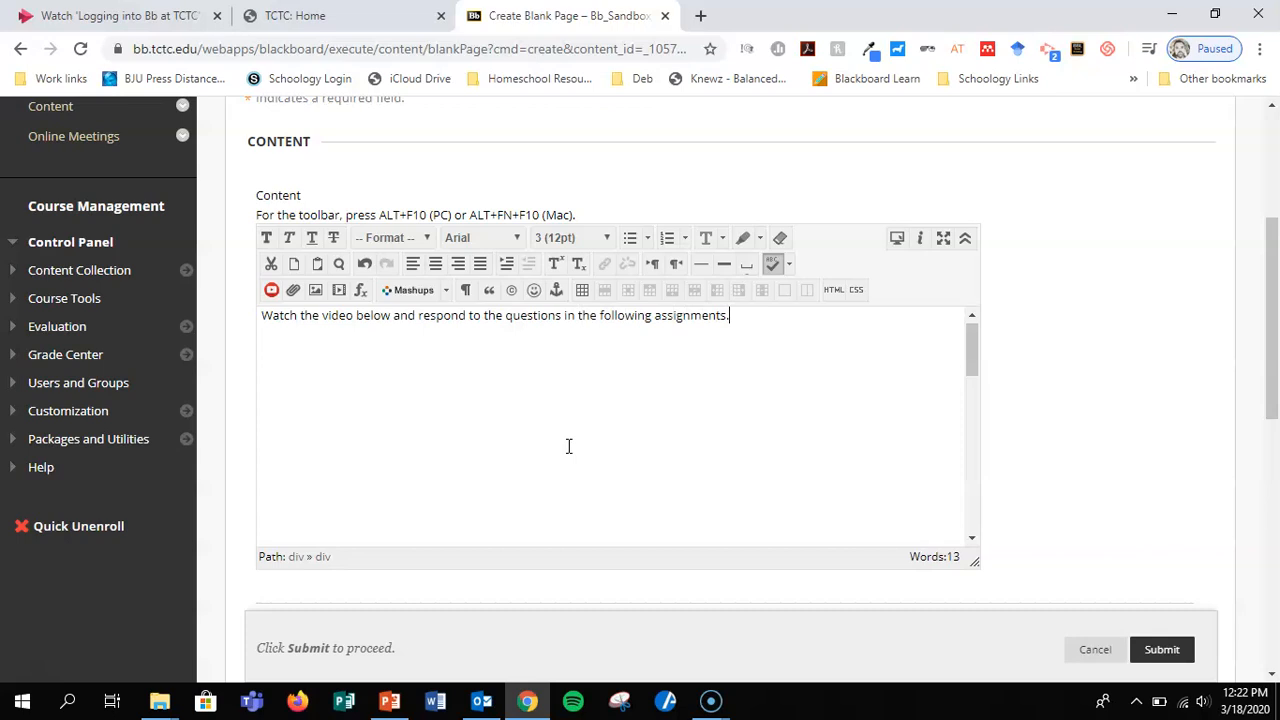
key("ctrl+v")
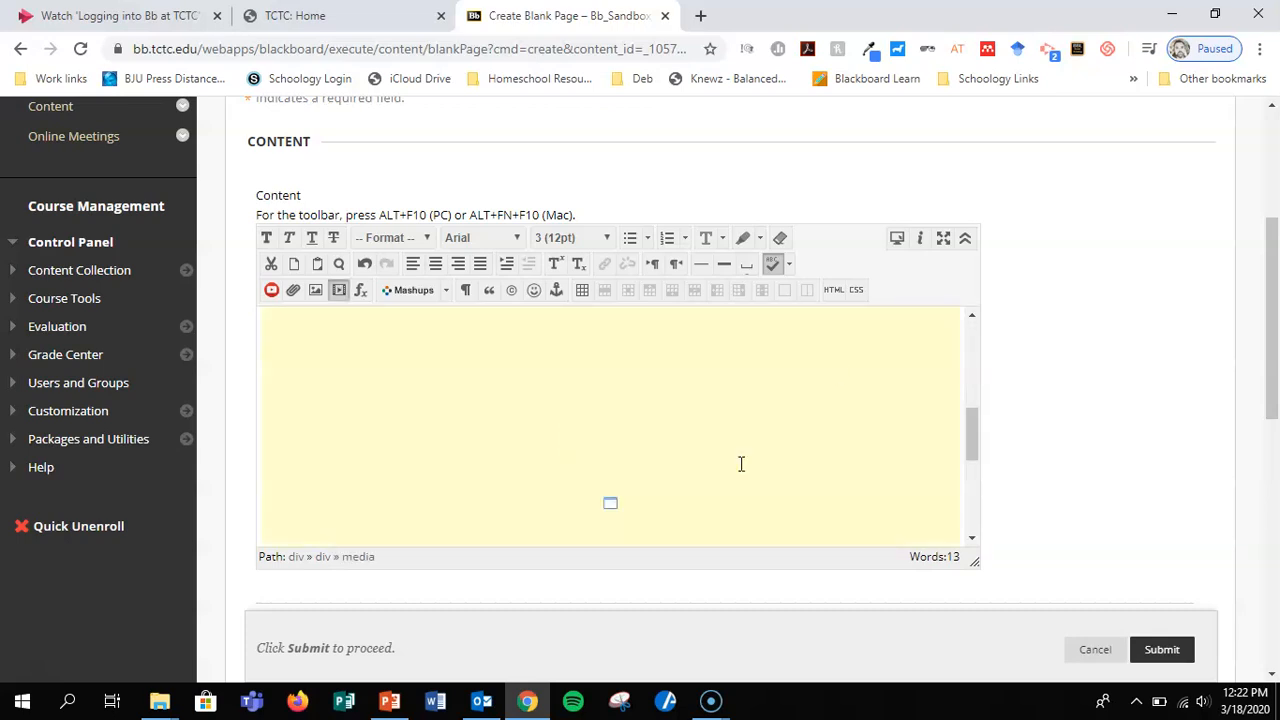
Check the placement of the instruction text and embedded video in the editor, and submit the page.
scroll(741, 464, "down", 2)
scroll(741, 464, "up", 4)
scroll(741, 464, "up", 5)
left_click(800, 337)
key("Down")
key("Up")
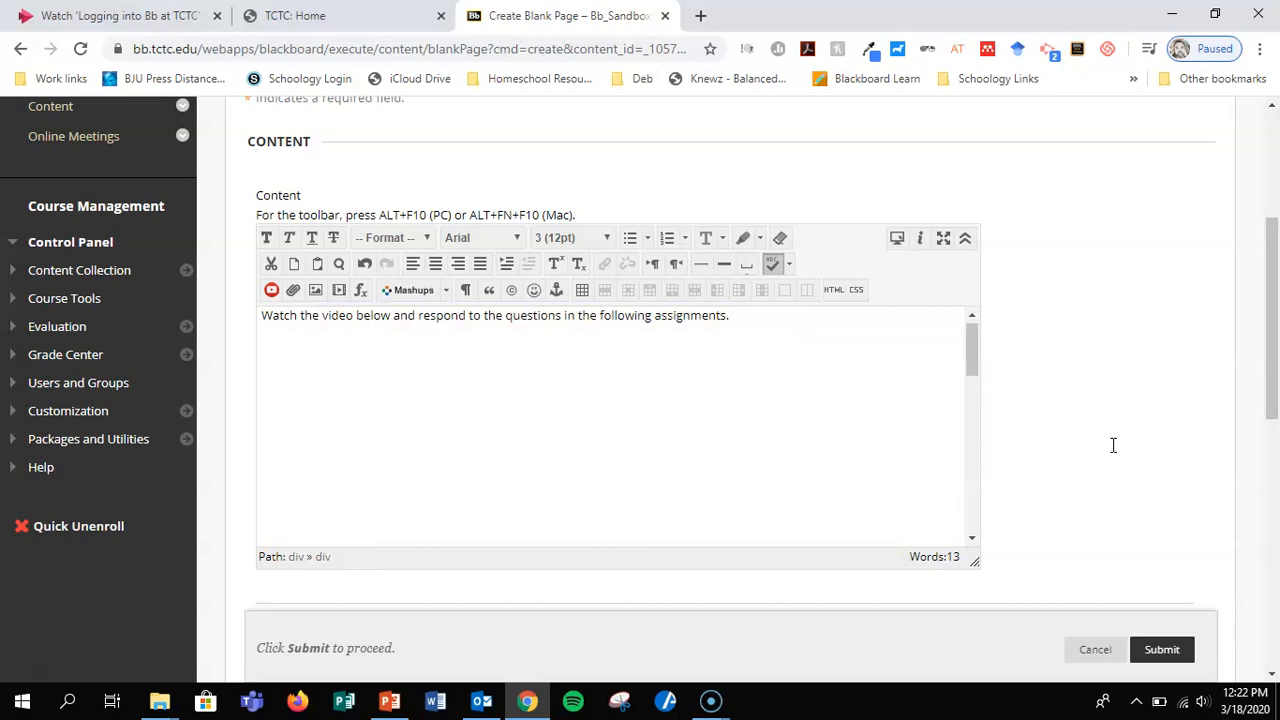
scroll(792, 398, "down", 3)
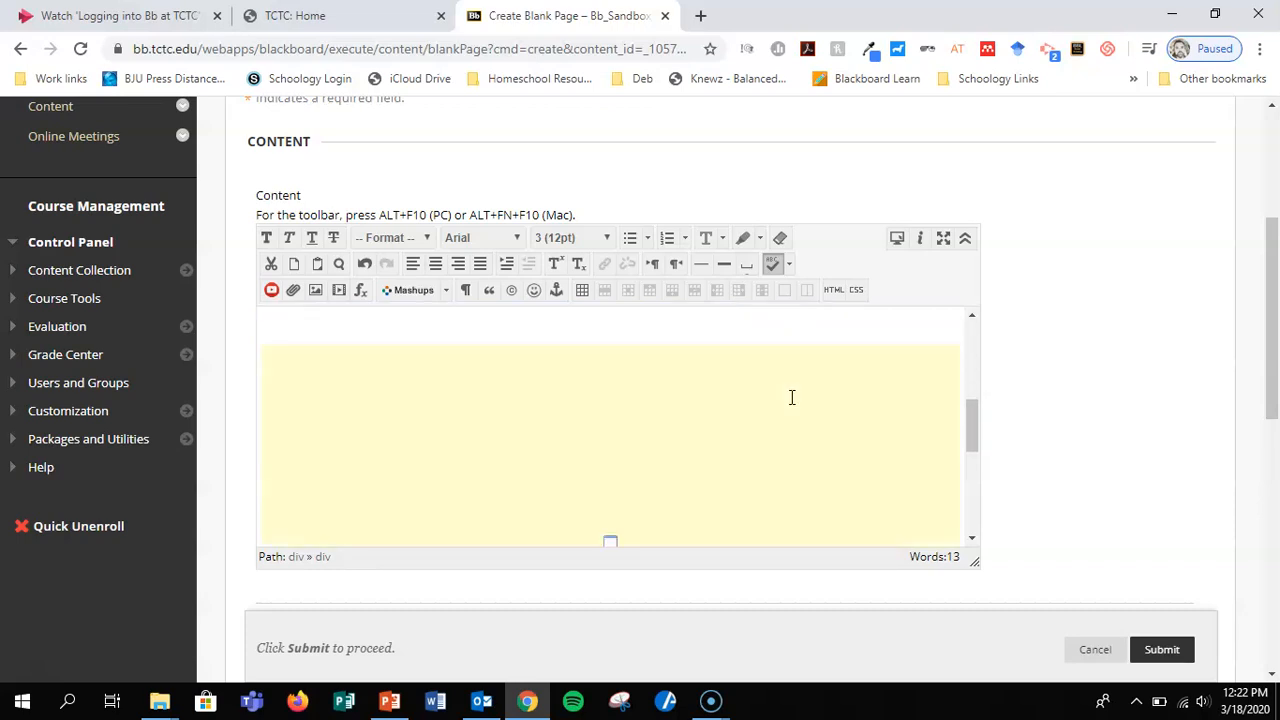
left_click(1161, 650)
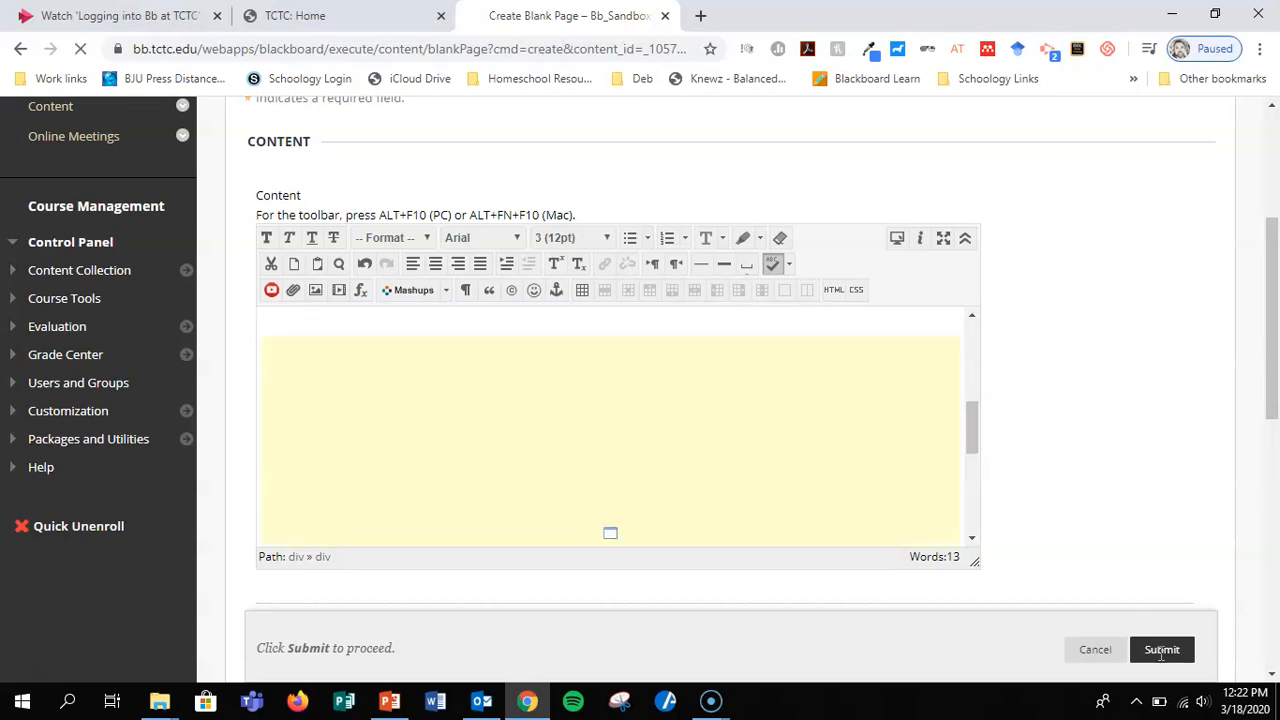
Open the newly created page, turn Edit Mode off, and view the embedded video as it displays on the page.
scroll(1032, 437, "down", 3)
scroll(1032, 437, "down", 15)
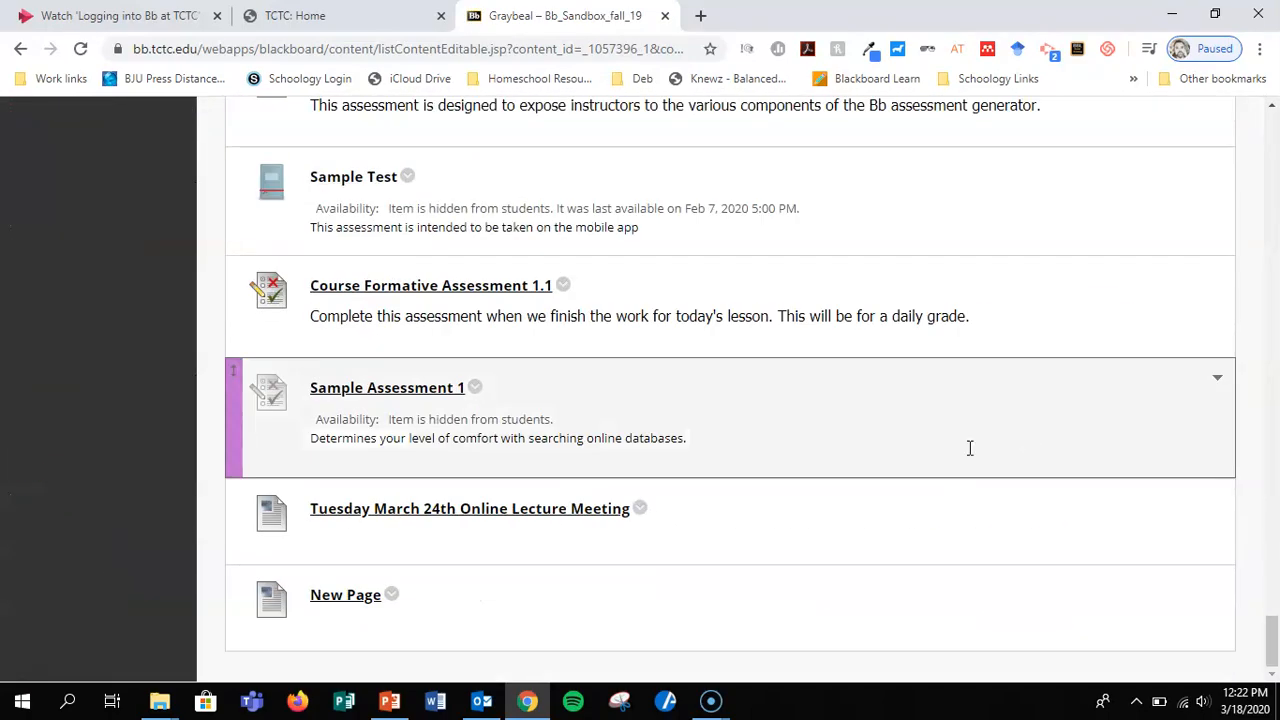
left_click(358, 597)
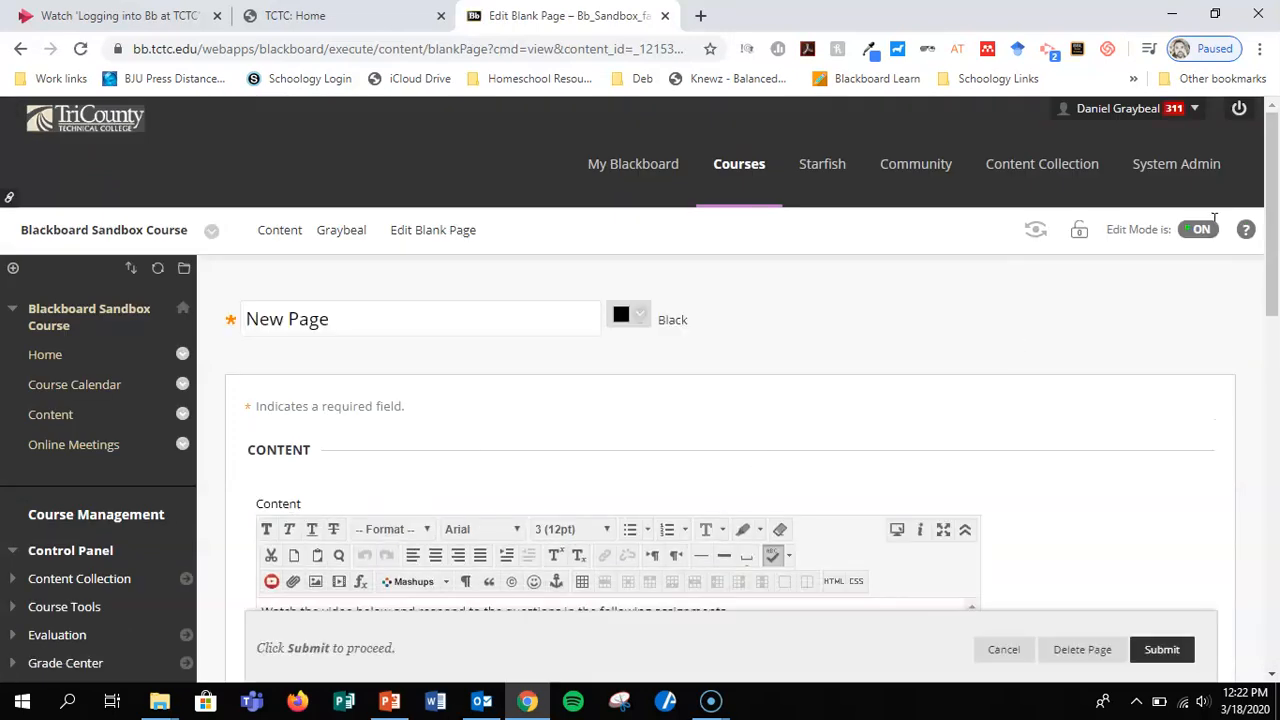
left_click(1202, 230)
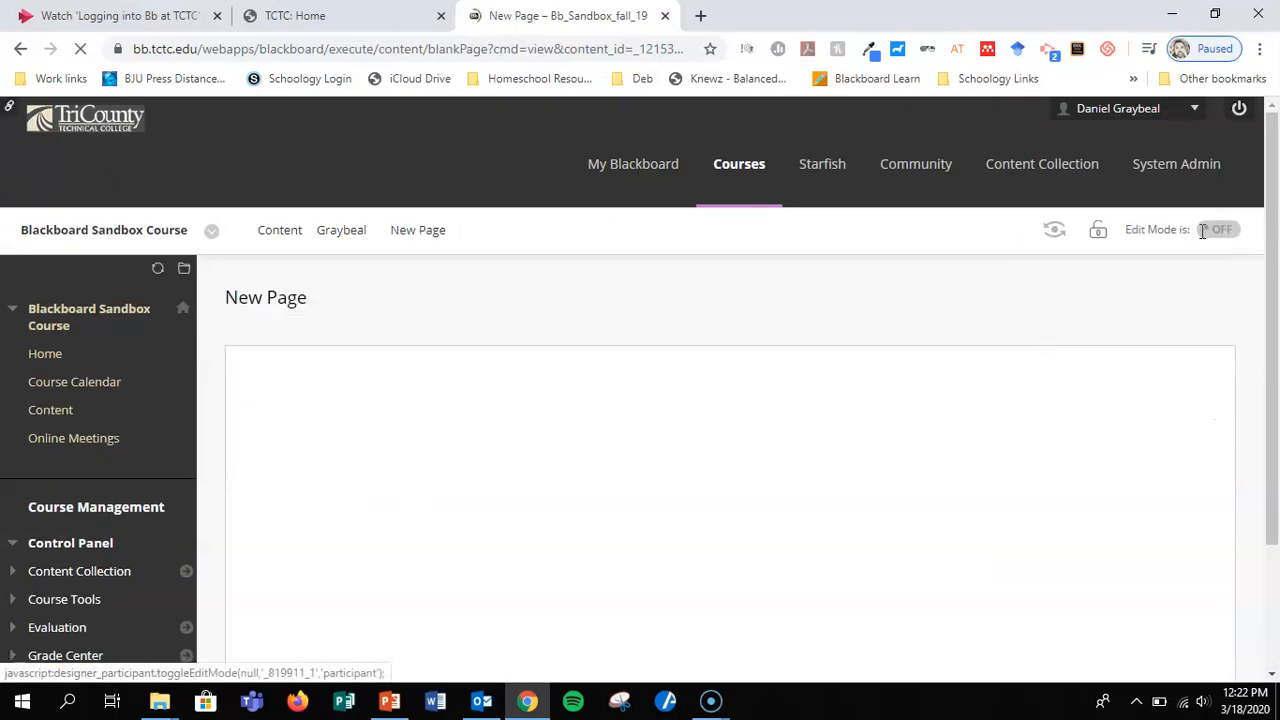
scroll(1217, 419, "down", 6)
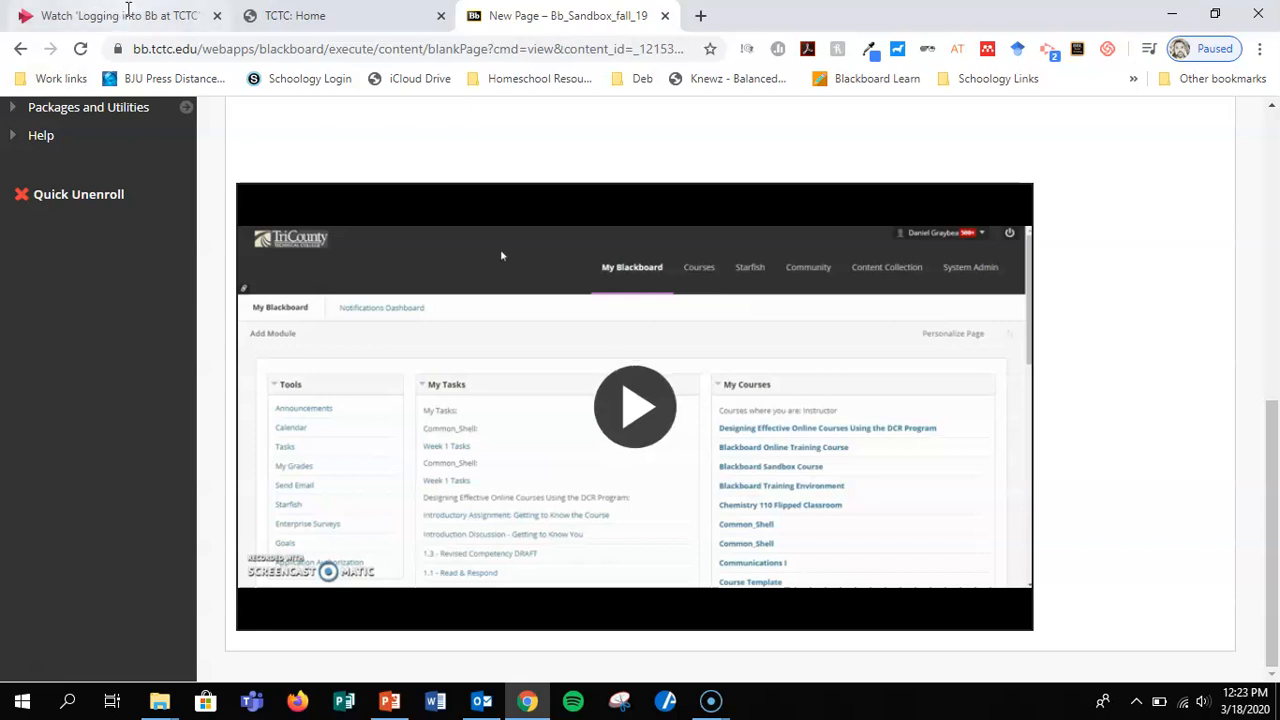
Switch to Microsoft Stream, close the video's embed options, and sign out of the account, closing the Stream page.
left_click(98, 14)
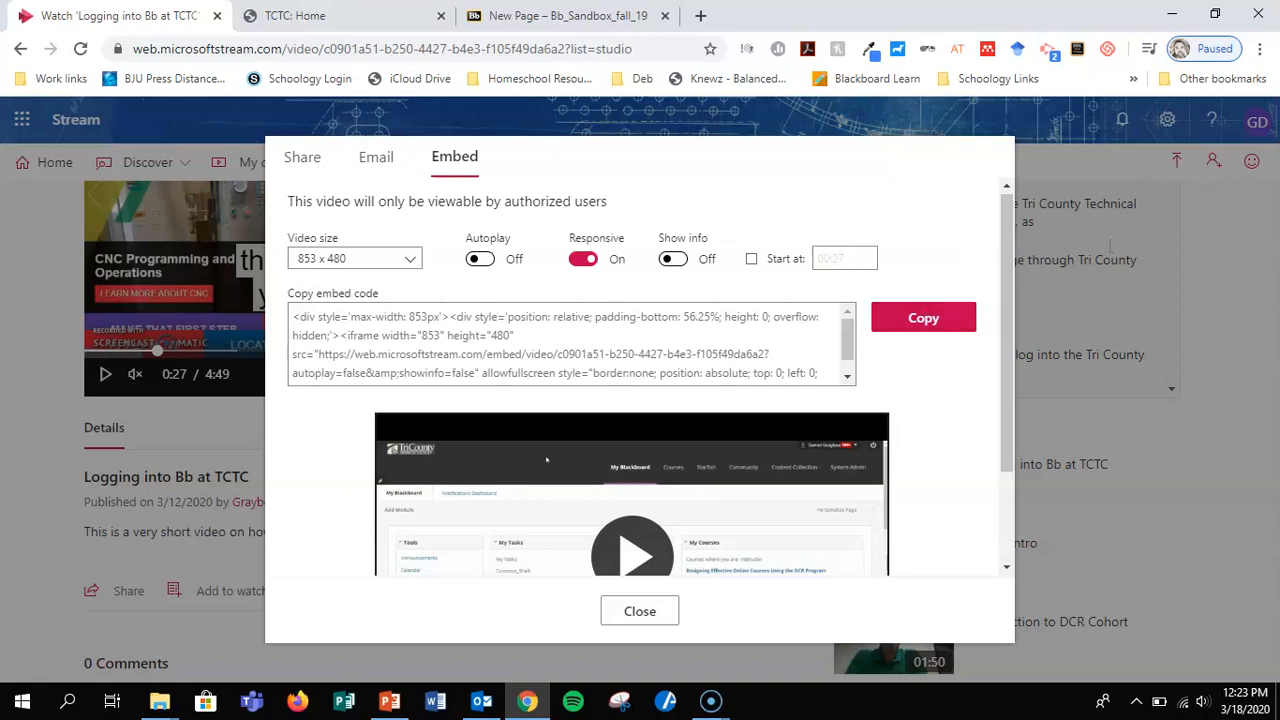
scroll(777, 320, "down", 3)
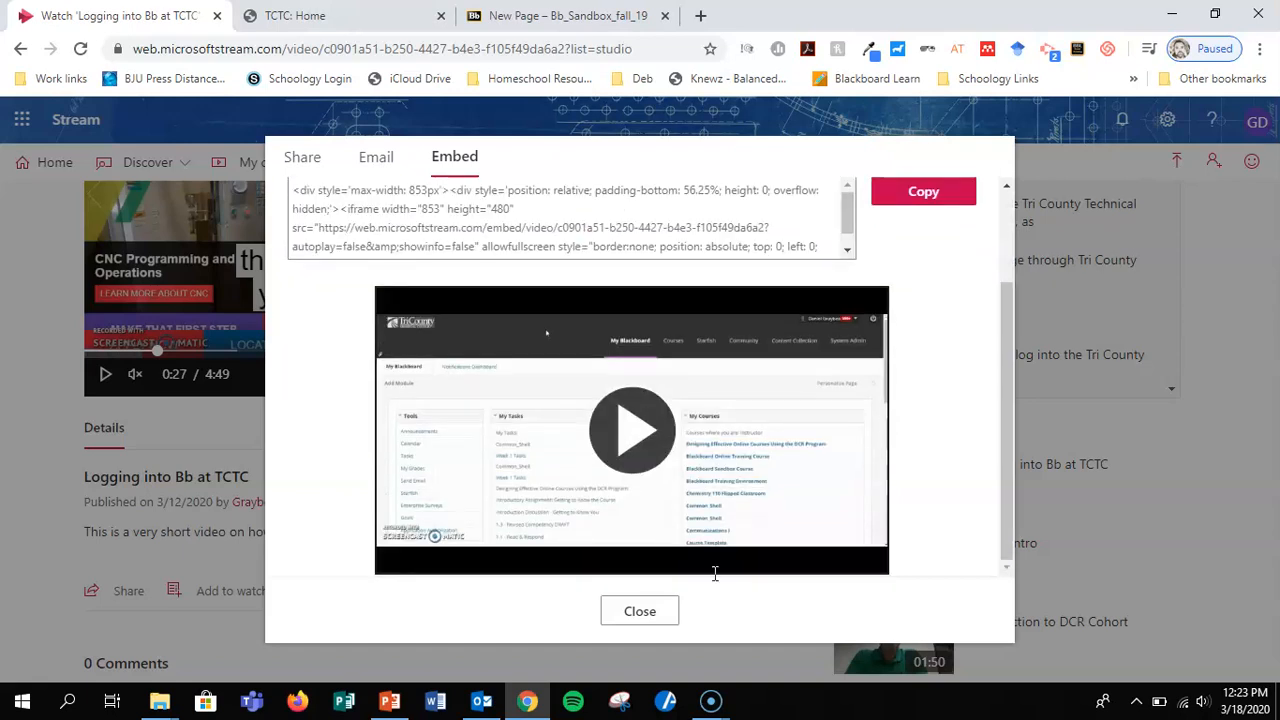
left_click(665, 614)
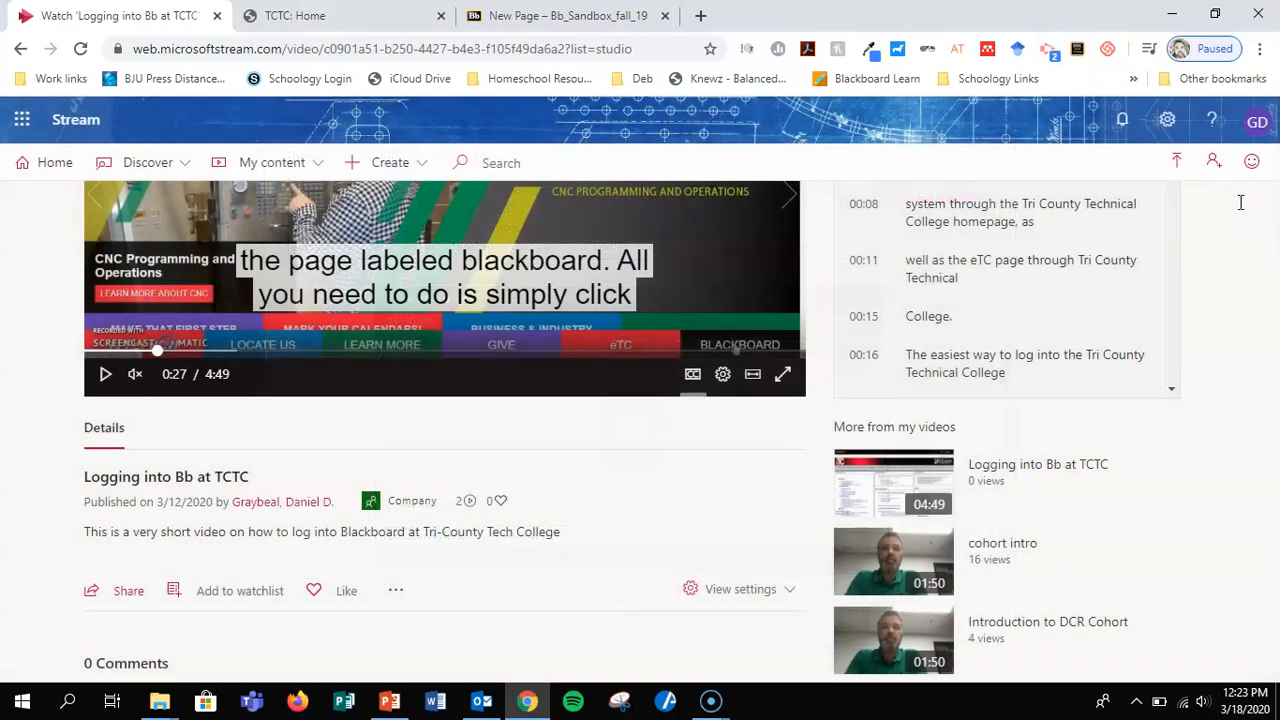
left_click(1241, 121)
left_click(1116, 311)
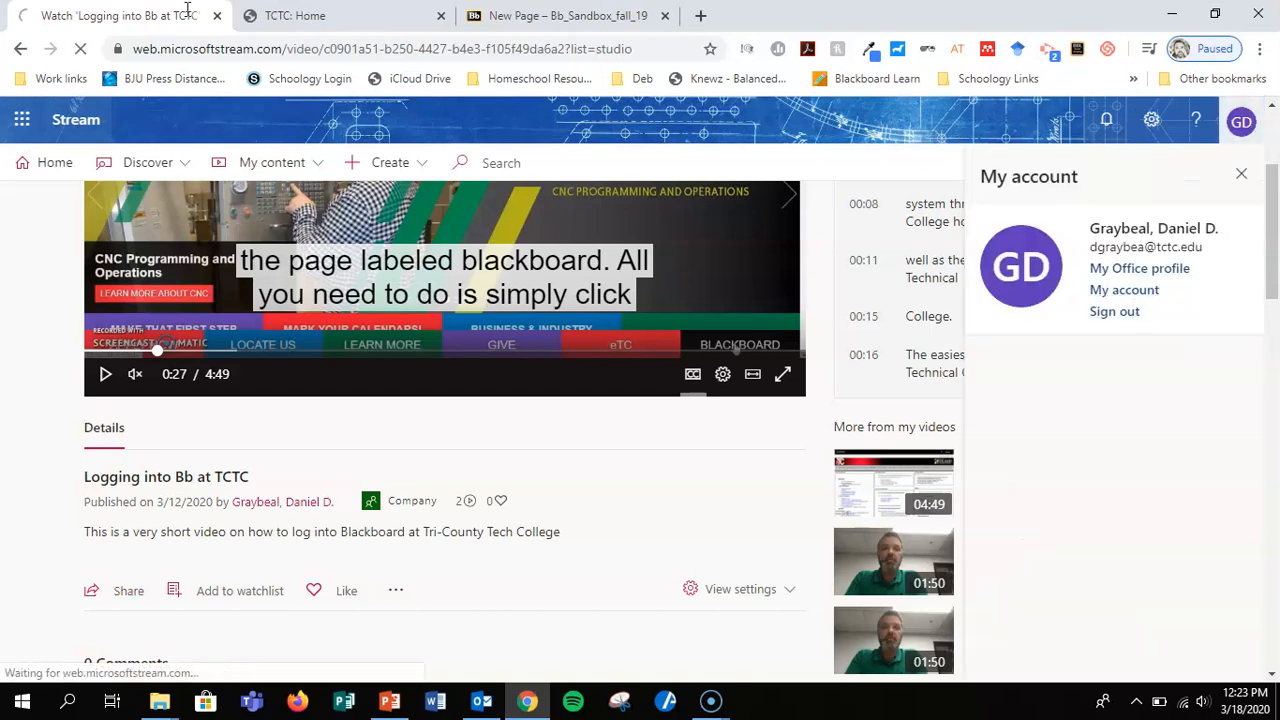
left_click(216, 15)
Switch to the Blackboard page, reload it, and reopen the Blackboard Sandbox Course home page from the course list.
left_click(277, 10)
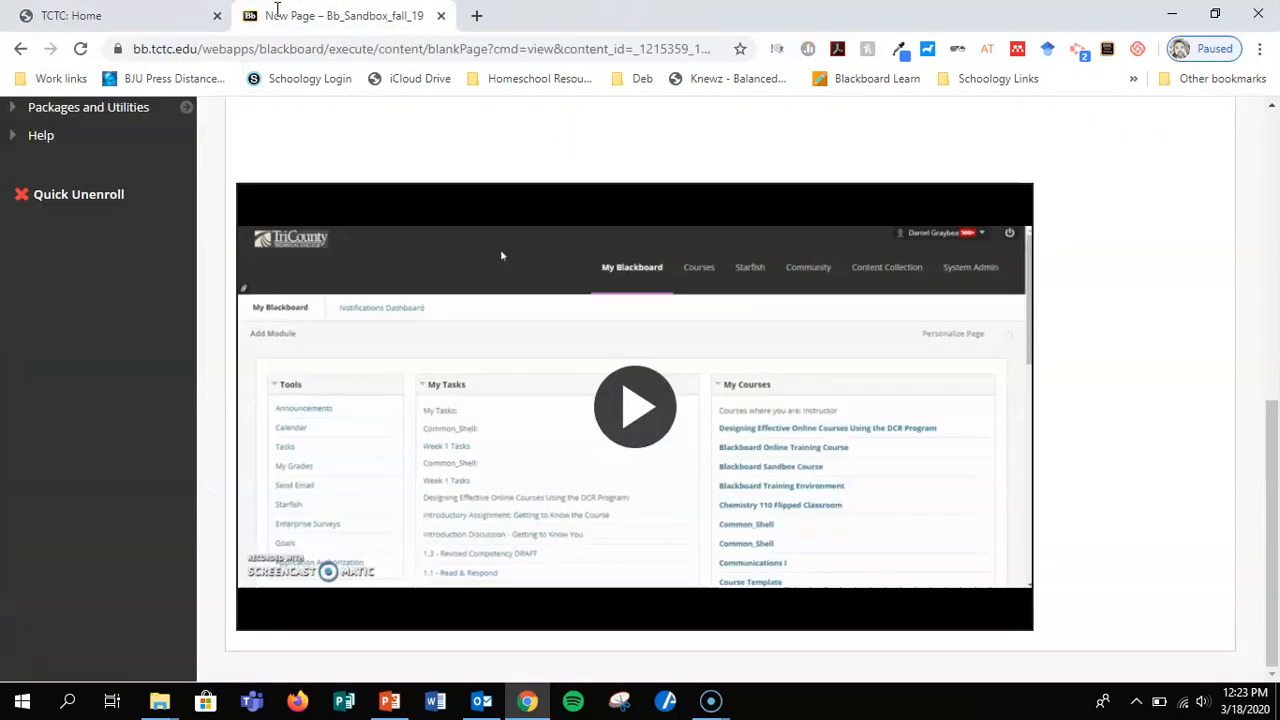
left_click(80, 49)
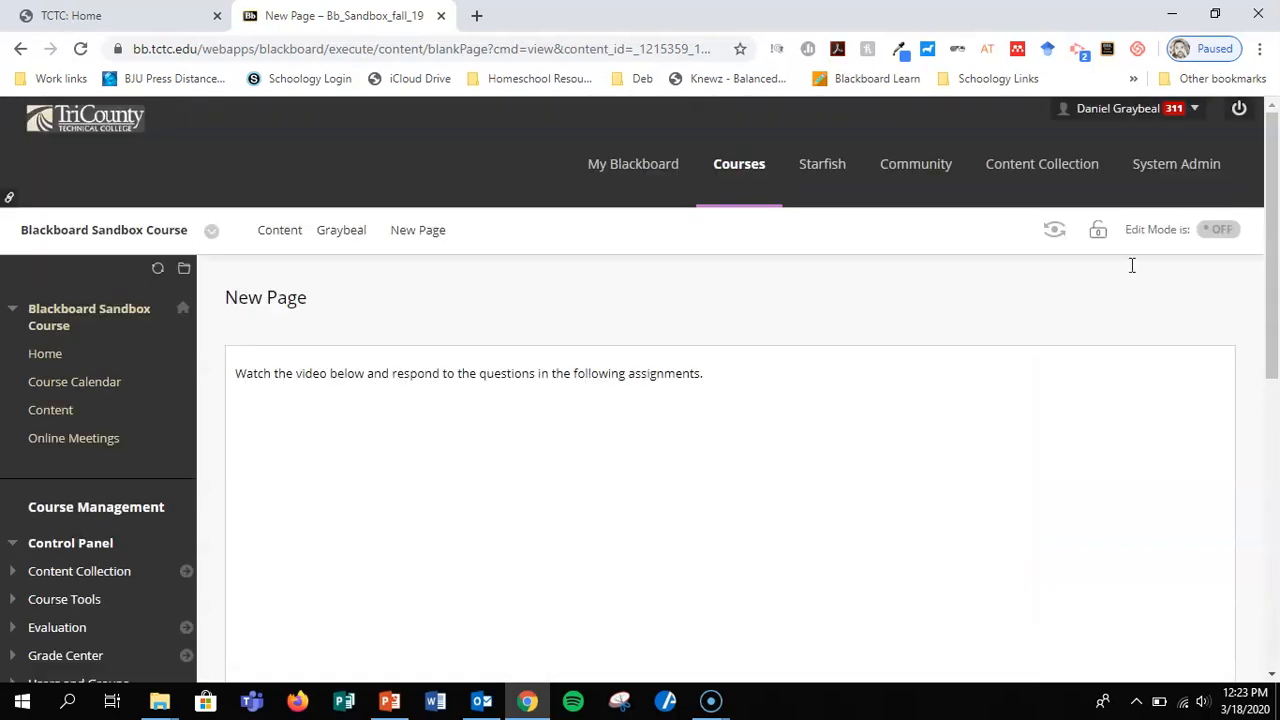
left_click(742, 166)
left_click(500, 450)
scroll(651, 455, "down", 2)
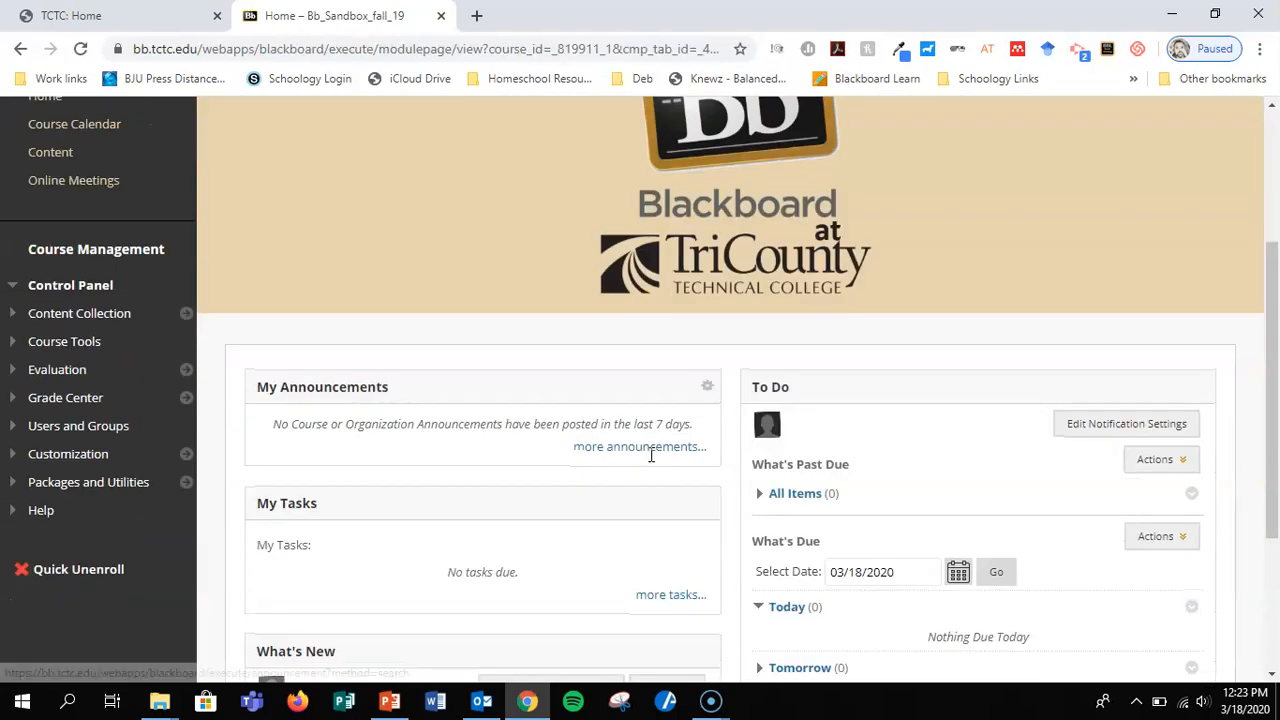
scroll(110, 320, "up", 1)
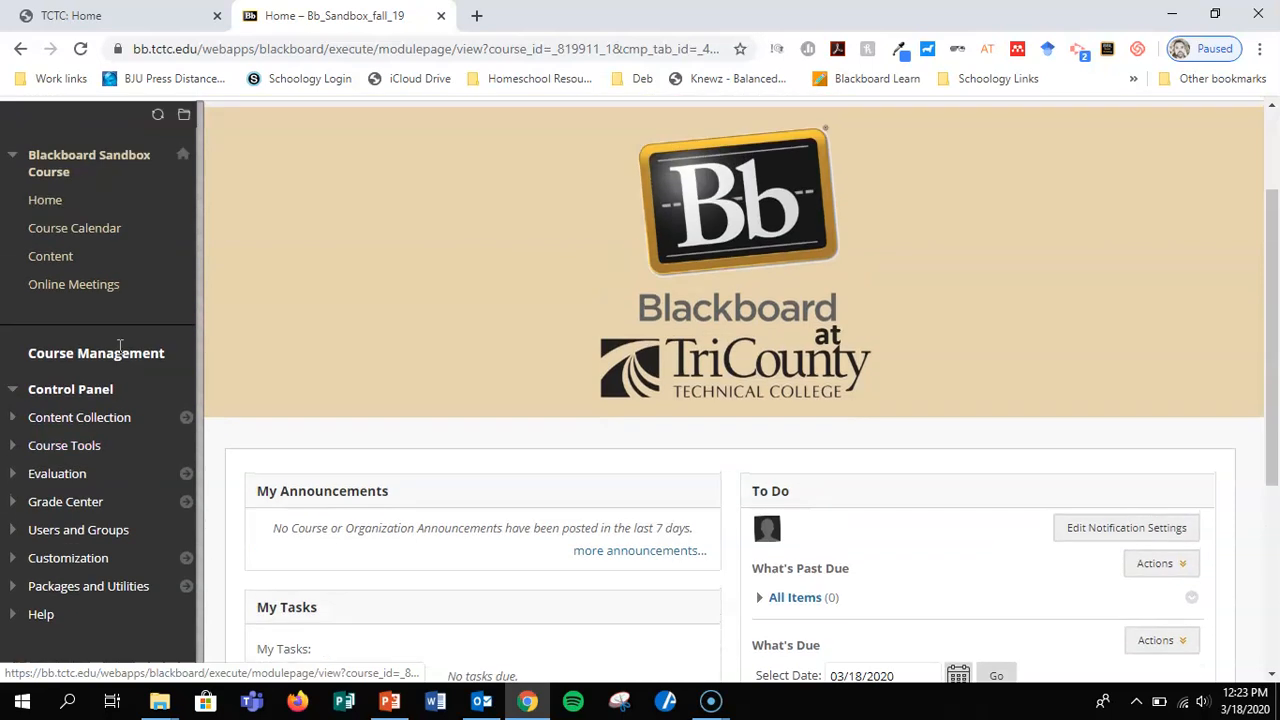
Open New Page in the instructor's own folder within the course content, and view the embedded video.
left_click(62, 256)
scroll(517, 443, "down", 4)
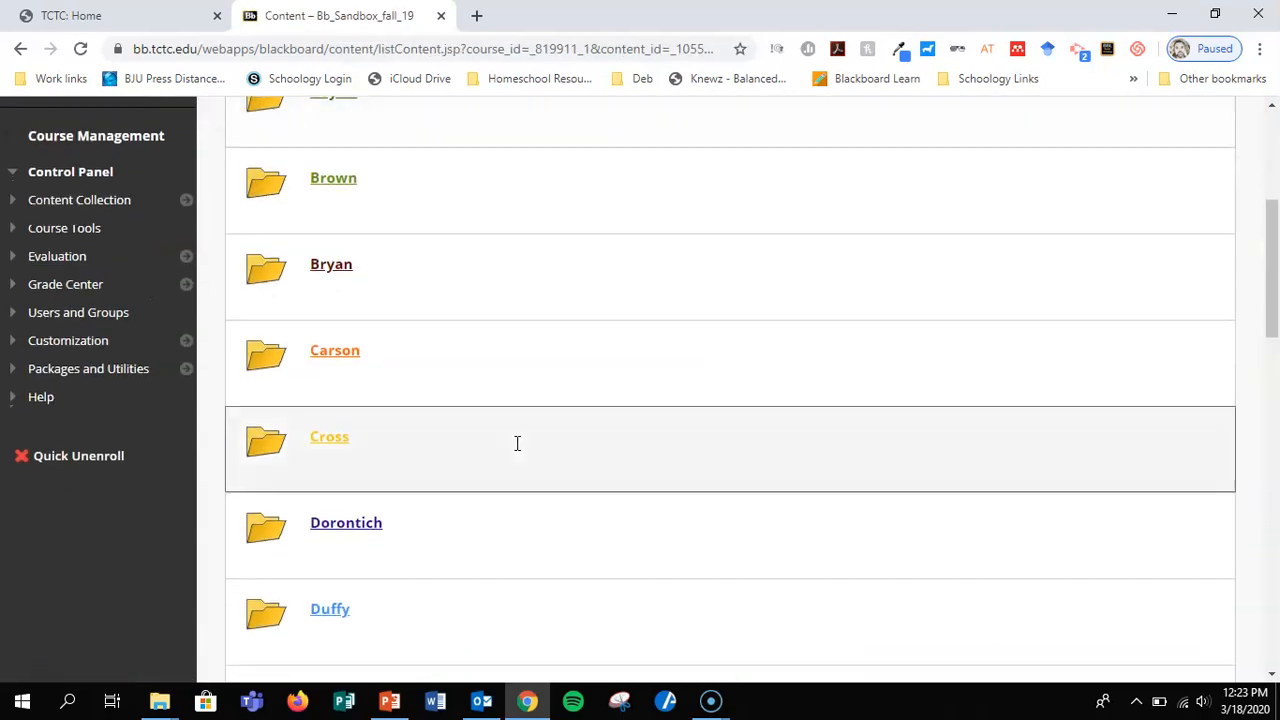
scroll(517, 443, "down", 4)
left_click(358, 487)
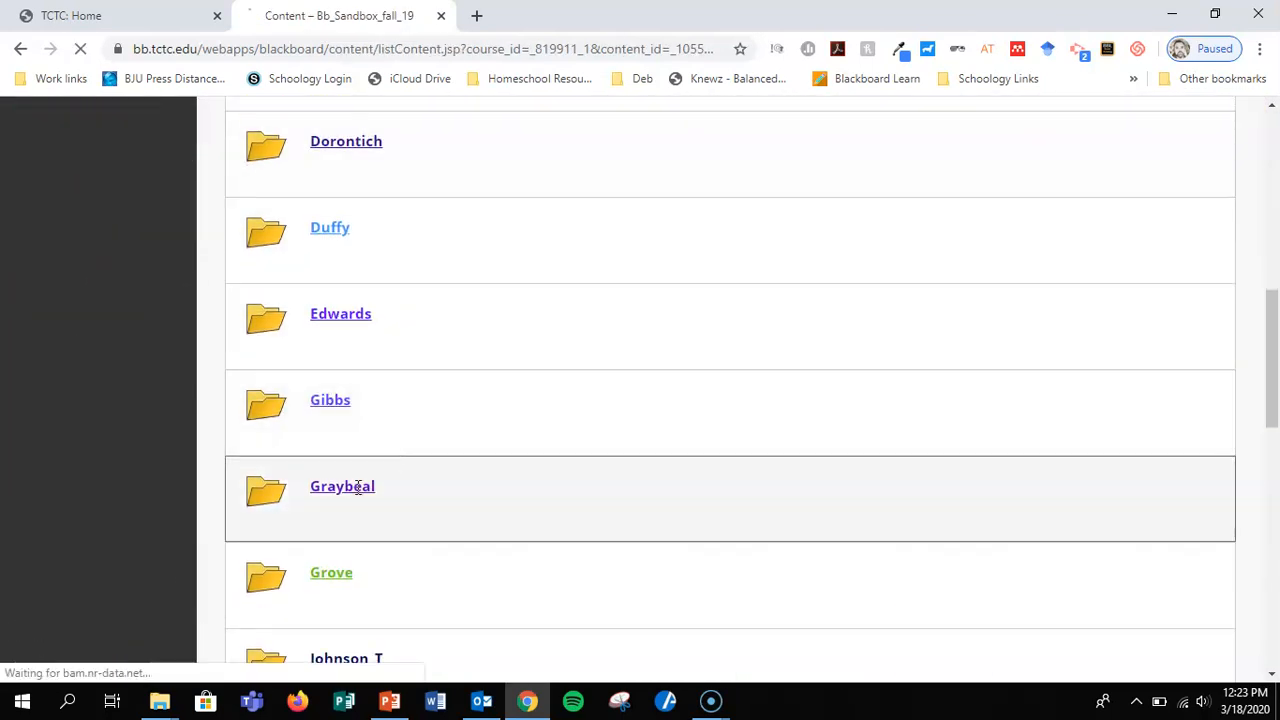
scroll(797, 451, "down", 2)
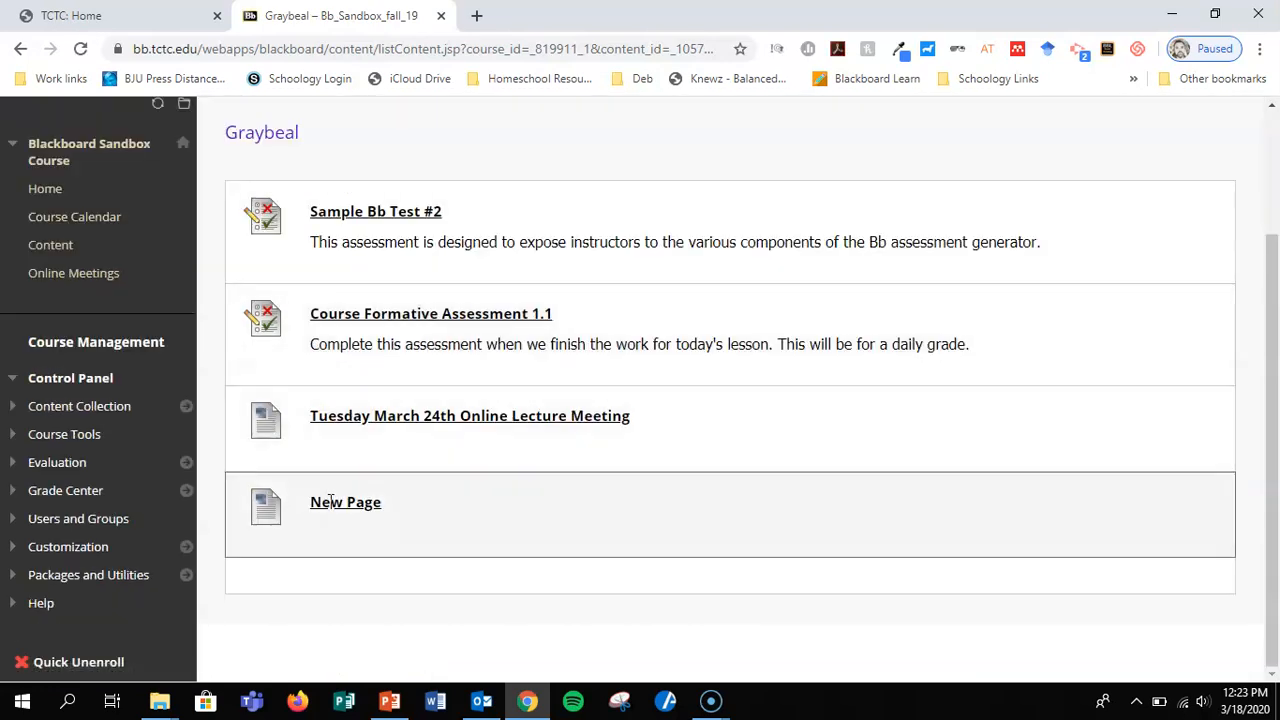
left_click(330, 502)
scroll(691, 409, "down", 6)
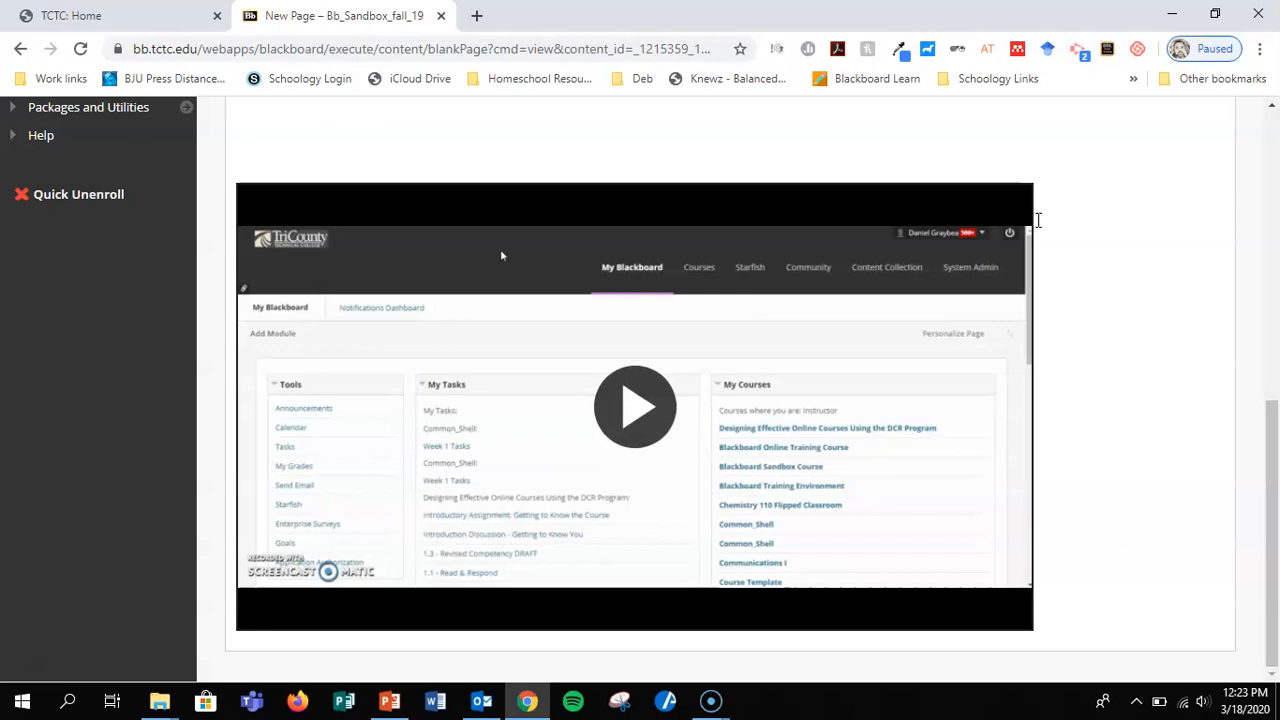
Go to portal.microsoft.com in a new tab, enter Office 365, and sign out of the Microsoft account.
left_click(476, 15)
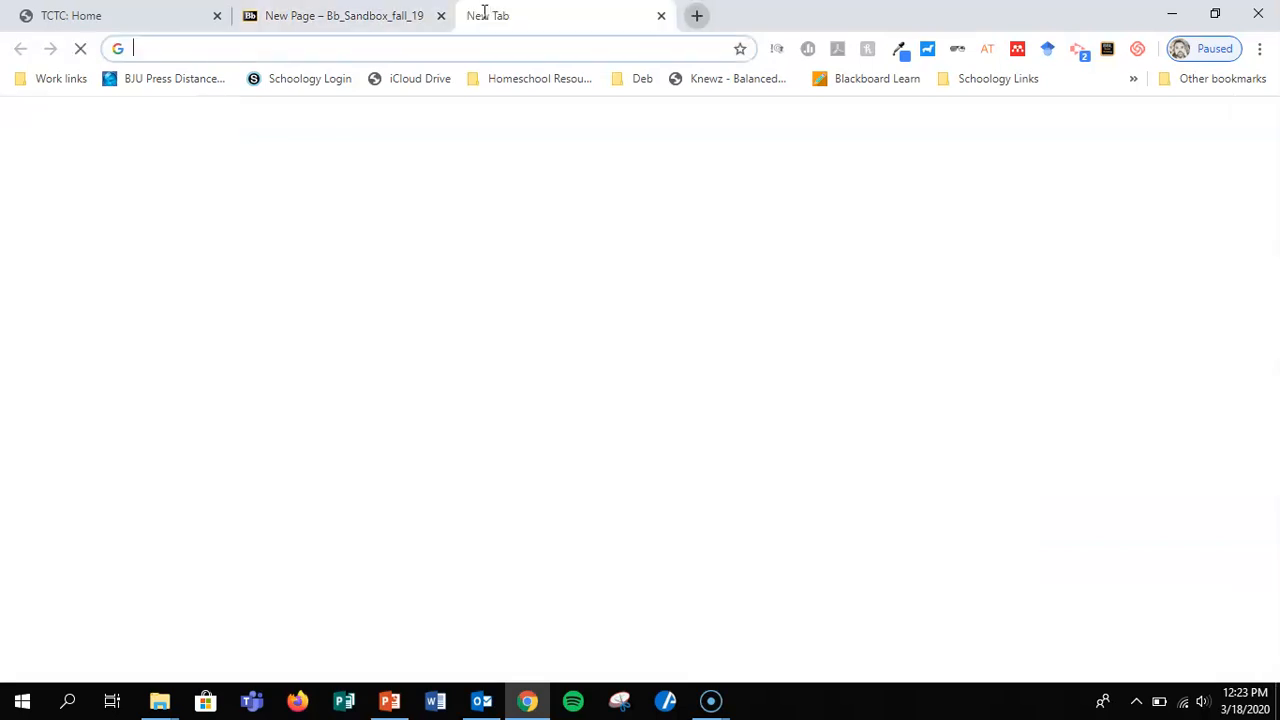
type("portal.microsoft.com")
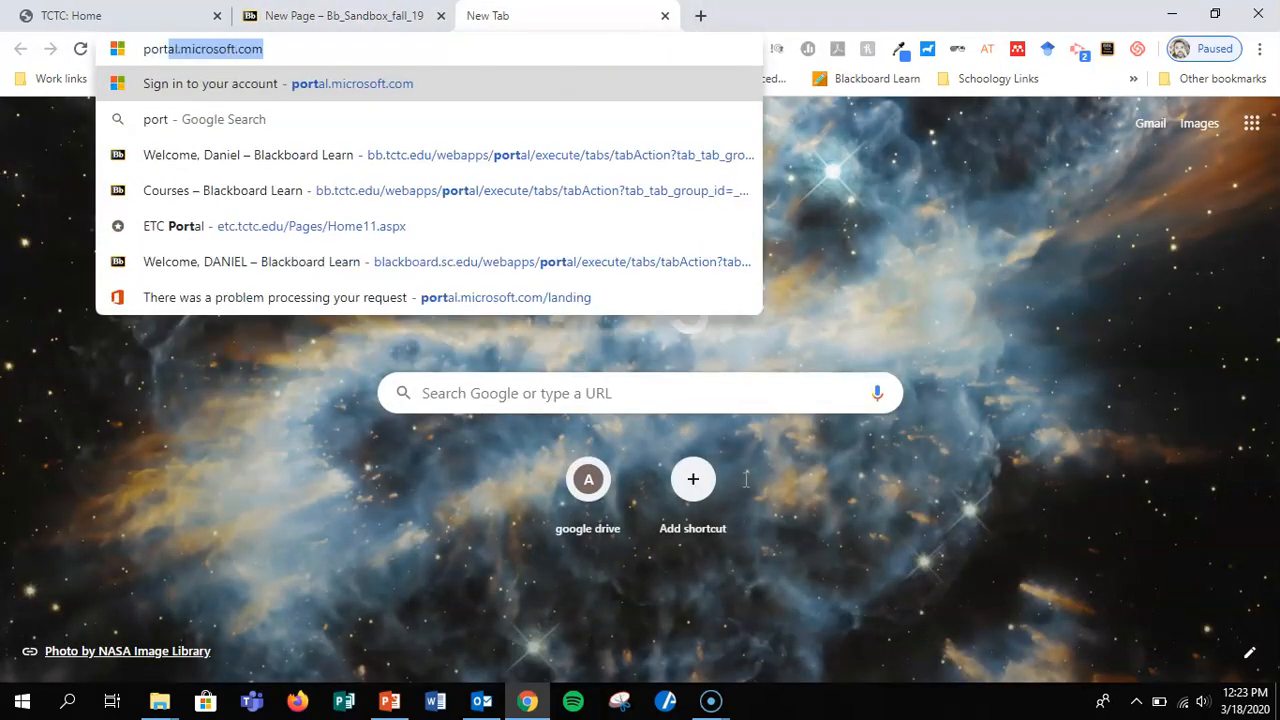
key("Return")
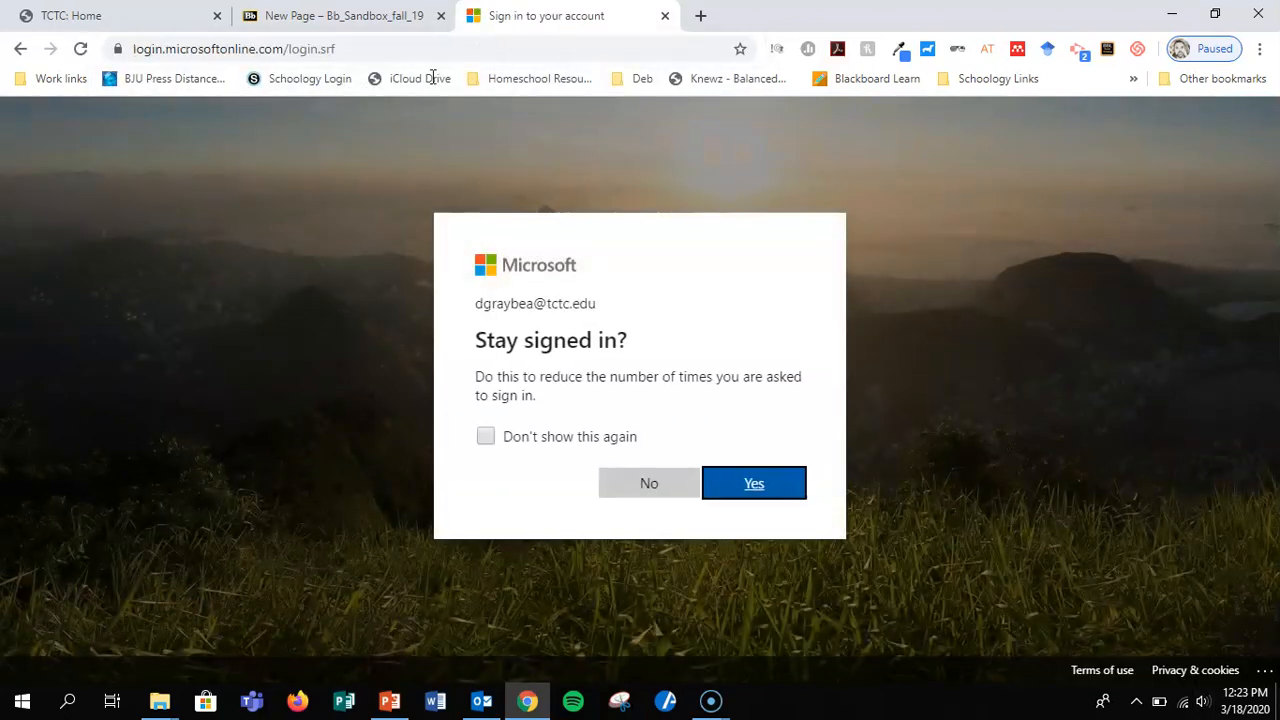
left_click(326, 15)
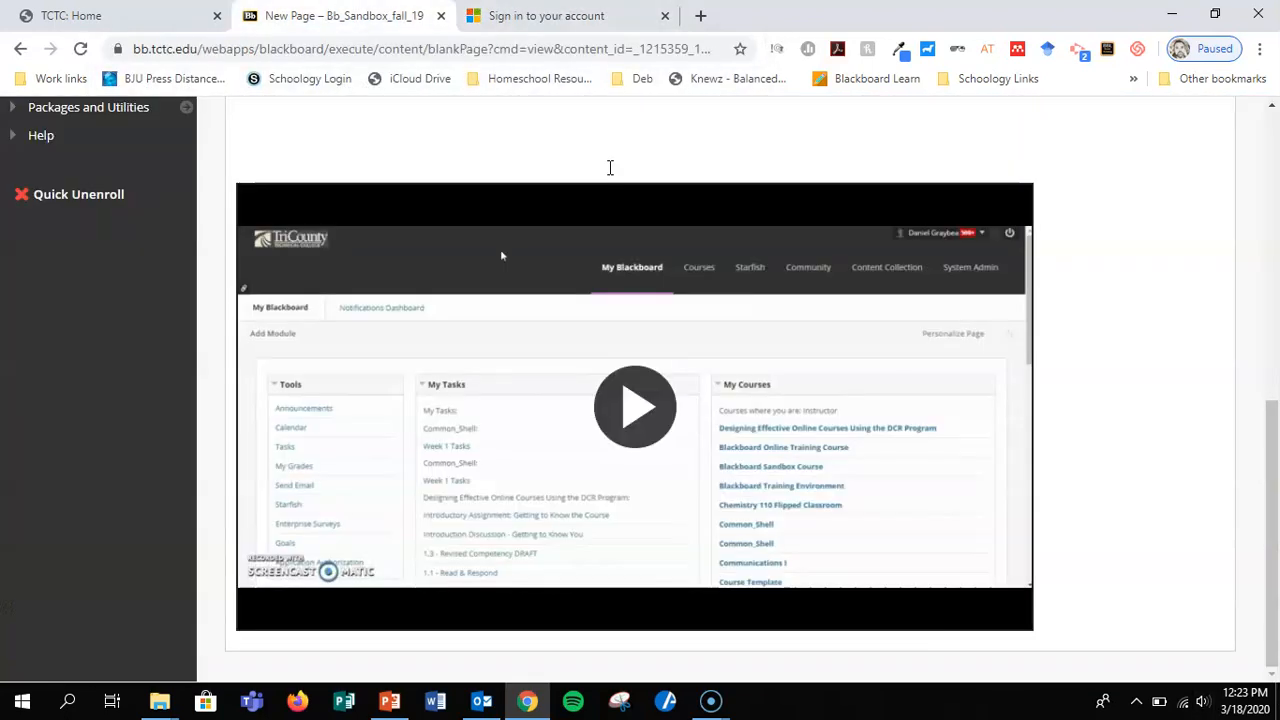
left_click(585, 10)
left_click(680, 488)
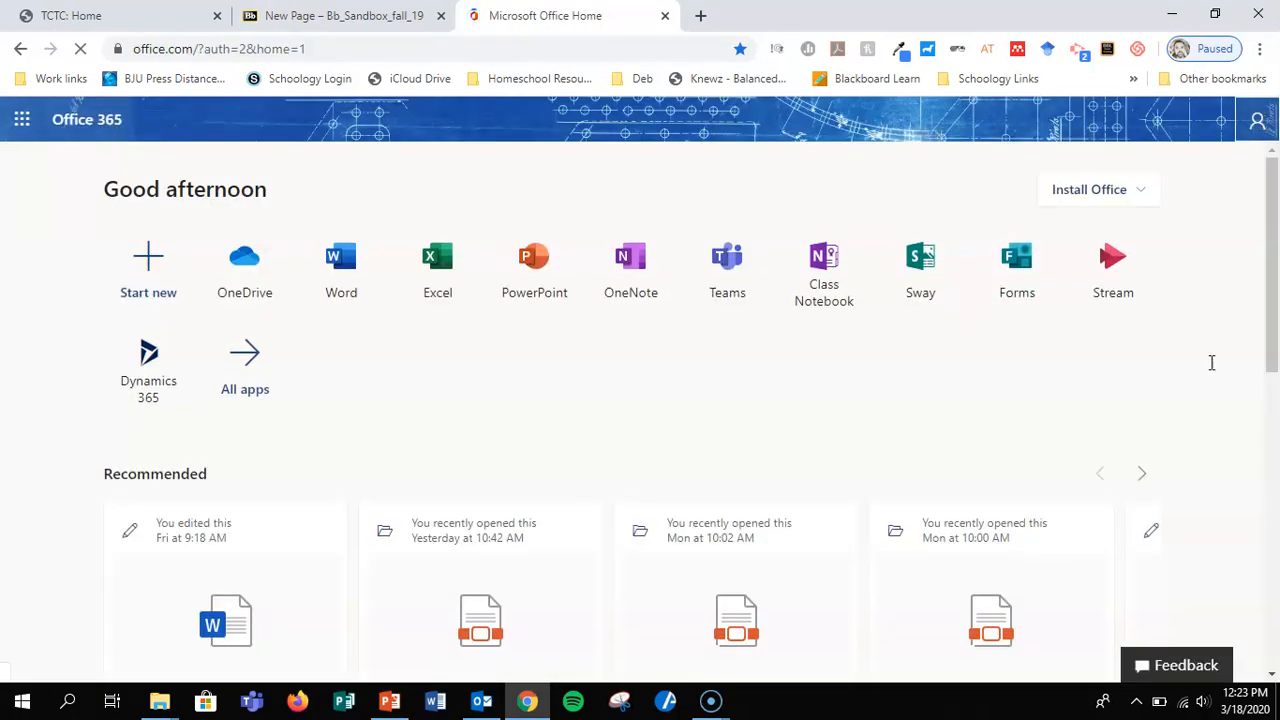
left_click(1257, 120)
left_click(1138, 311)
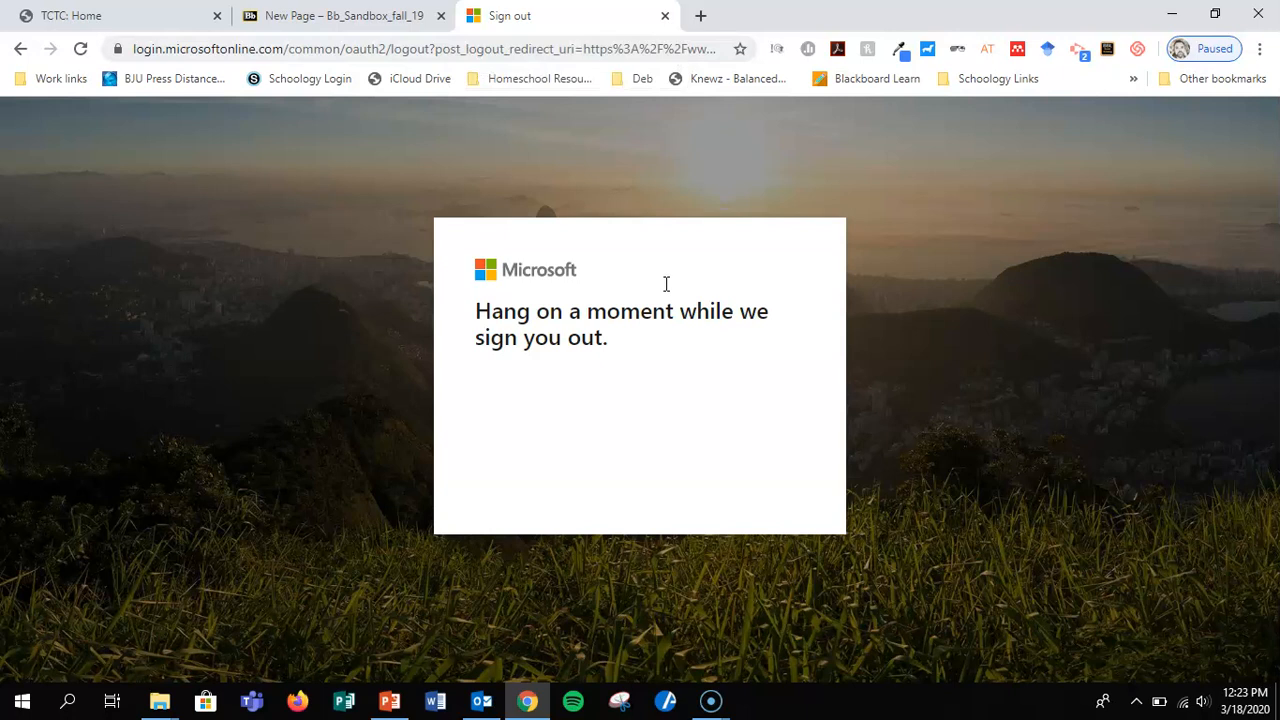
Return to the Blackboard course page, close it, and load bb.tctc.edu in a new tab.
left_click(333, 15)
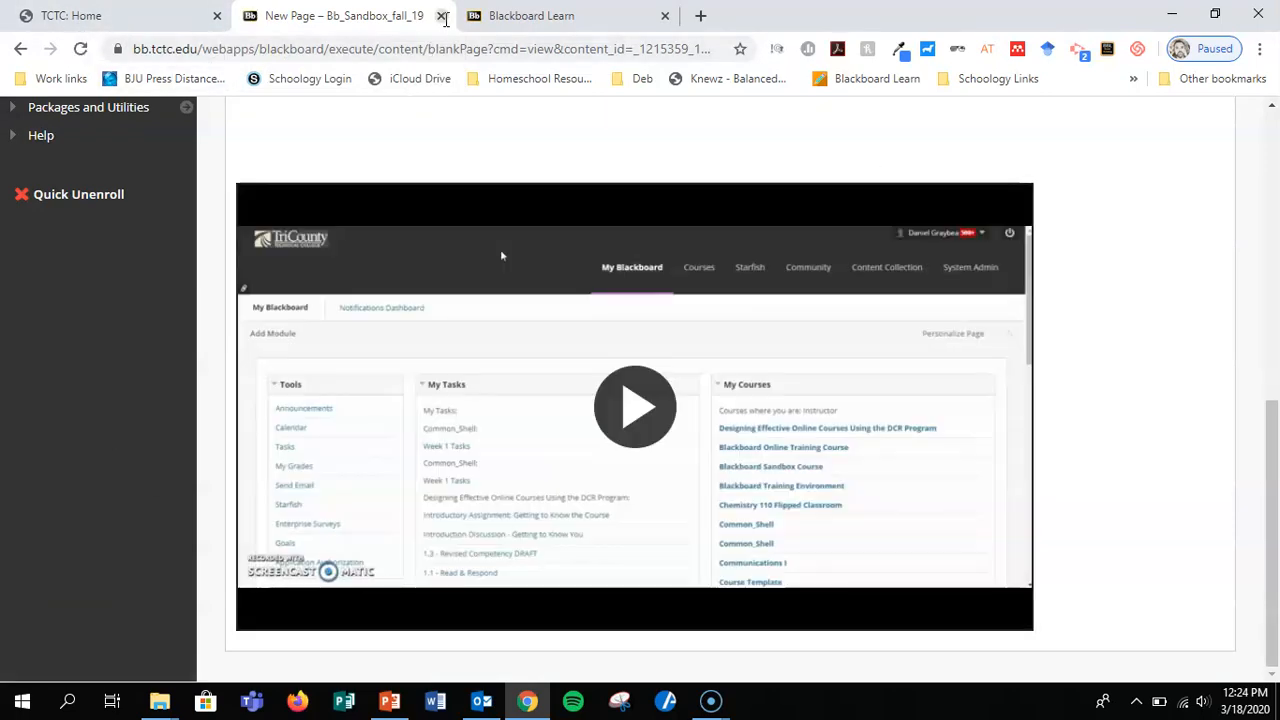
left_click(442, 16)
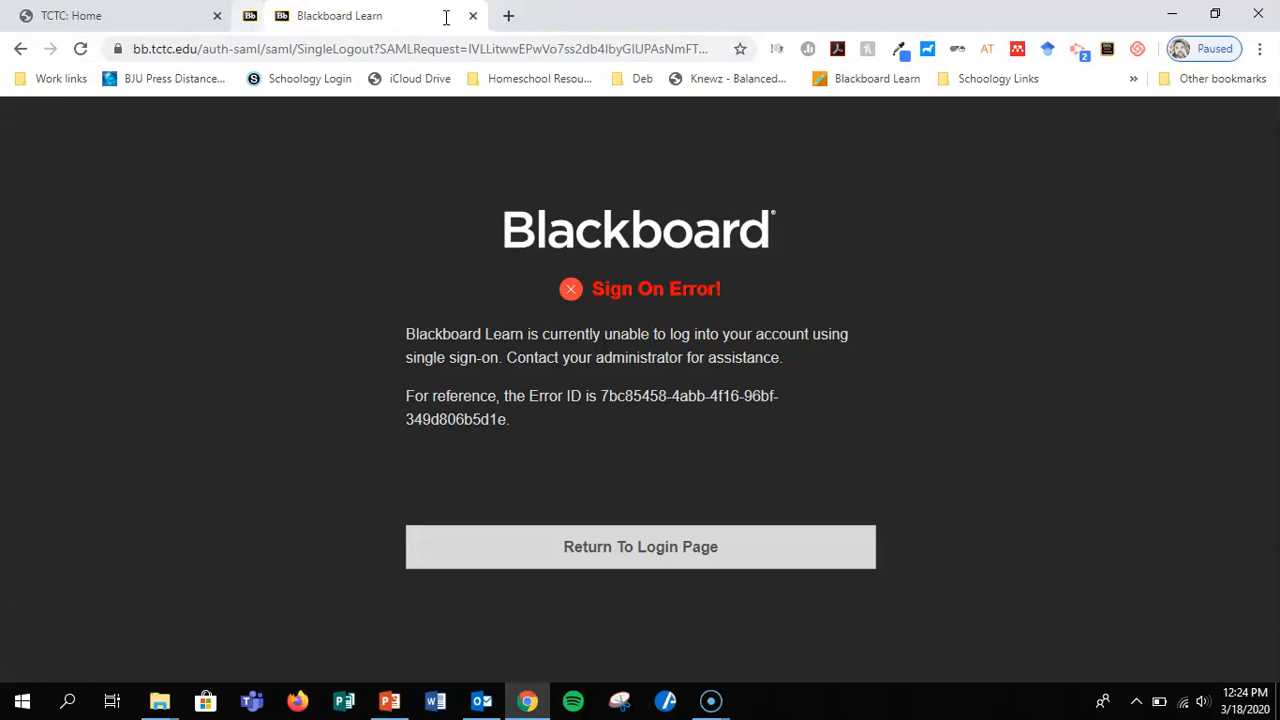
left_click(468, 13)
type("bb.tctc.ed")
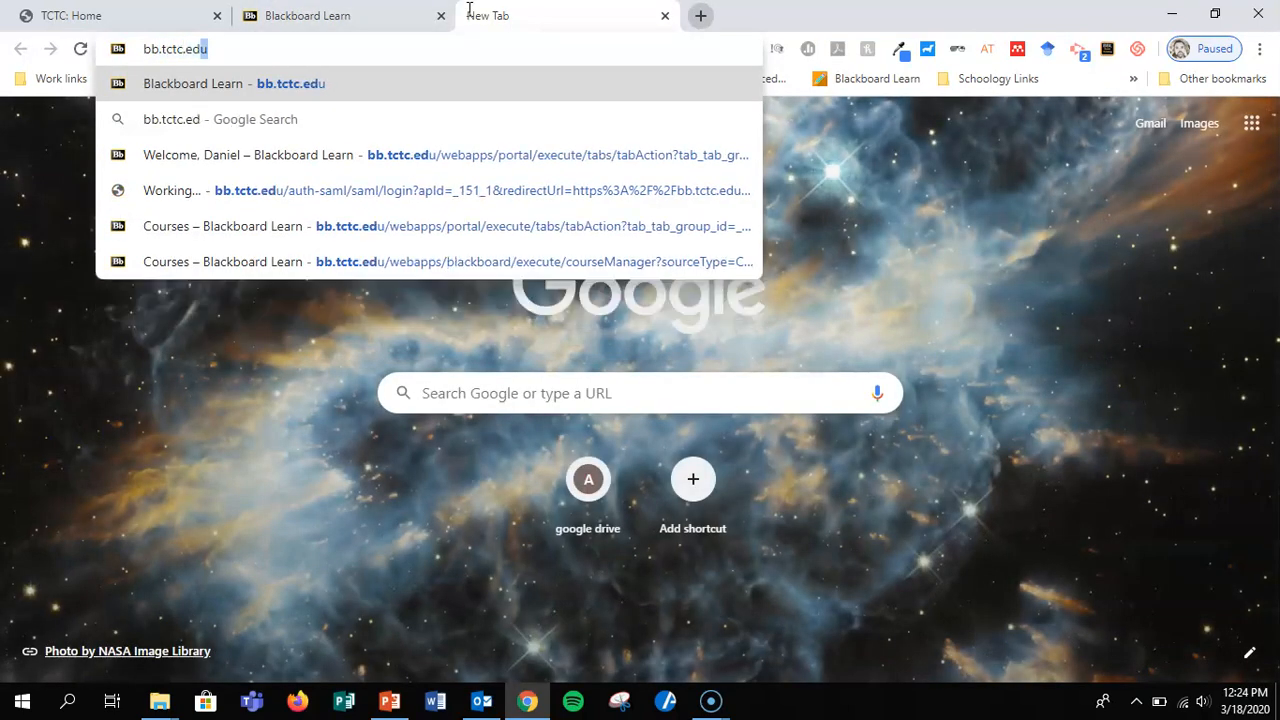
key("Return")
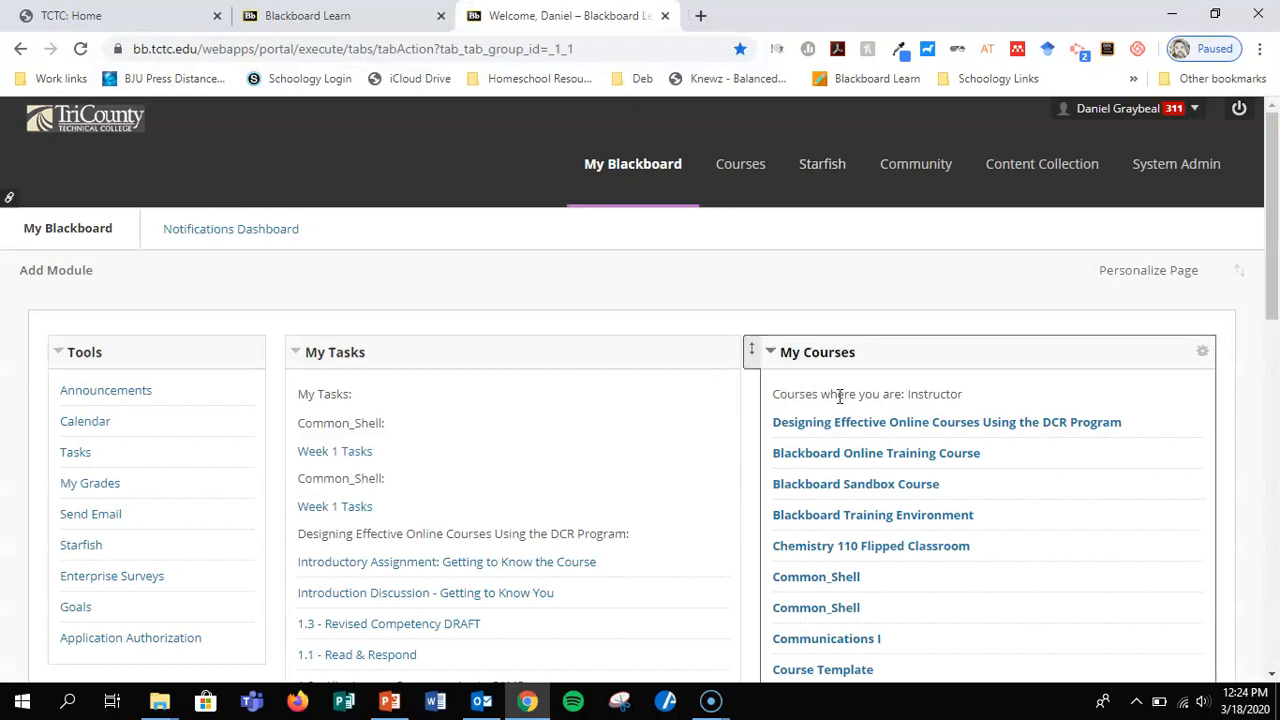
Open Blackboard Sandbox Course, go to New Page in the instructor's content folder, and bring the embedded video into view.
left_click(740, 164)
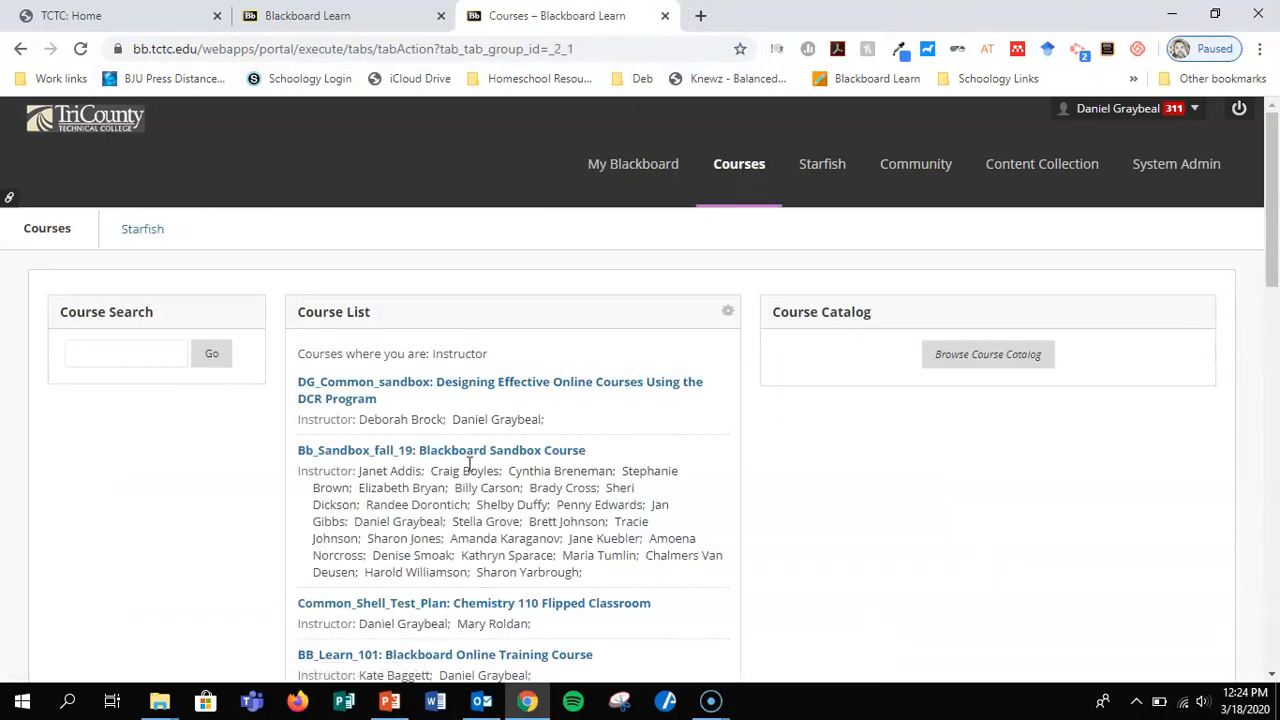
left_click(466, 450)
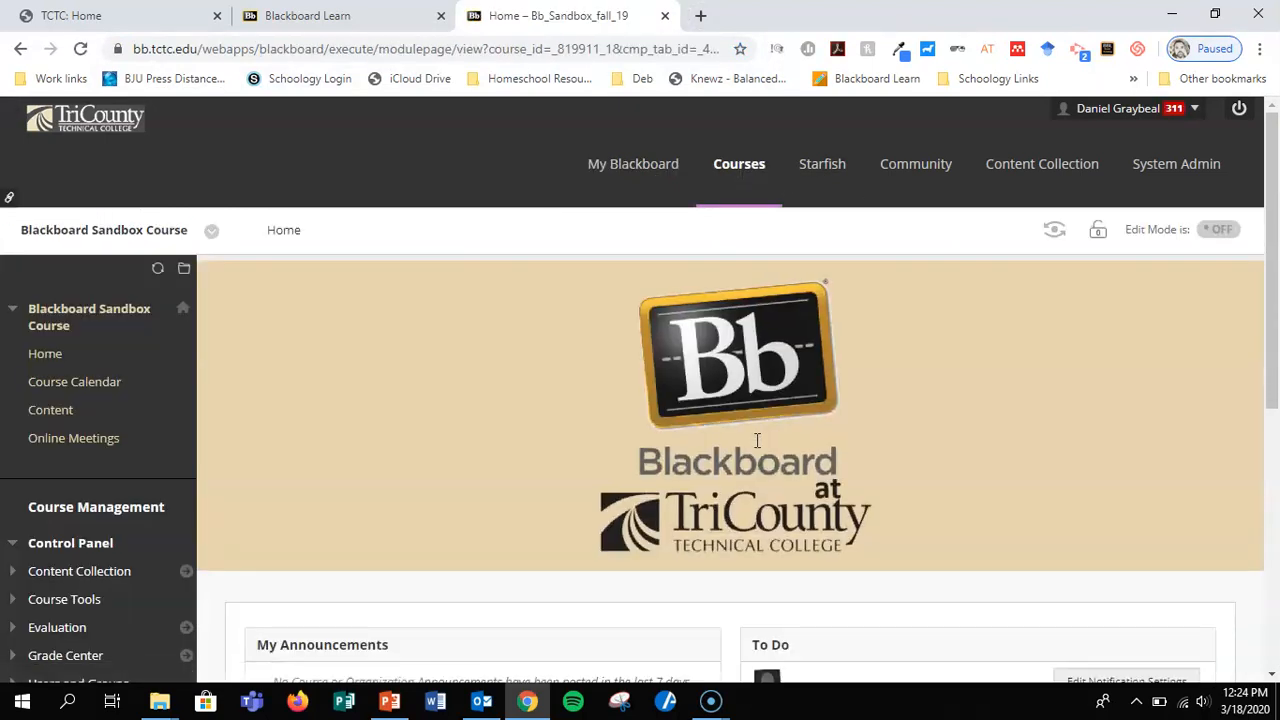
left_click(111, 410)
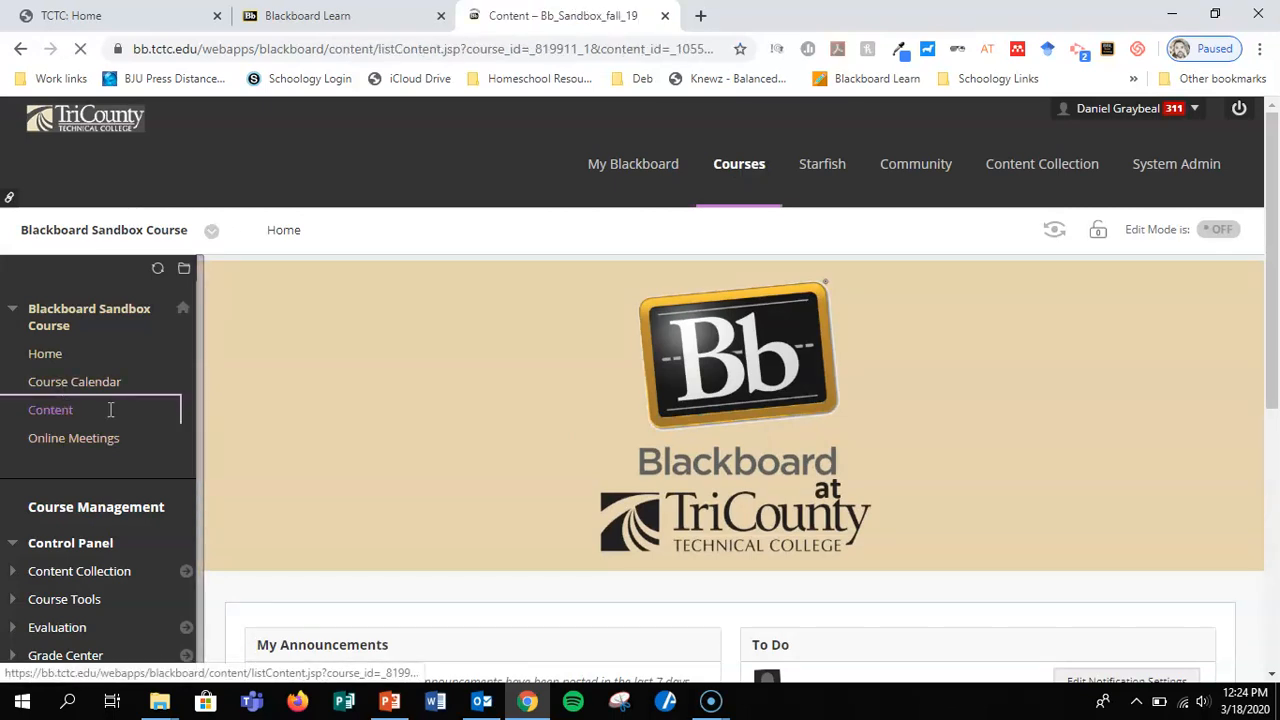
scroll(706, 417, "down", 9)
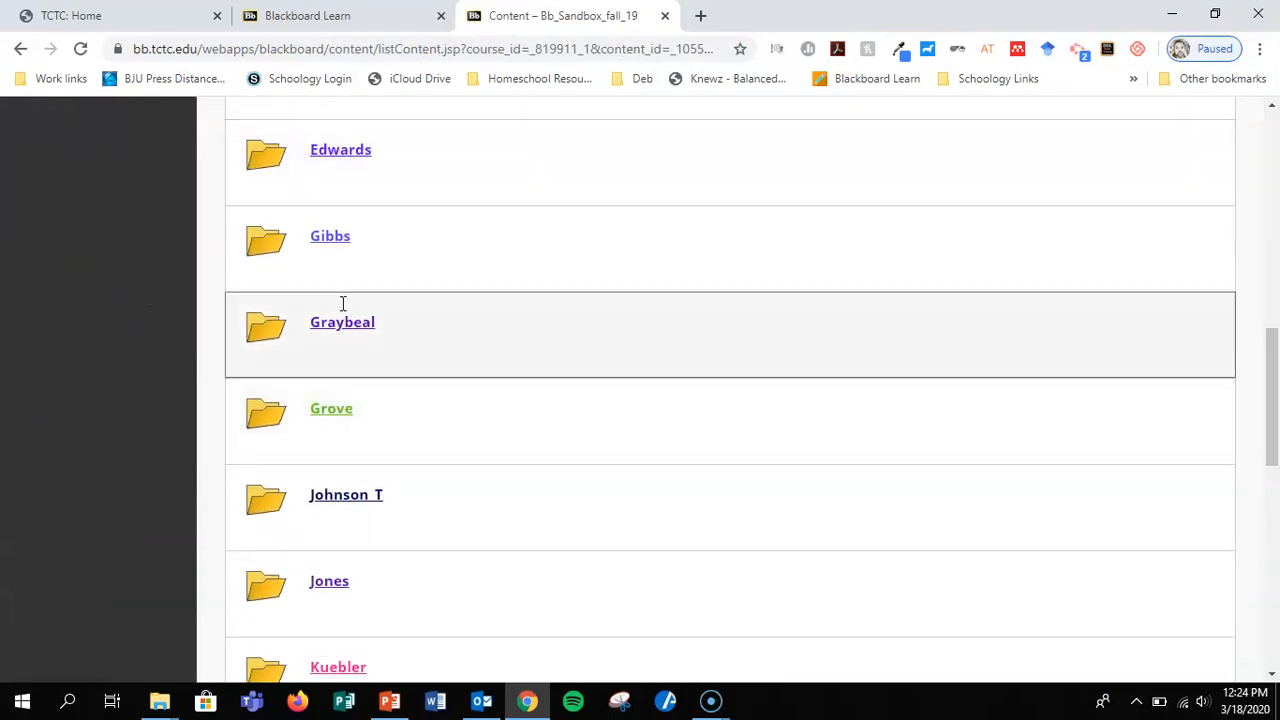
left_click(342, 322)
scroll(629, 394, "down", 2)
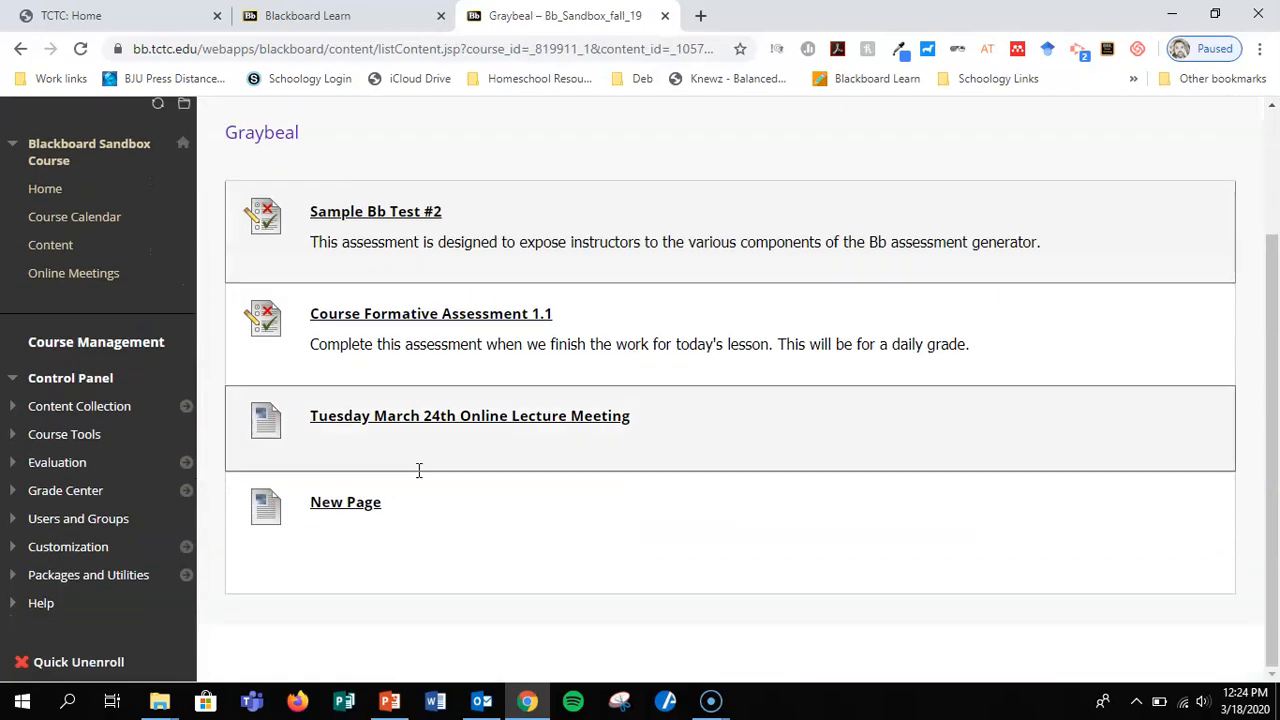
left_click(372, 502)
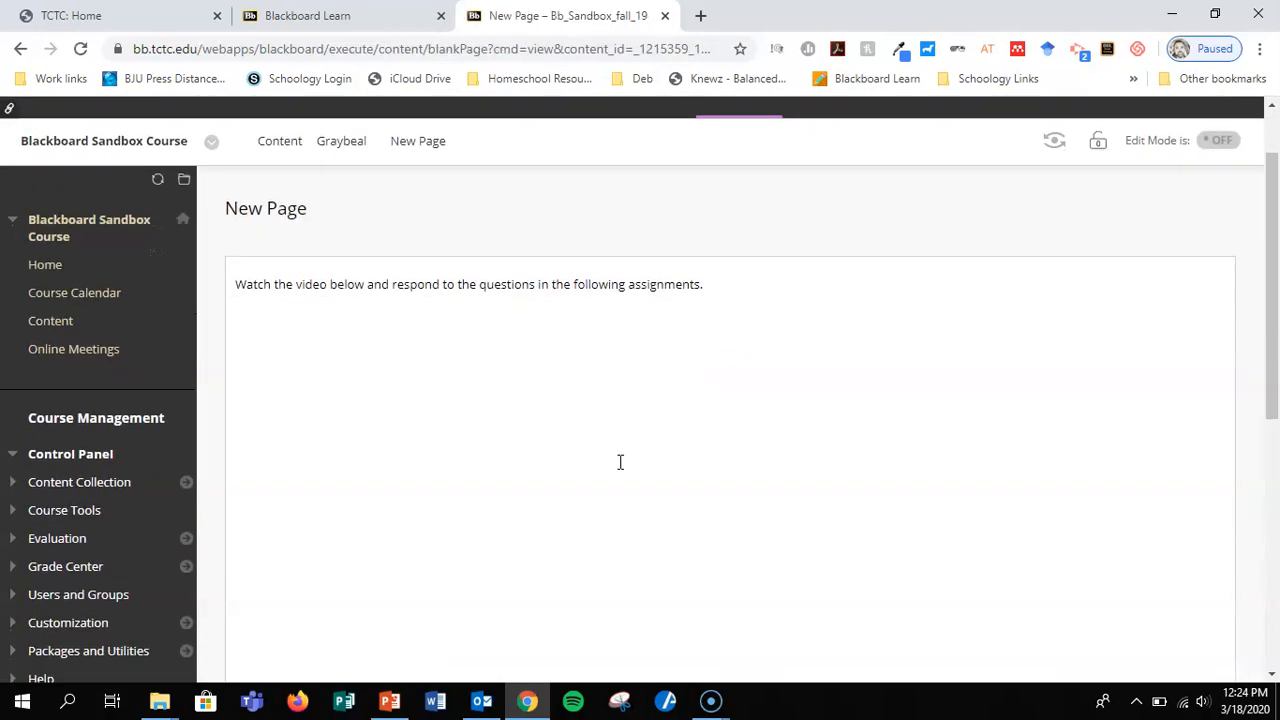
scroll(620, 462, "down", 5)
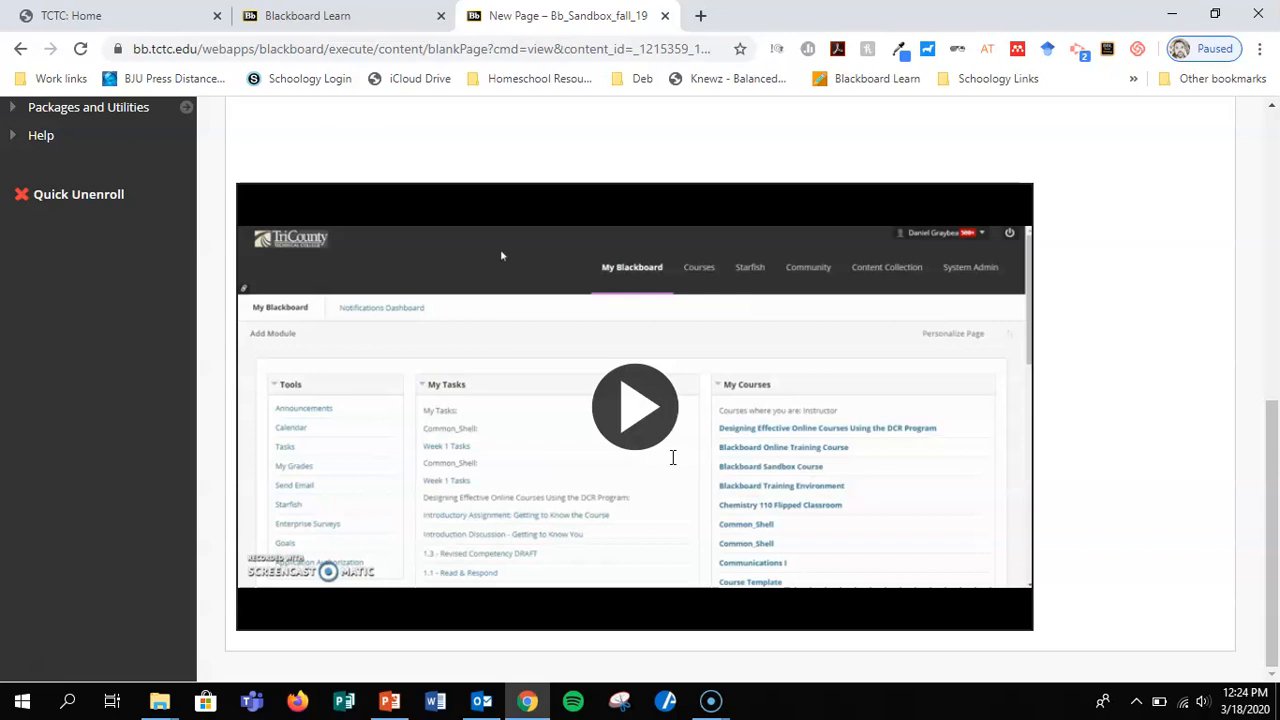
Play the embedded video on the page and mute its sound.
left_click(652, 405)
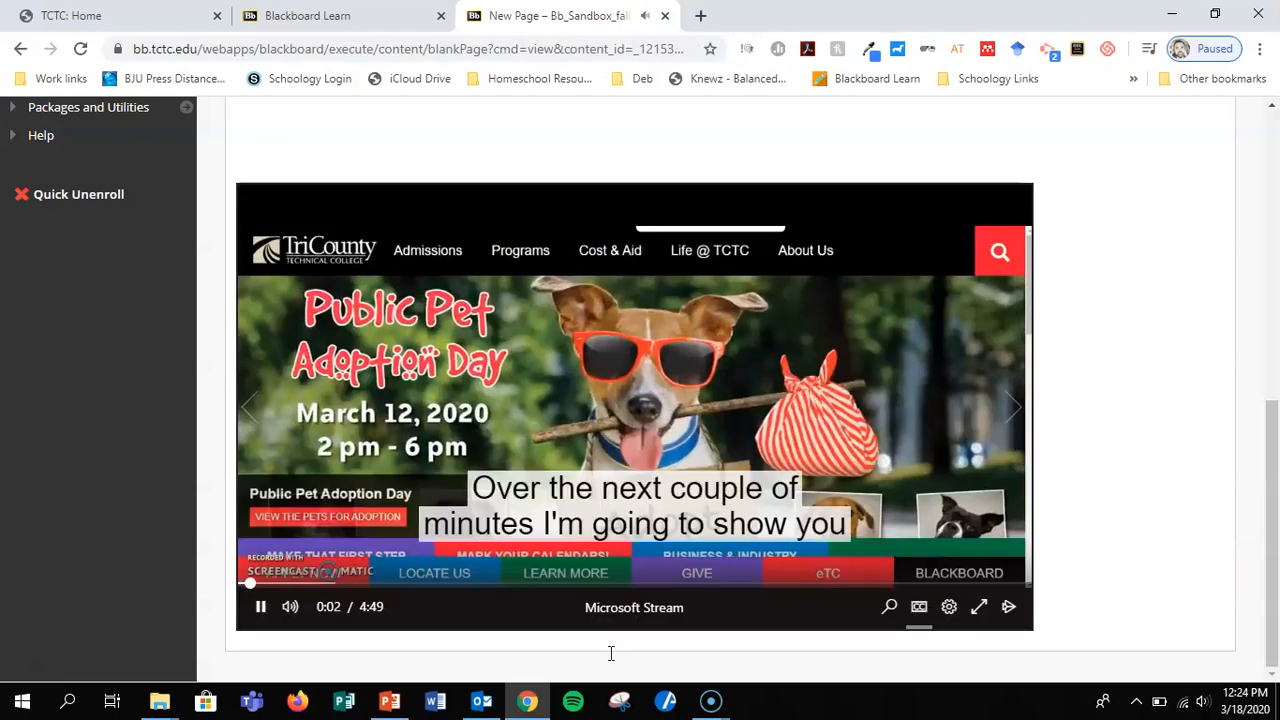
mouse_move(290, 606)
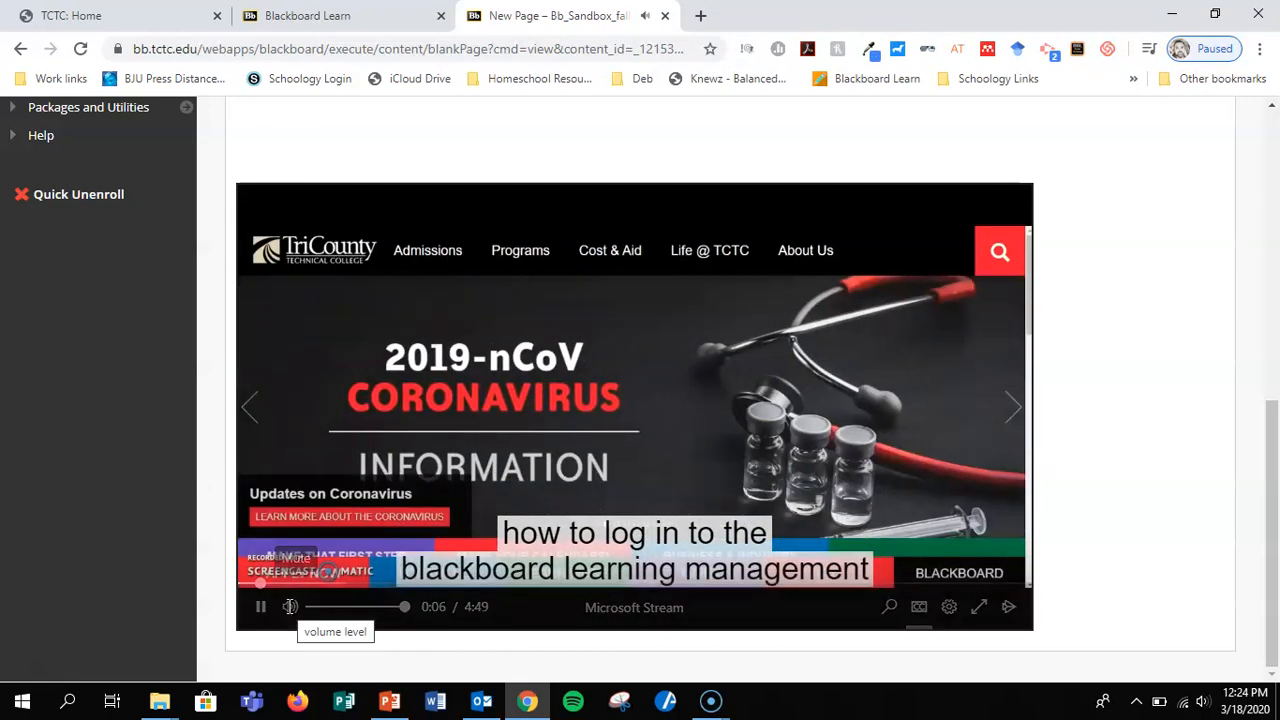
left_click(290, 606)
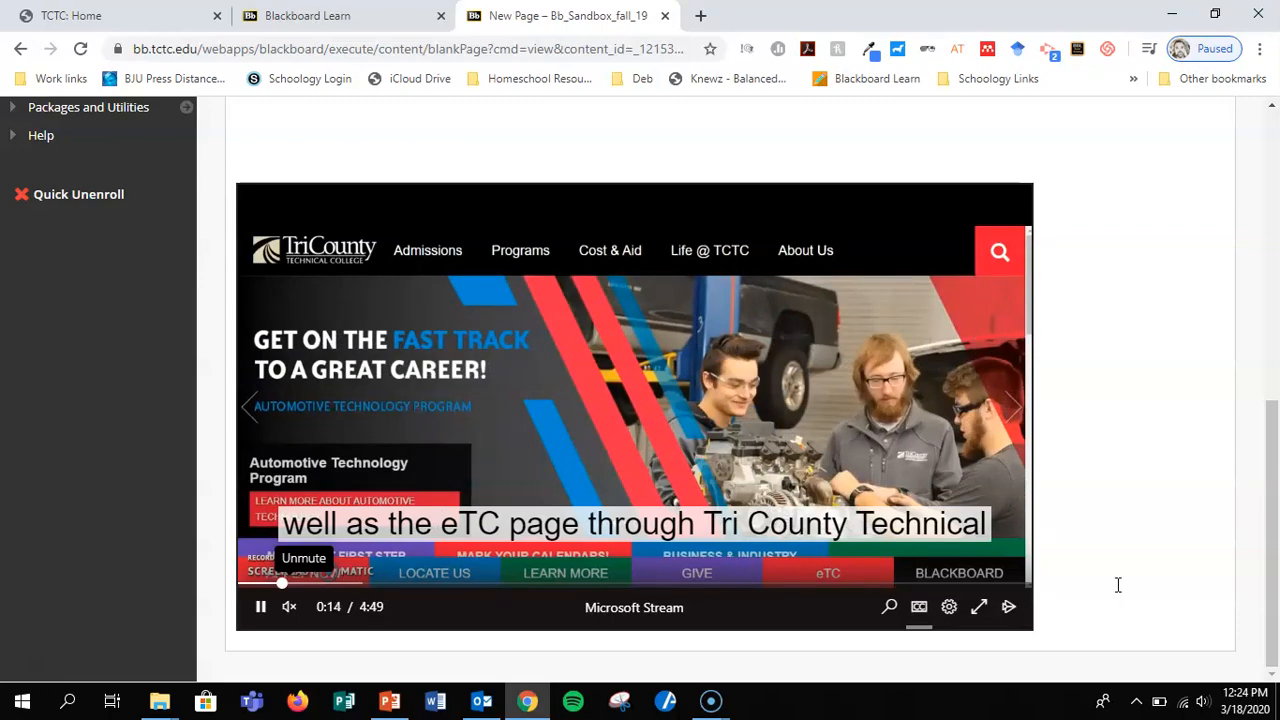
View the playing video in full screen, return to the page, and pause it to review the page layout.
left_click(979, 606)
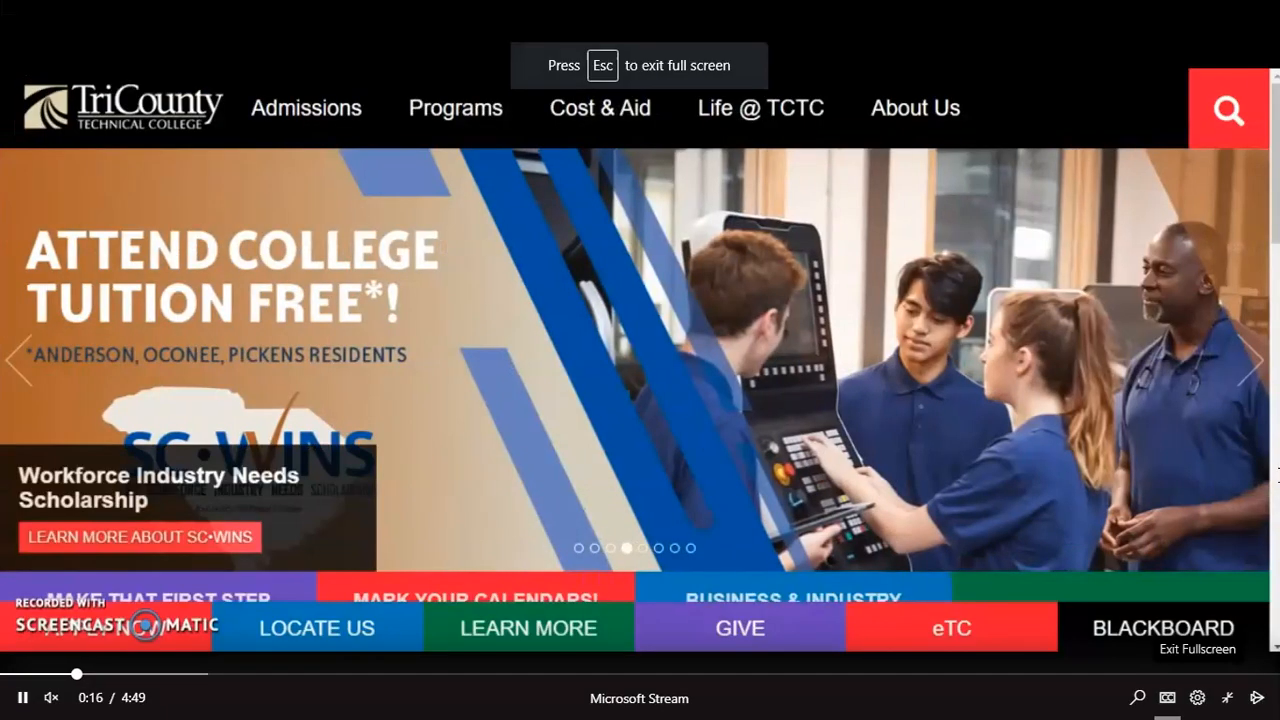
left_click(1229, 697)
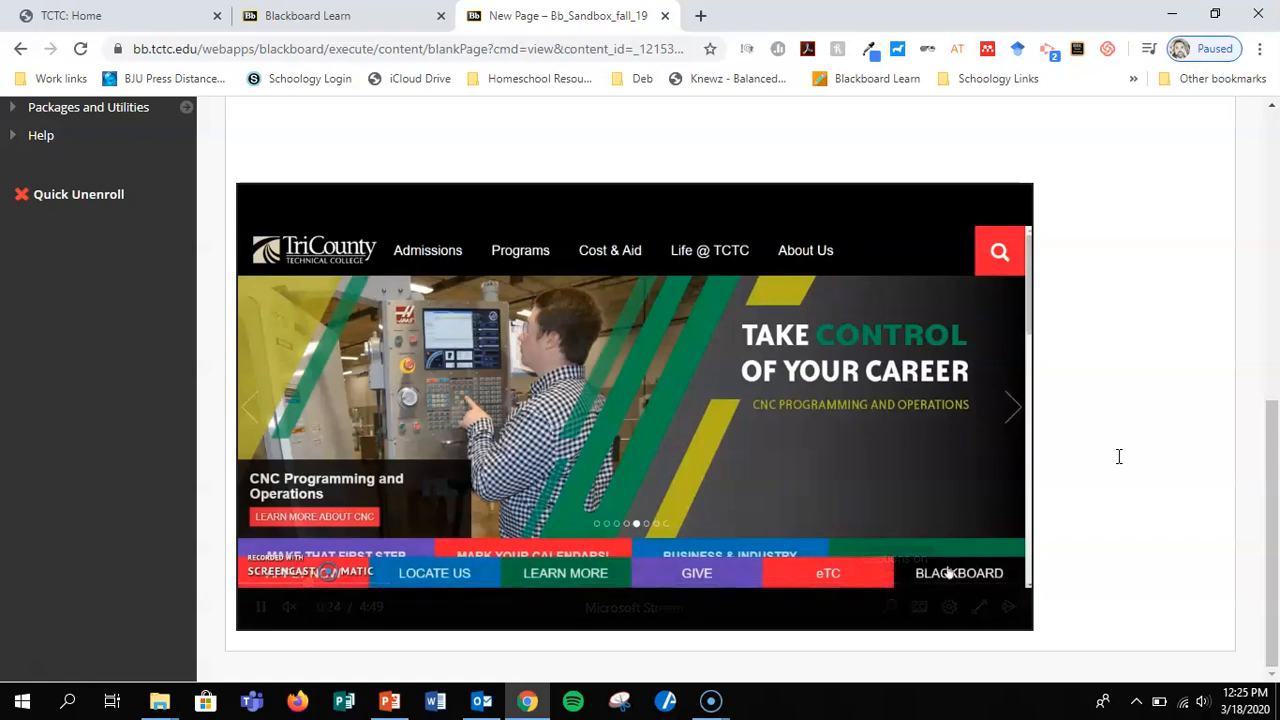
left_click(259, 606)
scroll(1099, 343, "up", 5)
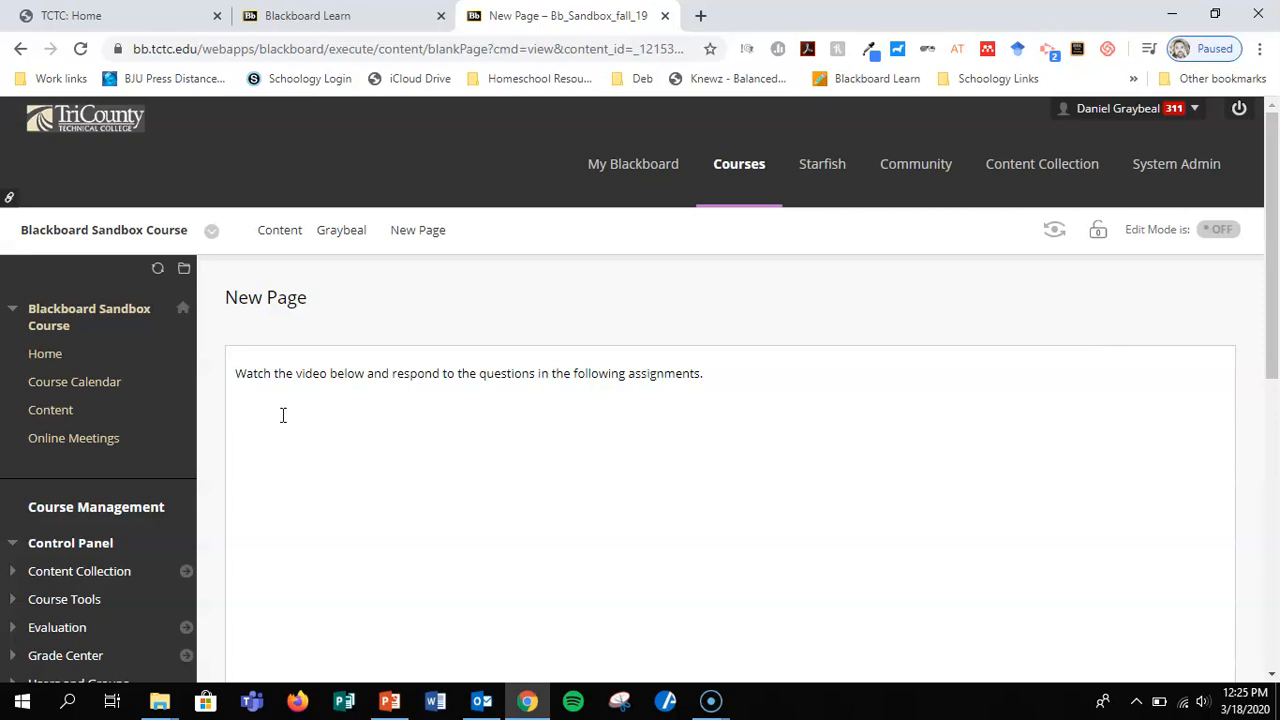
scroll(1106, 534, "down", 4)
scroll(1106, 534, "up", 4)
Switch to the Tri-County Technical College home page and open the coronavirus information from the banner slideshow.
left_click(167, 18)
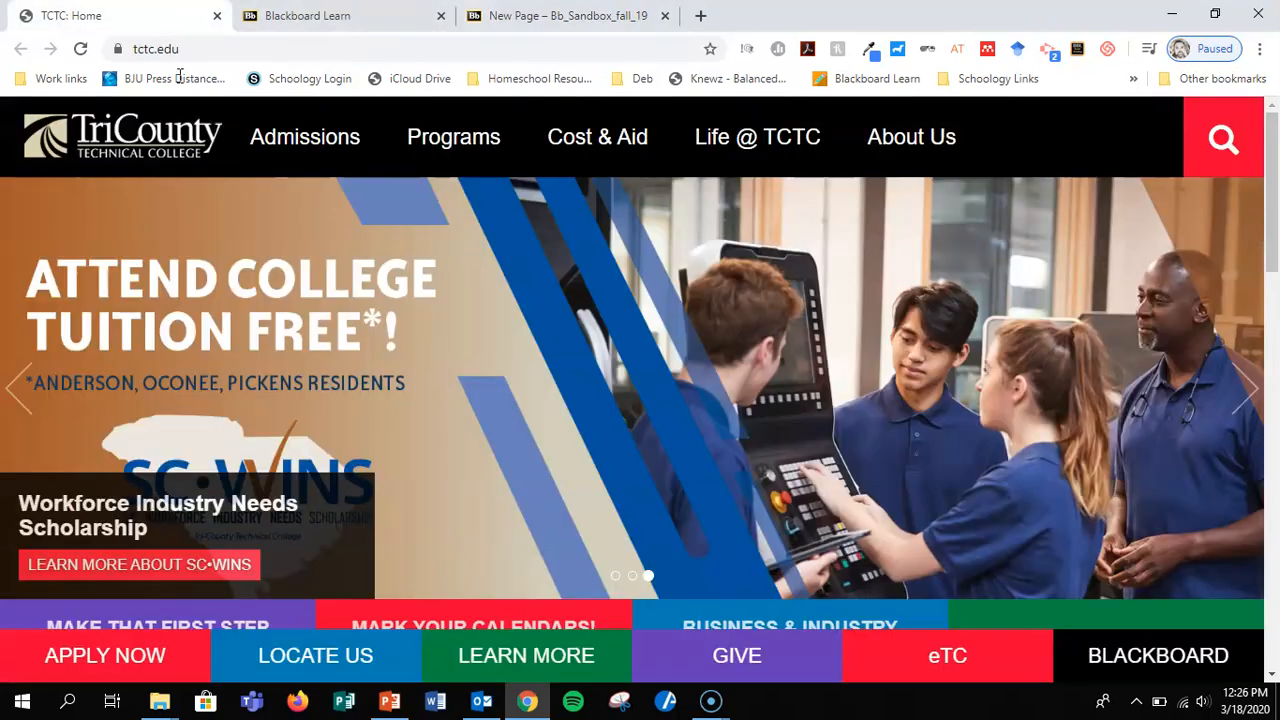
scroll(537, 346, "down", 15)
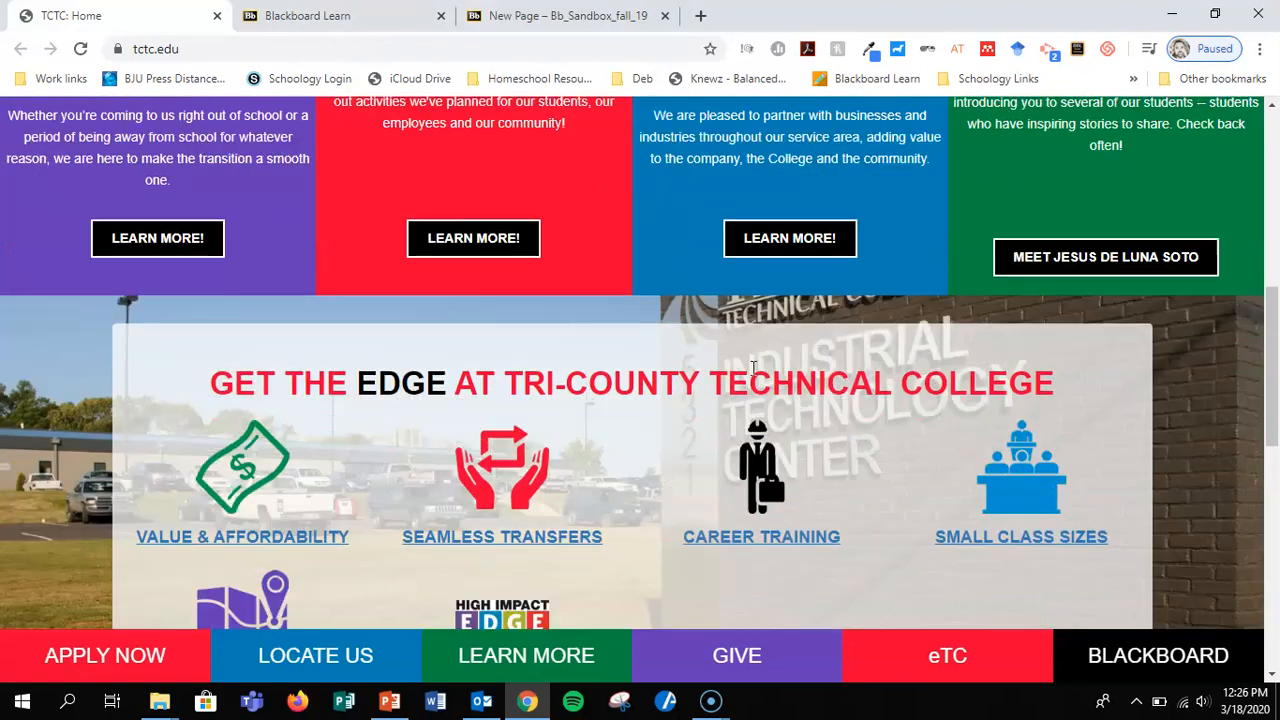
scroll(754, 368, "down", 3)
scroll(754, 368, "up", 15)
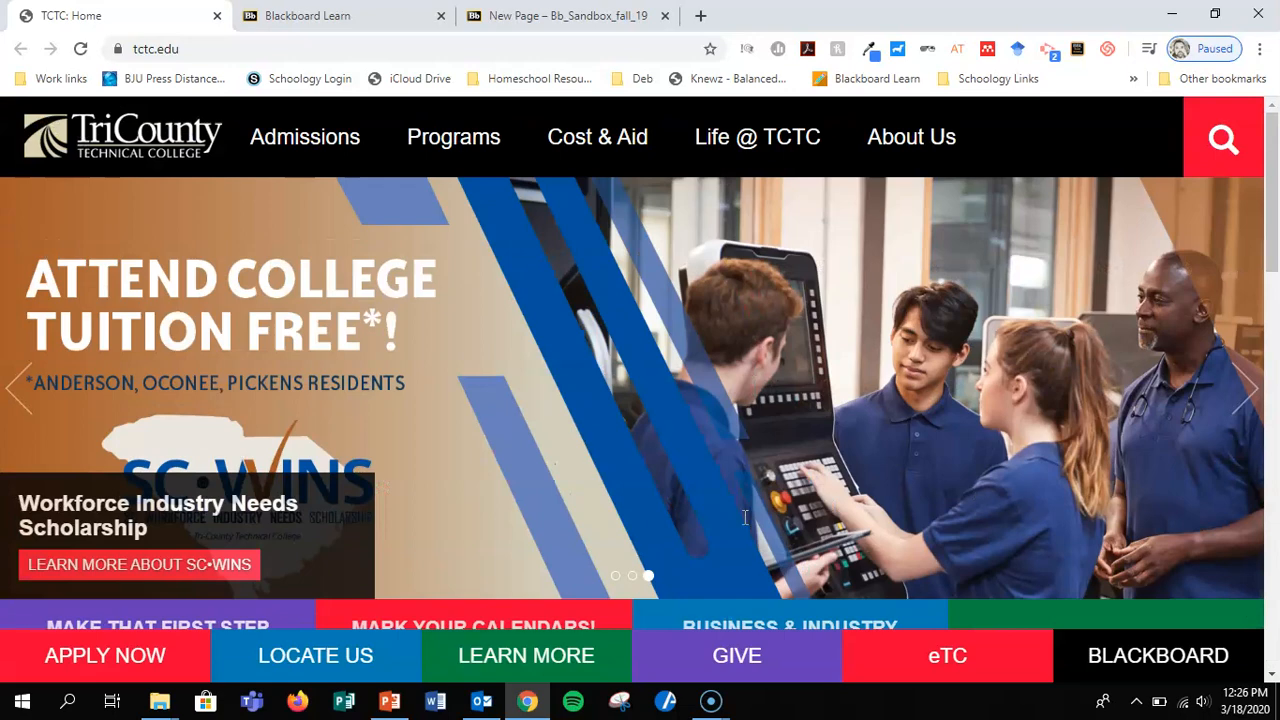
left_click(616, 576)
left_click(232, 562)
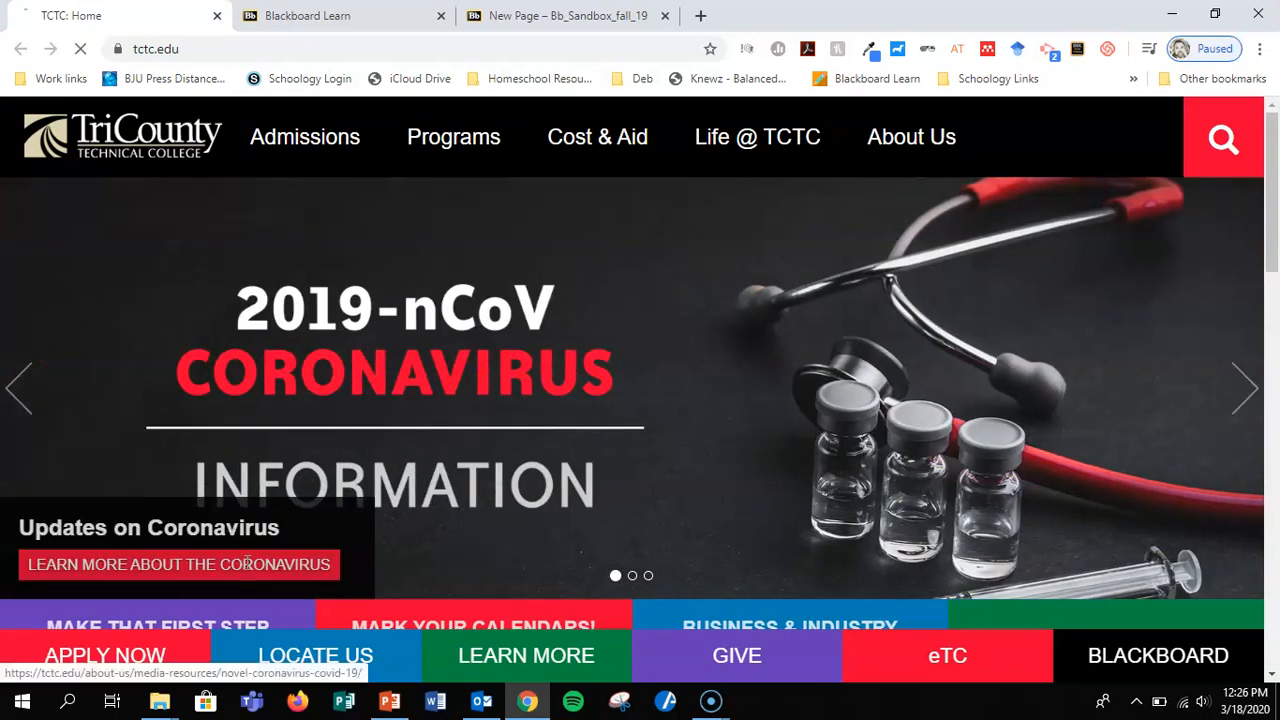
Look through the College Measures and Updates sections of the Novel Coronavirus (COVID-19) page.
scroll(715, 351, "down", 3)
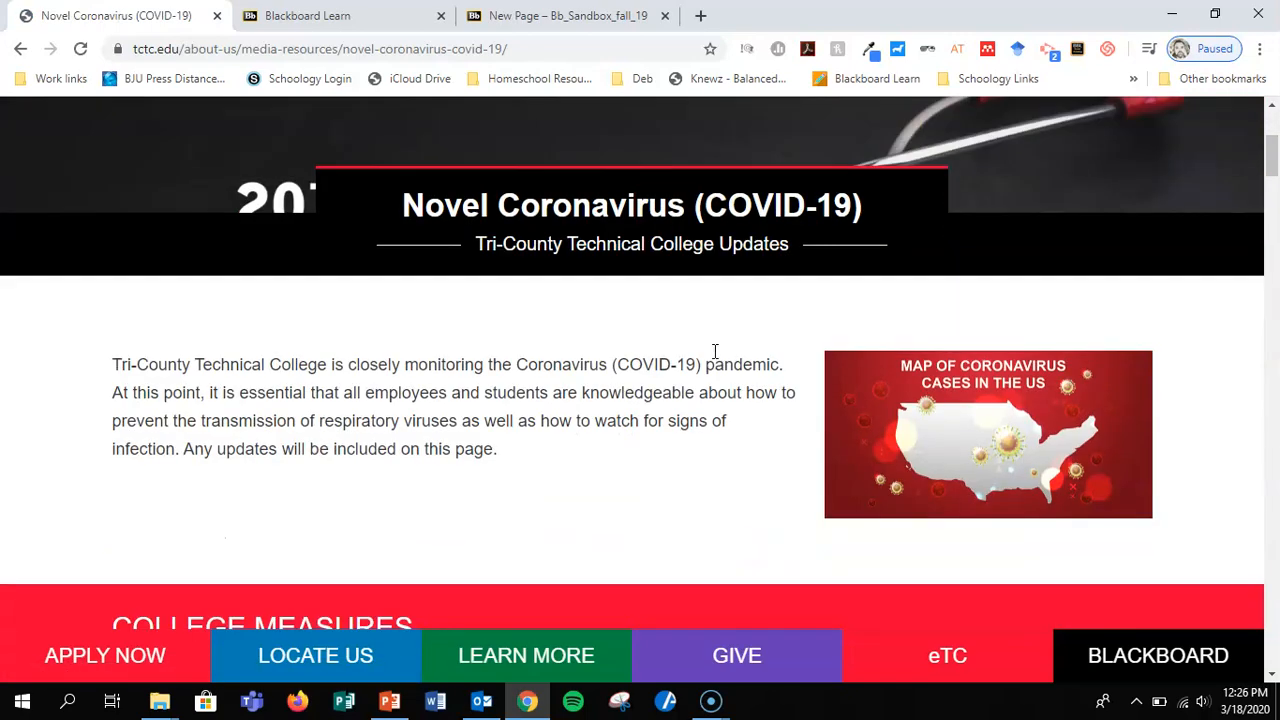
scroll(696, 462, "down", 5)
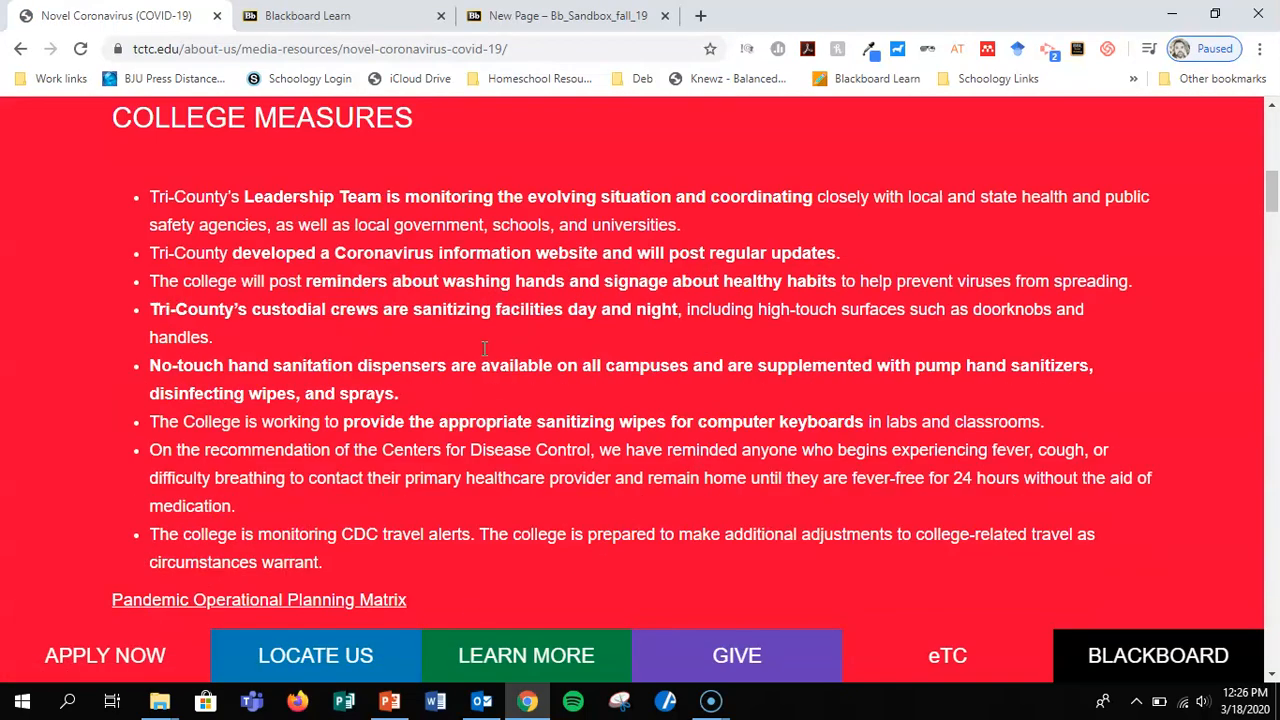
scroll(602, 300, "down", 4)
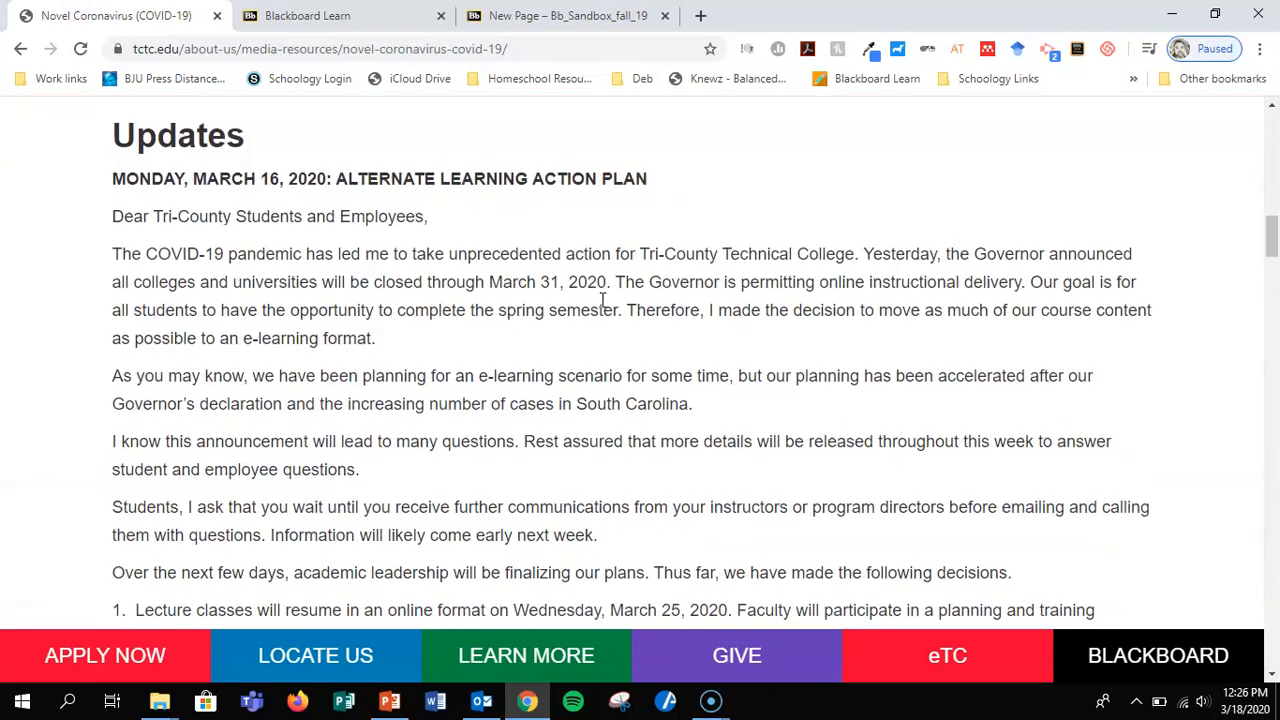
scroll(602, 300, "up", 12)
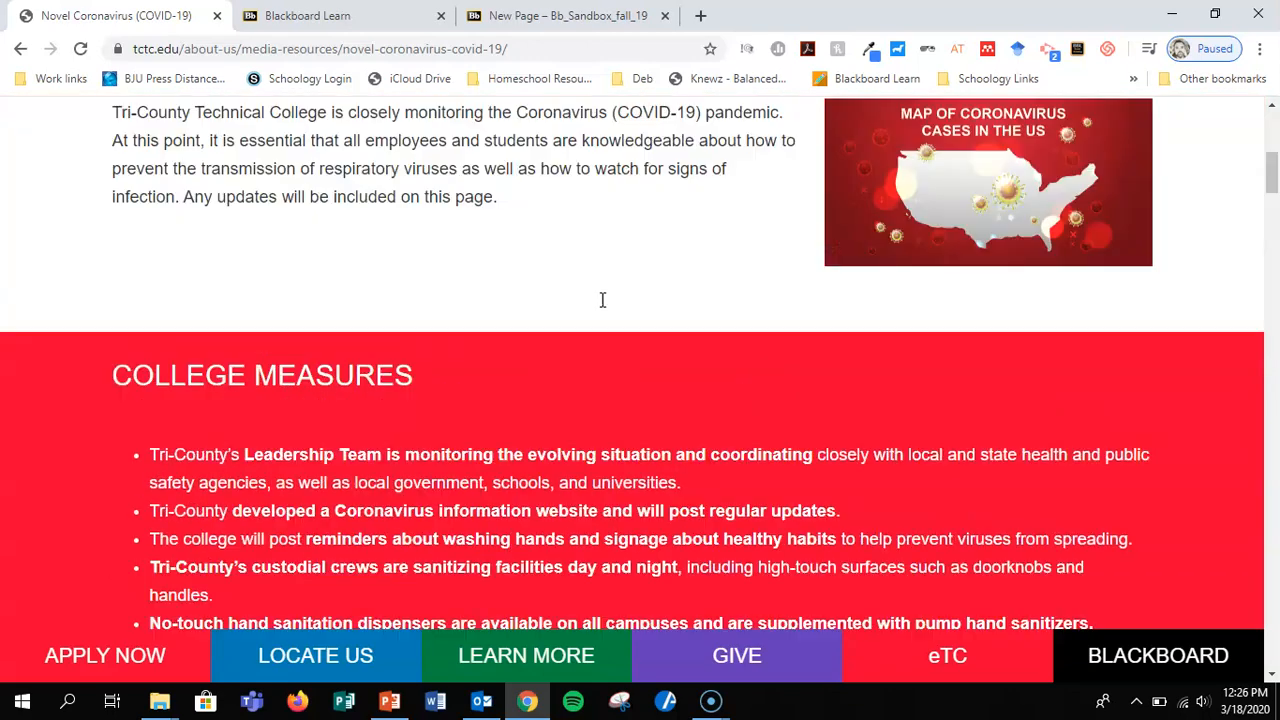